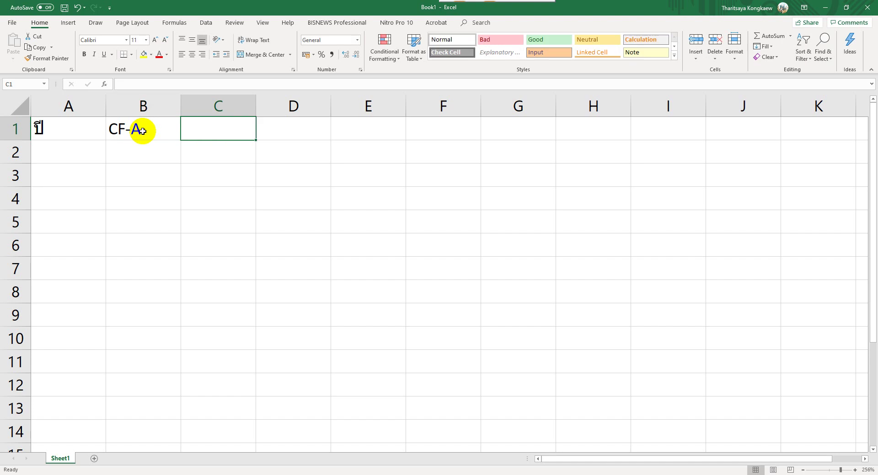
Step: Enter the years 0 through 4 in cells A2 to A6 under the ปี heading
{"action": "key", "text": "Return"}
{"action": "type", "text": "0"}
{"action": "key", "text": "Return"}
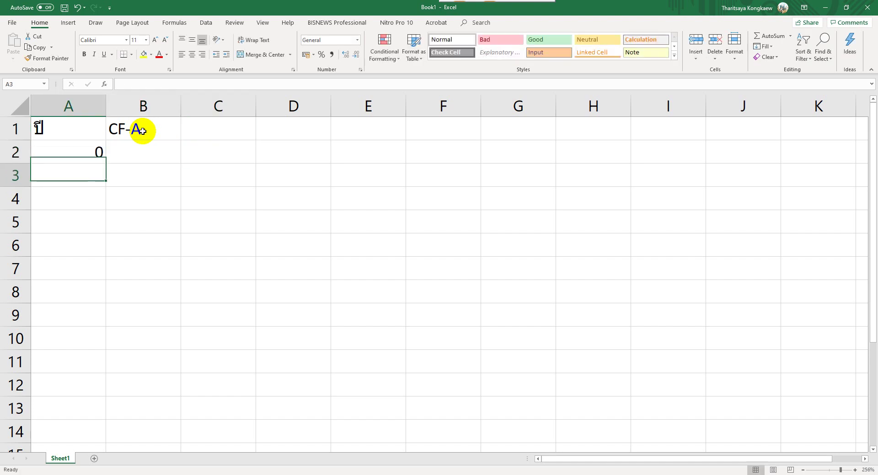
{"action": "type", "text": "1"}
{"action": "key", "text": "Return"}
{"action": "type", "text": "2"}
{"action": "key", "text": "Return"}
{"action": "type", "text": "3"}
{"action": "key", "text": "Return"}
{"action": "type", "text": "4"}
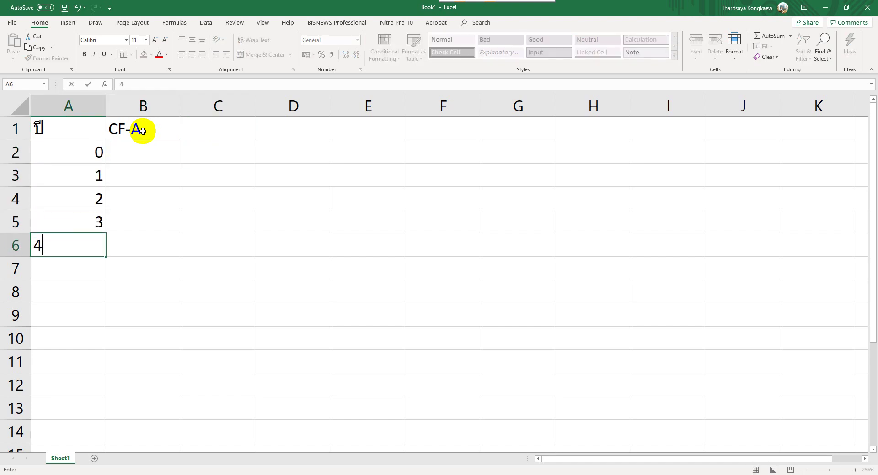
{"action": "key", "text": "Return"}
Step: Enter -700000 in B2 and 300000 in B3 under CF-A, and fill the 300000 down to B6
{"action": "left_click", "coordinate": [151, 144]}
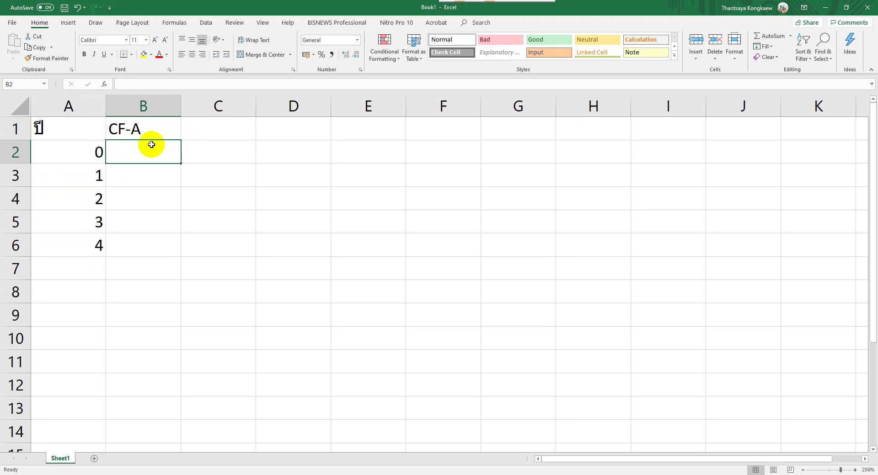
{"action": "type", "text": "-700000"}
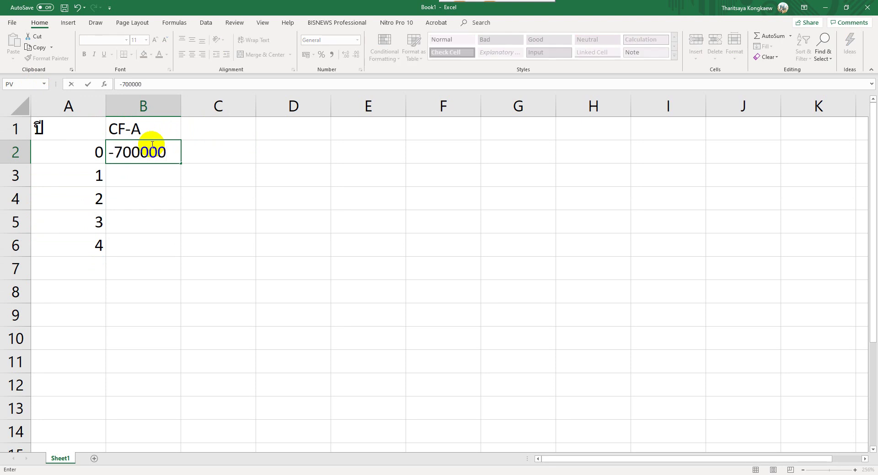
{"action": "key", "text": "Return"}
{"action": "type", "text": "300000"}
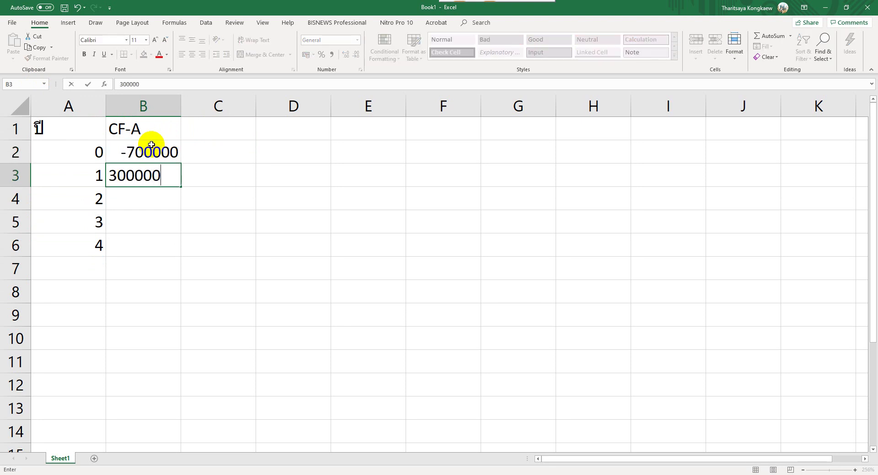
{"action": "key", "text": "Return"}
{"action": "left_click", "coordinate": [167, 174]}
{"action": "left_click_drag", "start_coordinate": [177, 184], "coordinate": [177, 250]}
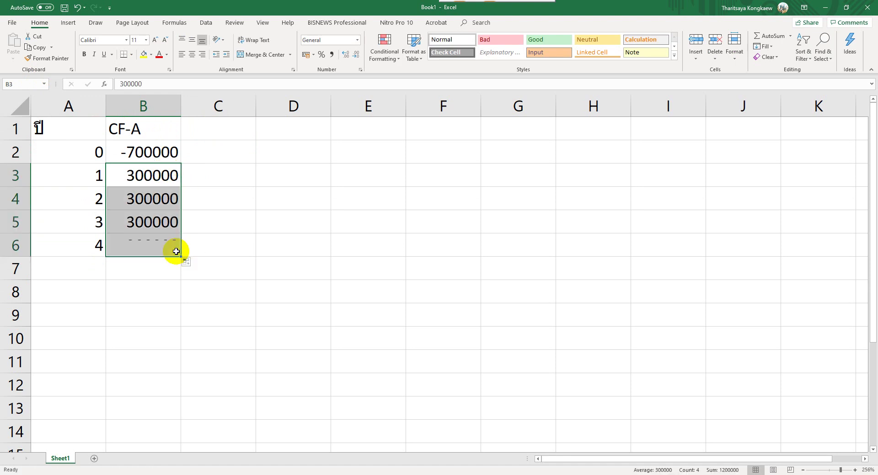
Step: Label cell A7 "k =" and enter the rate 0.12 beside it in B7
{"action": "left_click", "coordinate": [65, 266]}
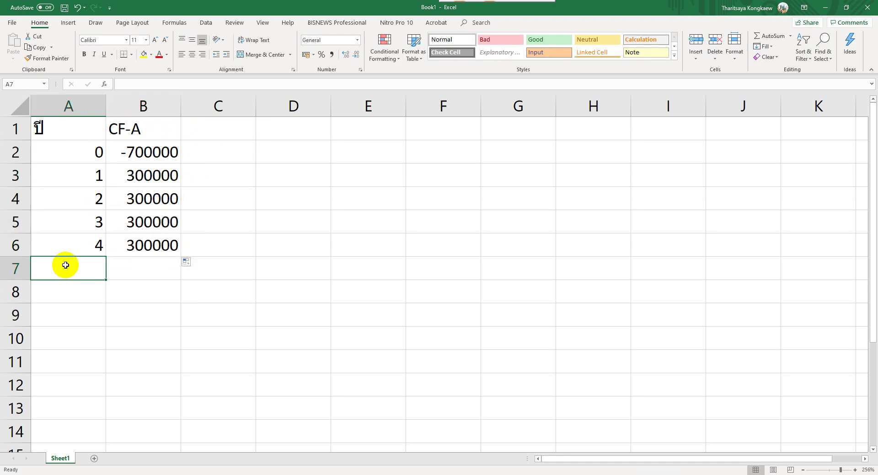
{"action": "type", "text": "k ="}
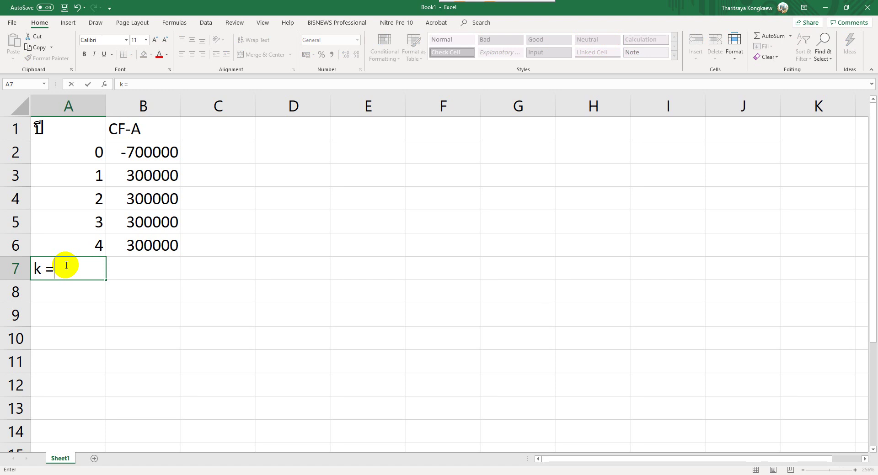
{"action": "key", "text": "Tab"}
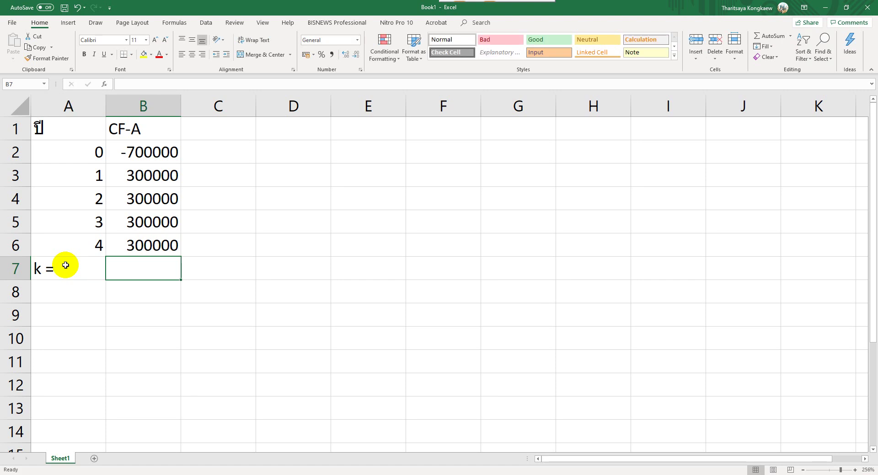
{"action": "type", "text": "0.12"}
{"action": "key", "text": "Return"}
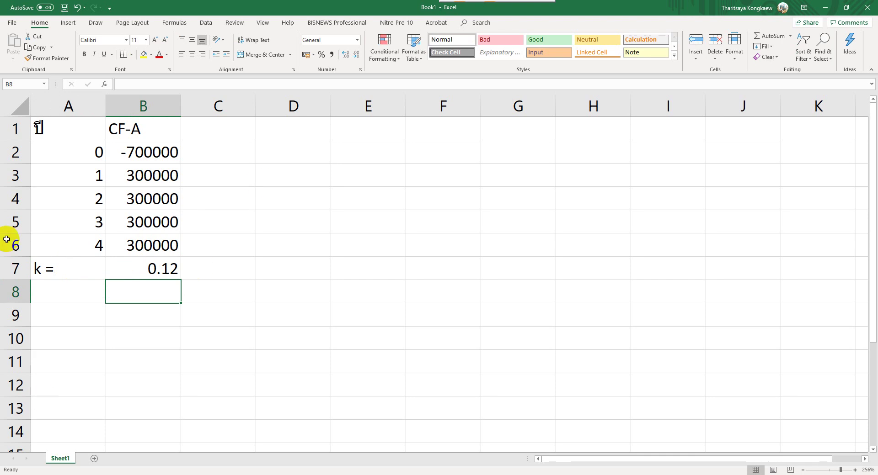
Step: Add the column heading PVCF in cell C1
{"action": "left_click", "coordinate": [232, 131]}
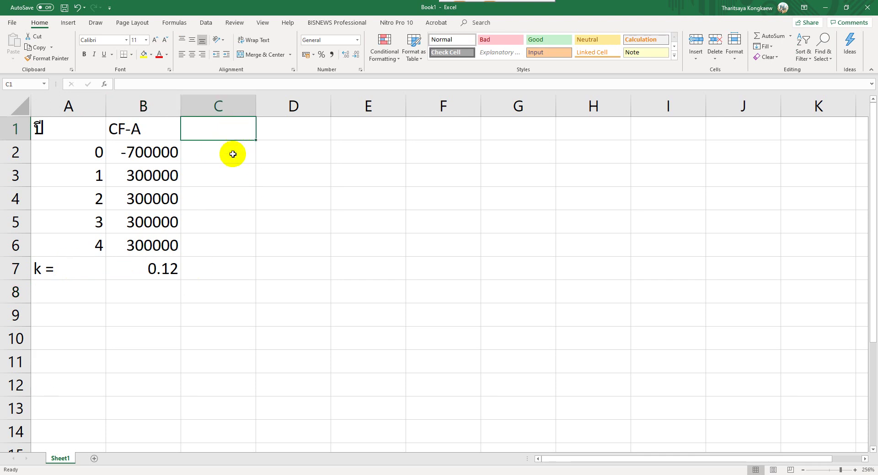
{"action": "type", "text": "PCF"}
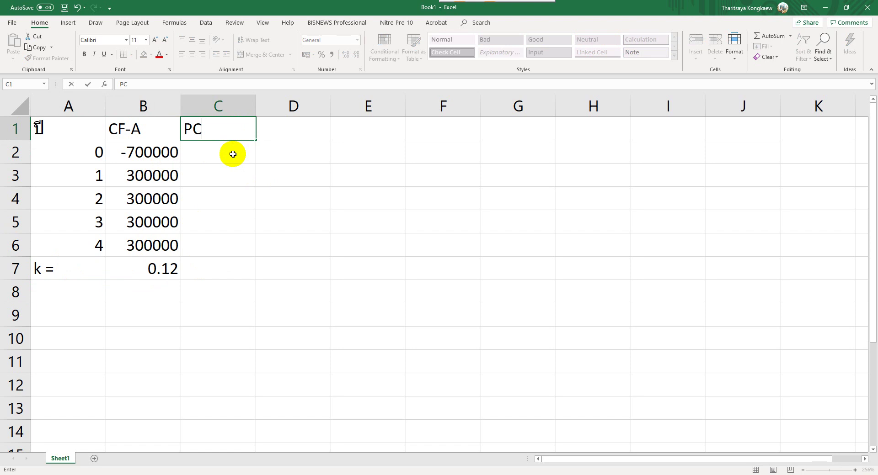
{"action": "key", "text": "BackSpace"}
{"action": "key", "text": "BackSpace"}
{"action": "type", "text": "VCF"}
{"action": "key", "text": "Return"}
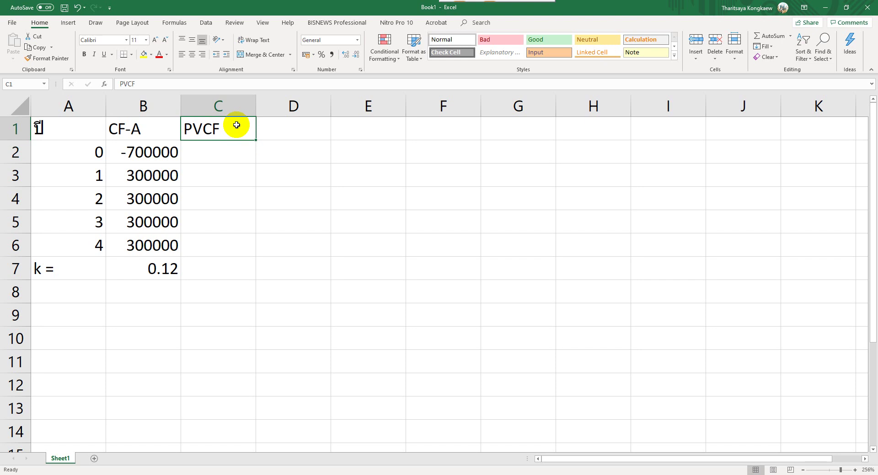
{"action": "right_click", "coordinate": [235, 122]}
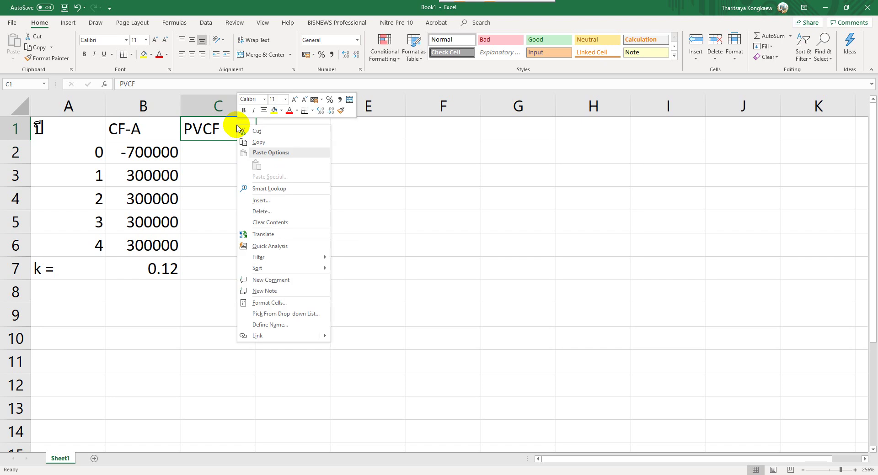
{"action": "left_click", "coordinate": [287, 280]}
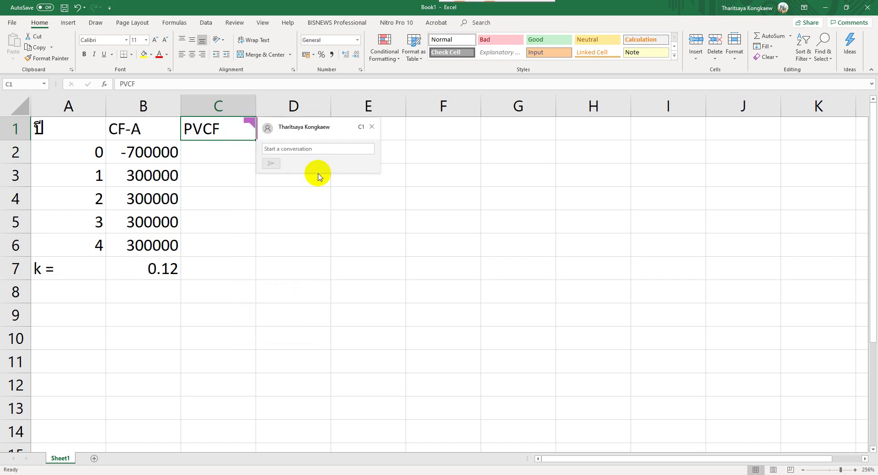
{"action": "left_click", "coordinate": [373, 129]}
{"action": "right_click", "coordinate": [242, 127]}
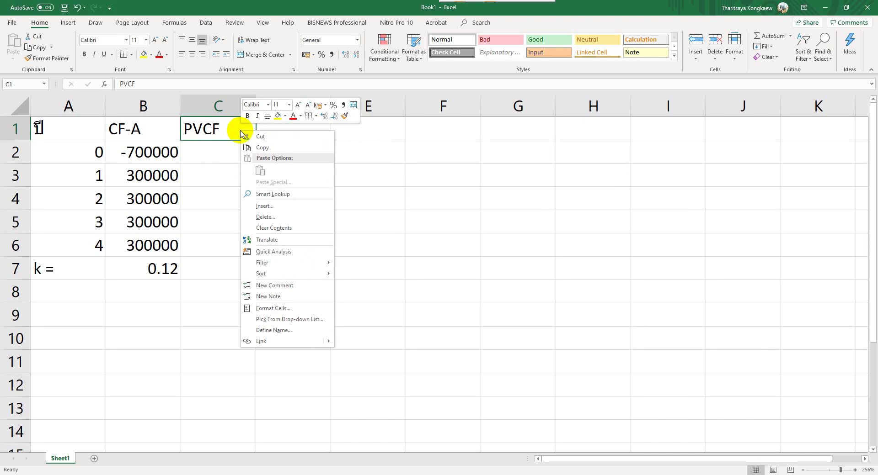
{"action": "left_click", "coordinate": [301, 288]}
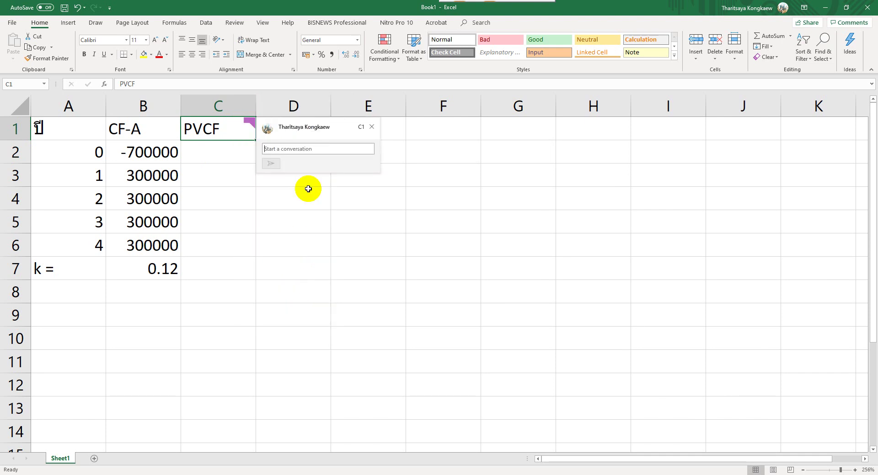
{"action": "type", "text": "Pr"}
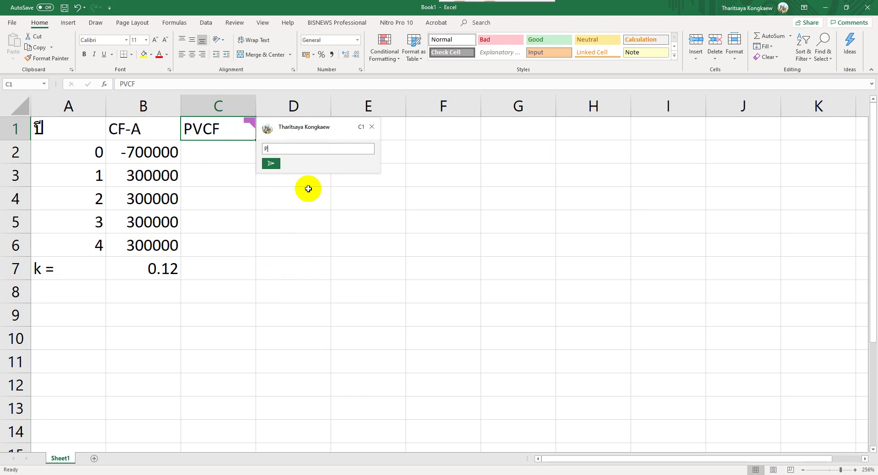
{"action": "key", "text": "BackSpace"}
{"action": "left_click", "coordinate": [372, 128]}
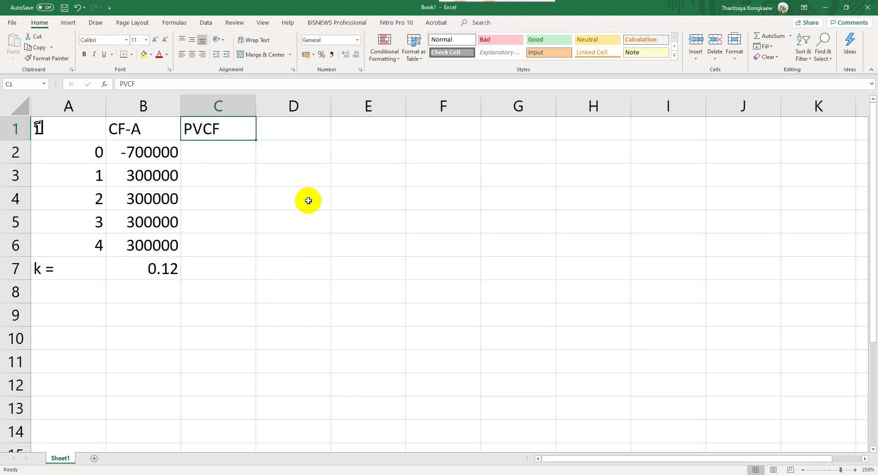
{"action": "left_click", "coordinate": [231, 298]}
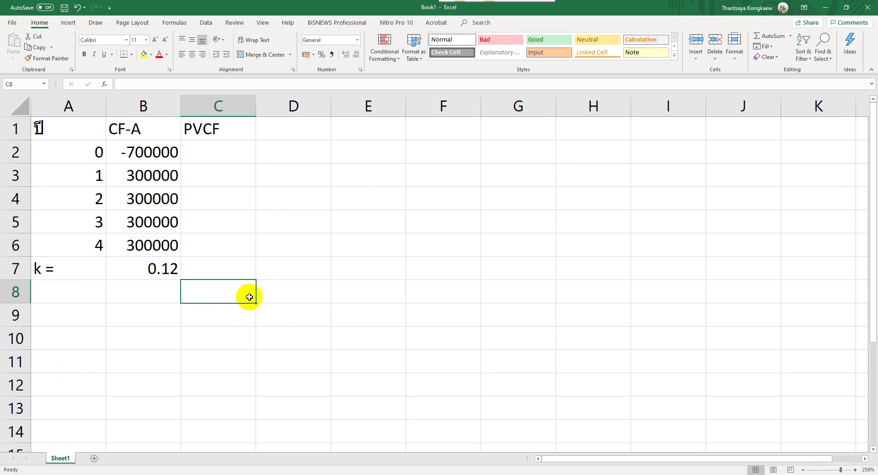
Step: Insert a row above the headings and start a note in A1 reading "CF = Cash flow กระแสเงิน"
{"action": "left_click", "coordinate": [15, 128]}
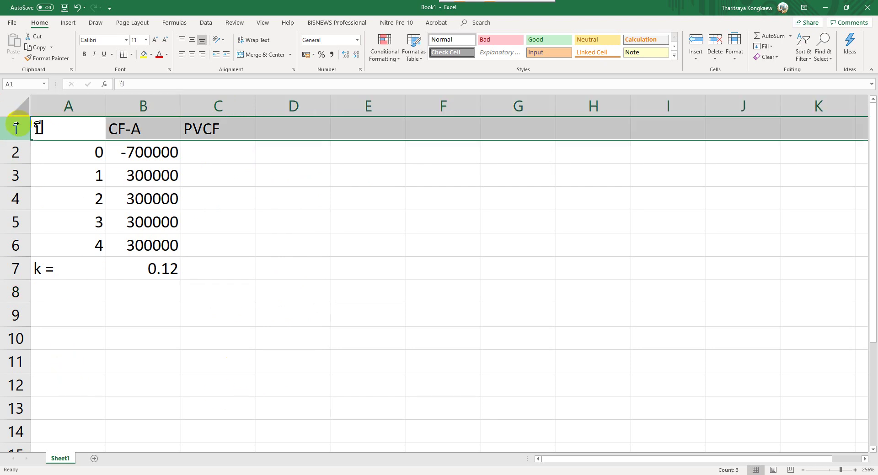
{"action": "right_click", "coordinate": [15, 128]}
{"action": "left_click", "coordinate": [42, 182]}
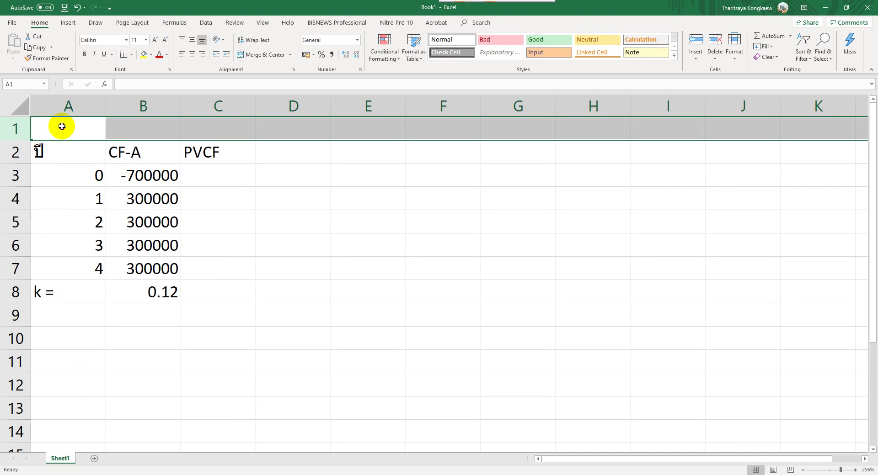
{"action": "left_click", "coordinate": [61, 126]}
{"action": "type", "text": "CF"}
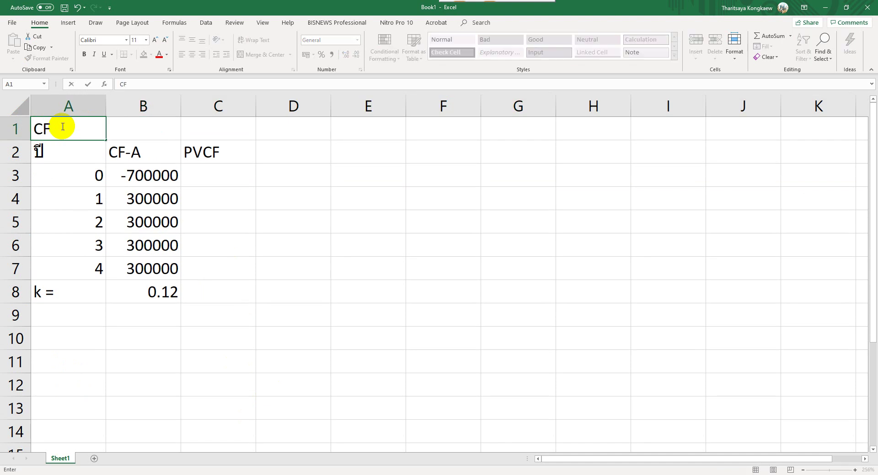
{"action": "type", "text": " = Cash flow "}
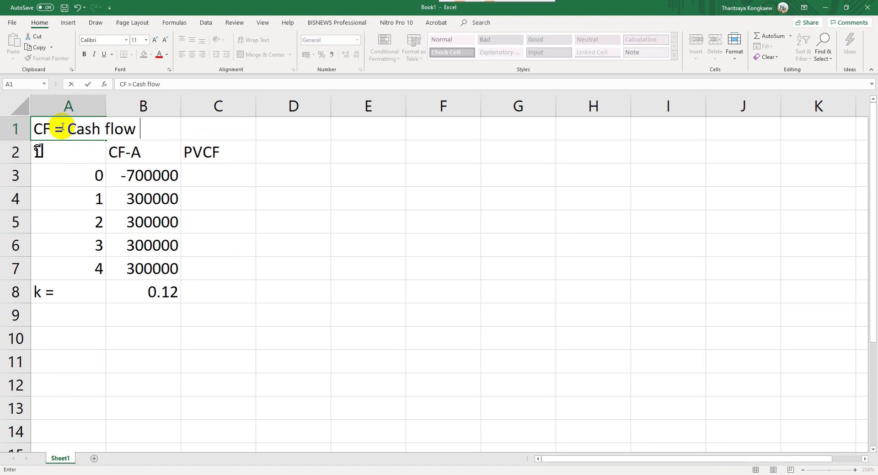
{"action": "type", "text": "กระแสเงินร"}
{"action": "key", "text": "BackSpace"}
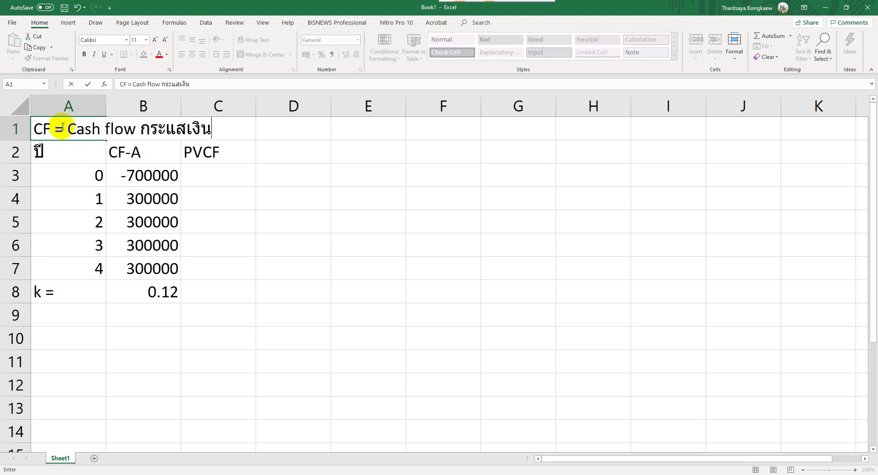
Step: Extend the note in A1 with ", PVCF = Present value of Cash Flow"
{"action": "type", "text": "ม"}
{"action": "key", "text": "BackSpace"}
{"action": "type", "text": ","}
{"action": "type", "text": " ญ"}
{"action": "type", "text": "ชอใ"}
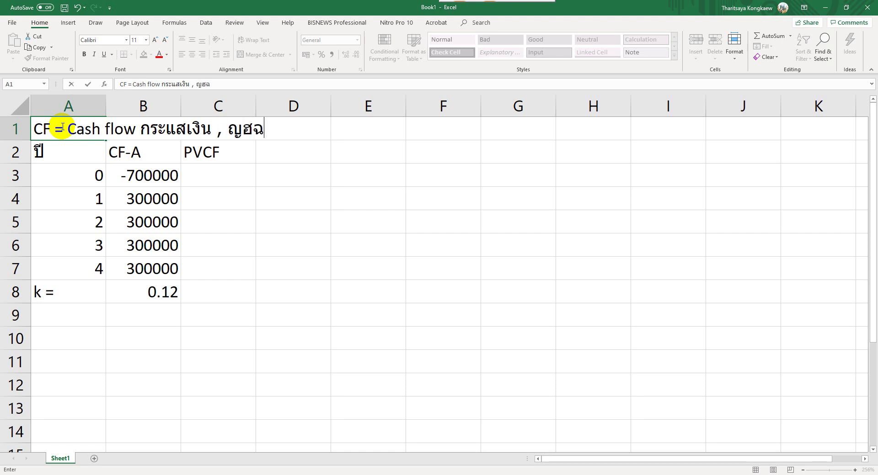
{"action": "key", "text": "BackSpace"}
{"action": "key", "text": "BackSpace"}
{"action": "key", "text": "BackSpace"}
{"action": "key", "text": "BackSpace"}
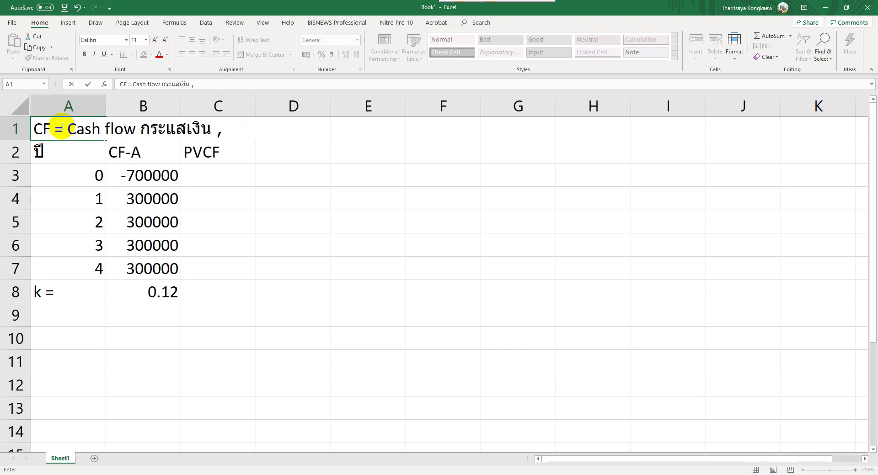
{"action": "type", "text": "PVCF = Prese"}
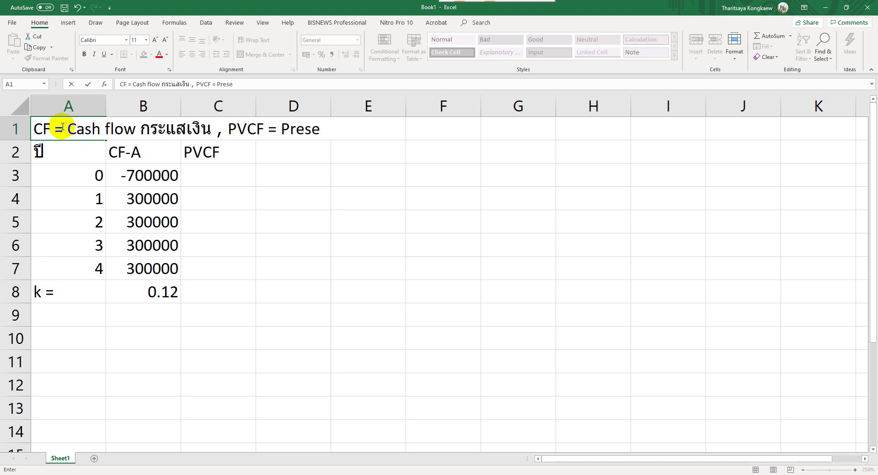
{"action": "type", "text": "nt value of Ca"}
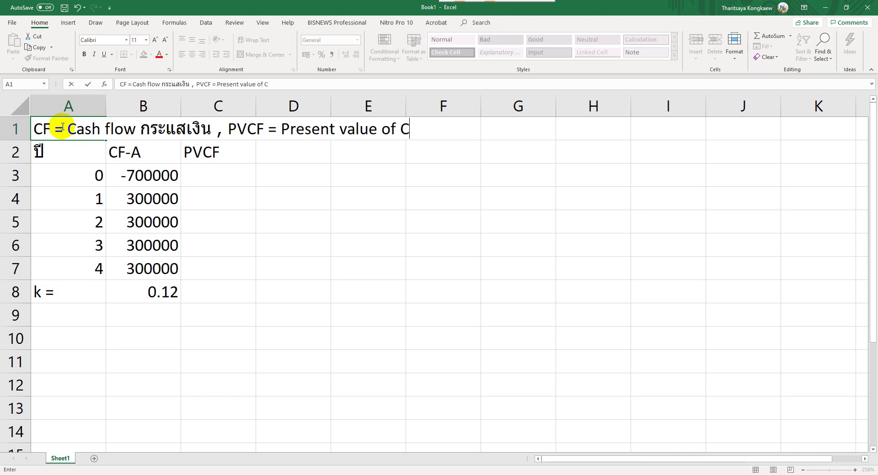
{"action": "type", "text": "sf"}
{"action": "key", "text": "BackSpace"}
{"action": "type", "text": "h Flow"}
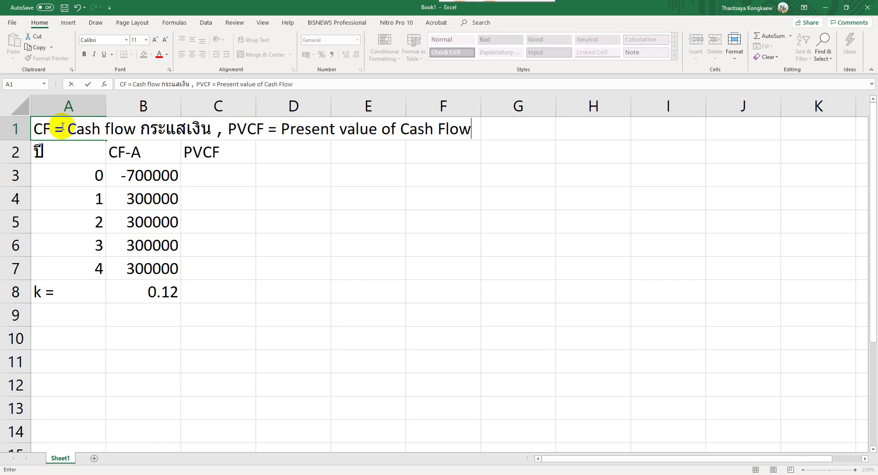
{"action": "key", "text": "Return"}
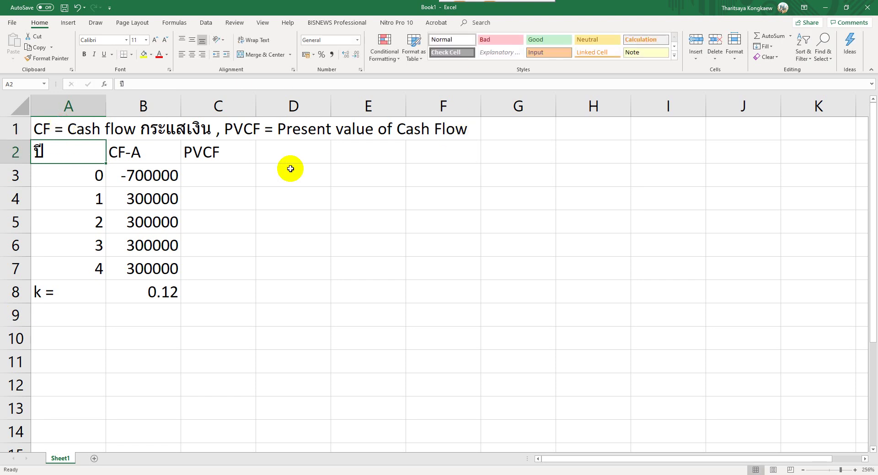
Step: Add the column heading "CF สะสม" in cell D2
{"action": "left_click", "coordinate": [289, 156]}
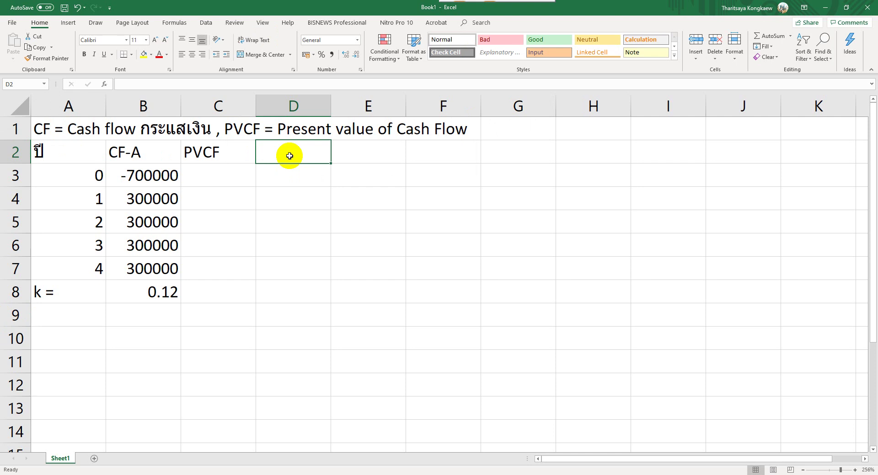
{"action": "type", "text": "CF"}
{"action": "type", "text": " Ivy"}
{"action": "key", "text": "BackSpace"}
{"action": "key", "text": "BackSpace"}
{"action": "key", "text": "BackSpace"}
{"action": "type", "text": "ส"}
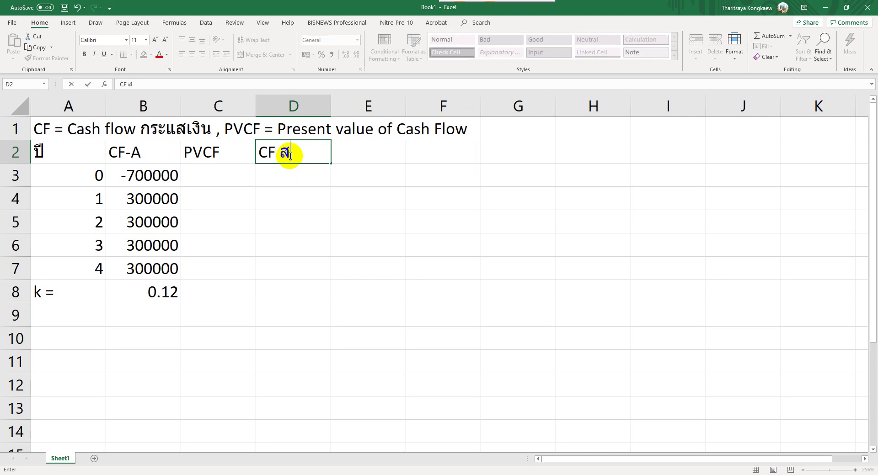
{"action": "type", "text": "ะสม"}
{"action": "key", "text": "Return"}
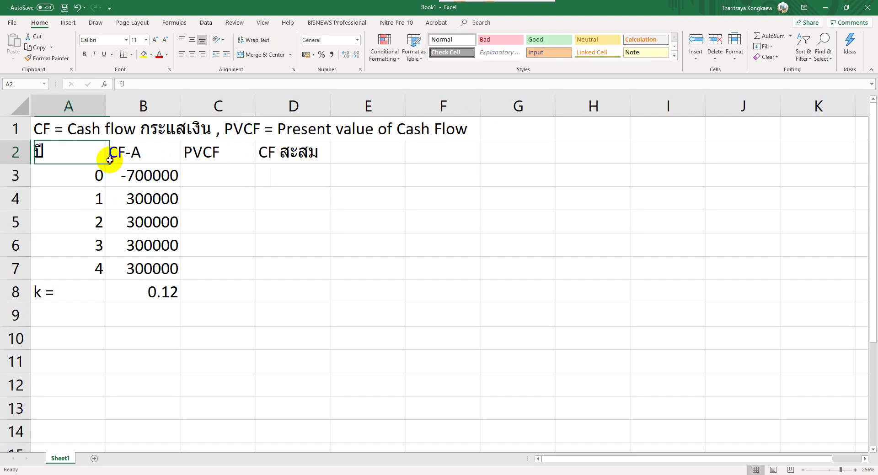
Step: Apply all borders to the table range A2:D7 and centre its contents
{"action": "left_click_drag", "start_coordinate": [65, 143], "coordinate": [297, 257]}
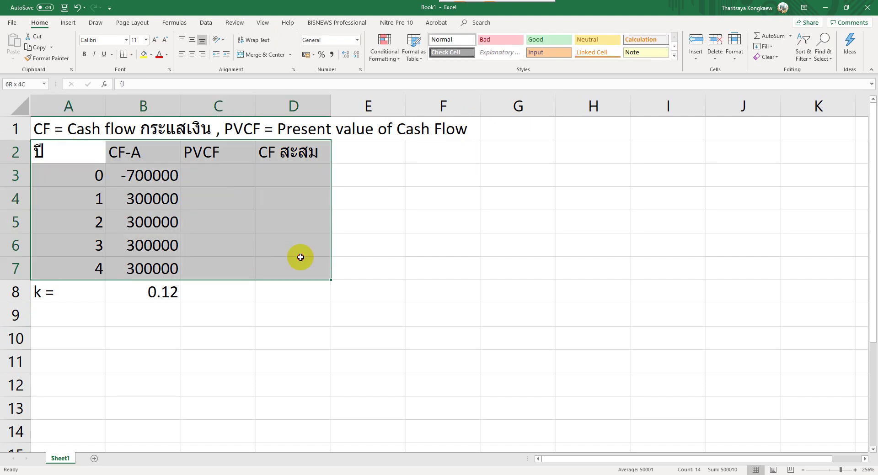
{"action": "left_click", "coordinate": [131, 55]}
{"action": "left_click", "coordinate": [153, 133]}
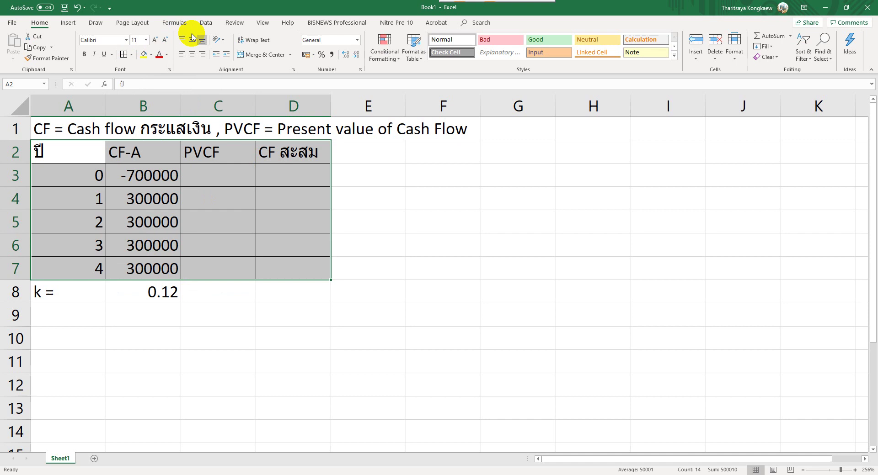
{"action": "left_click", "coordinate": [193, 55]}
Step: Start a negated PV formula in C3 with the discount rate as the absolute reference $B$8
{"action": "left_click_drag", "start_coordinate": [174, 178], "coordinate": [173, 264]}
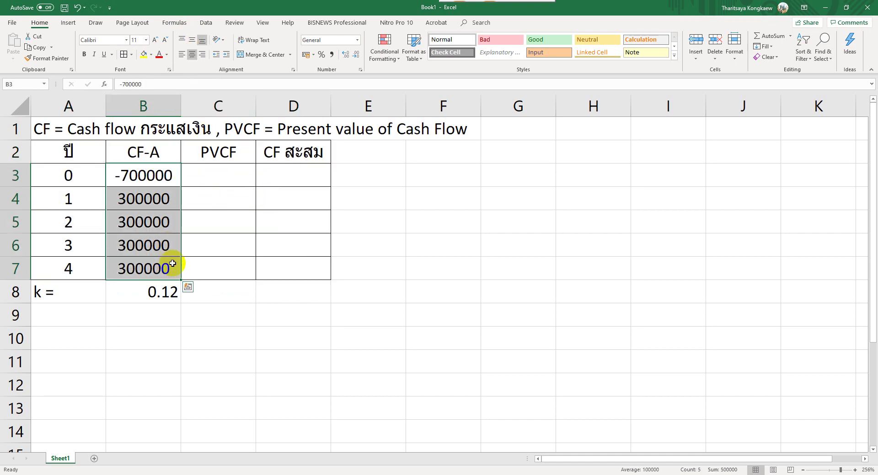
{"action": "left_click", "coordinate": [215, 180]}
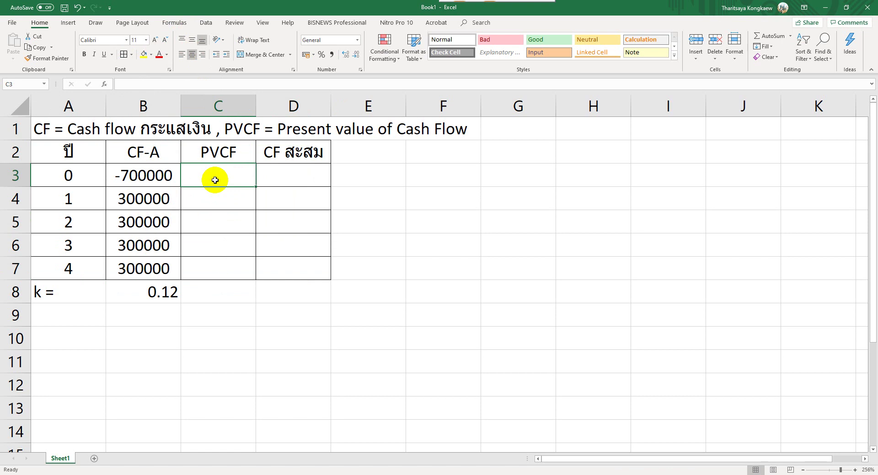
{"action": "type", "text": "ช"}
{"action": "key", "text": "BackSpace"}
{"action": "type", "text": "="}
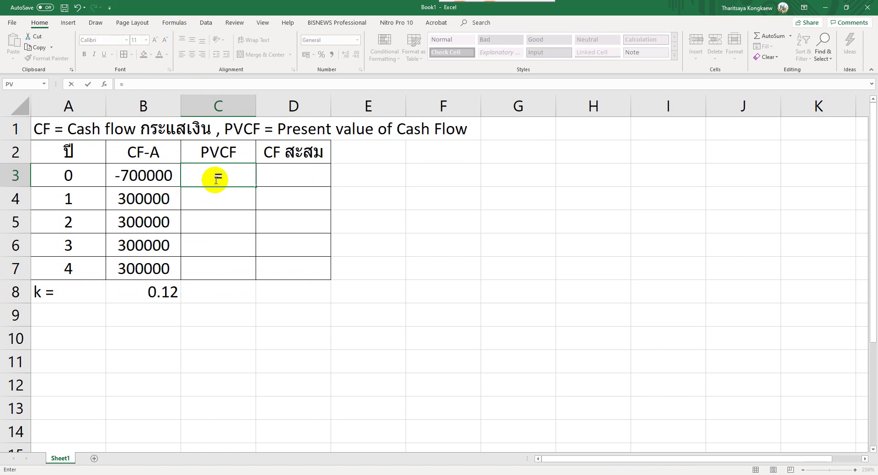
{"action": "type", "text": "-p"}
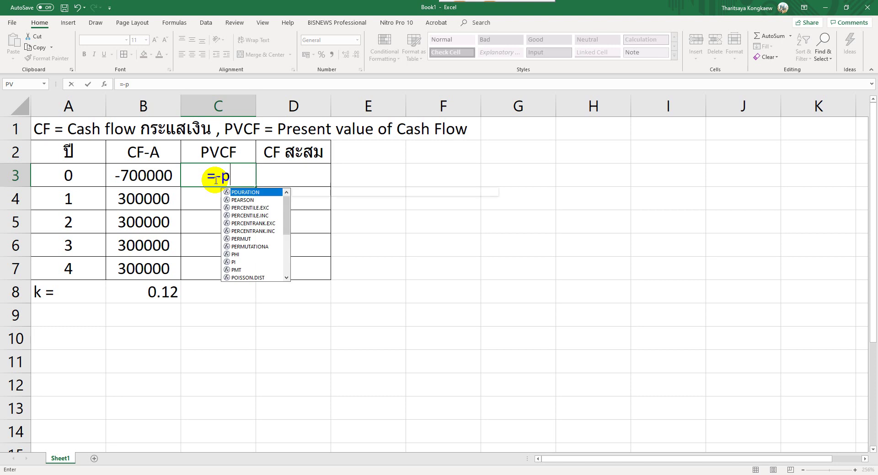
{"action": "type", "text": "v("}
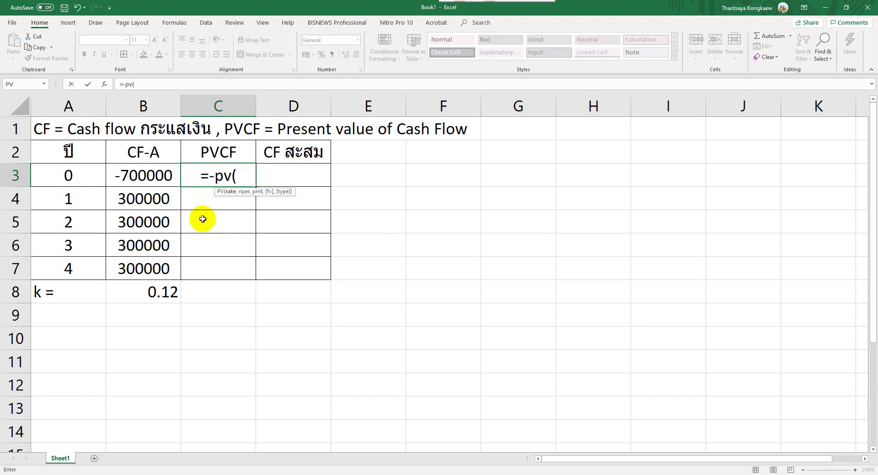
{"action": "left_click", "coordinate": [152, 295]}
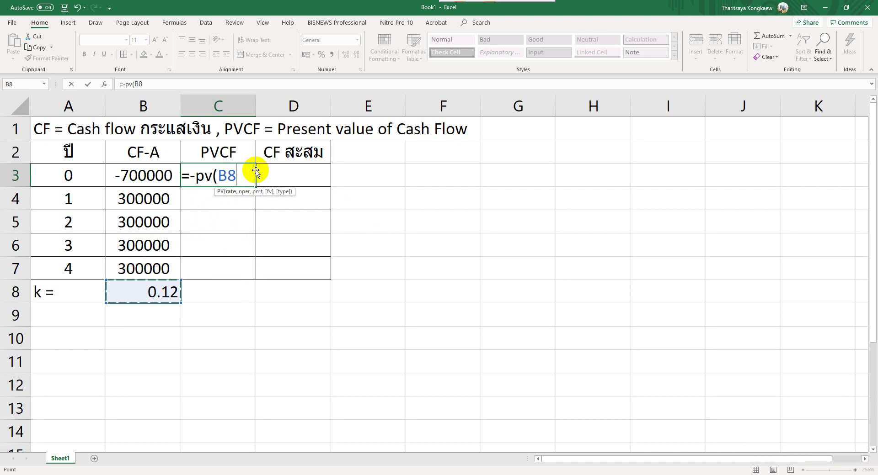
{"action": "key", "text": "F4"}
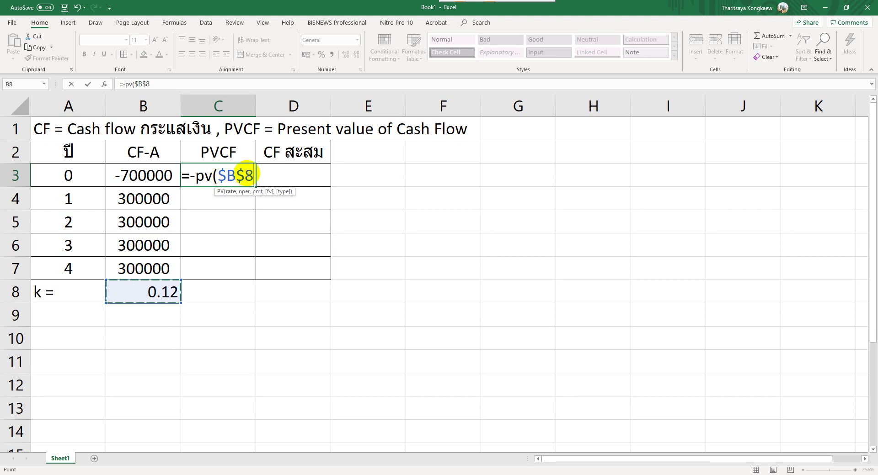
{"action": "type", "text": ","}
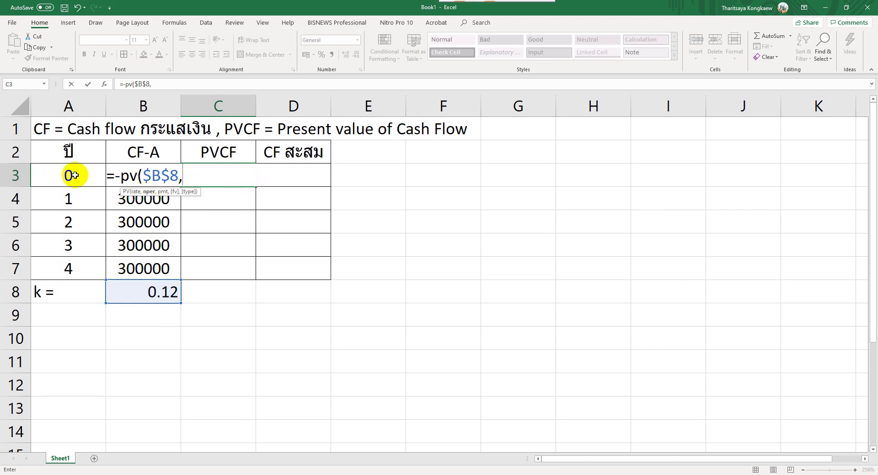
Step: Complete the PV formula in C3 with period A3, payment 0, future value B3 and type 0
{"action": "left_click", "coordinate": [74, 175]}
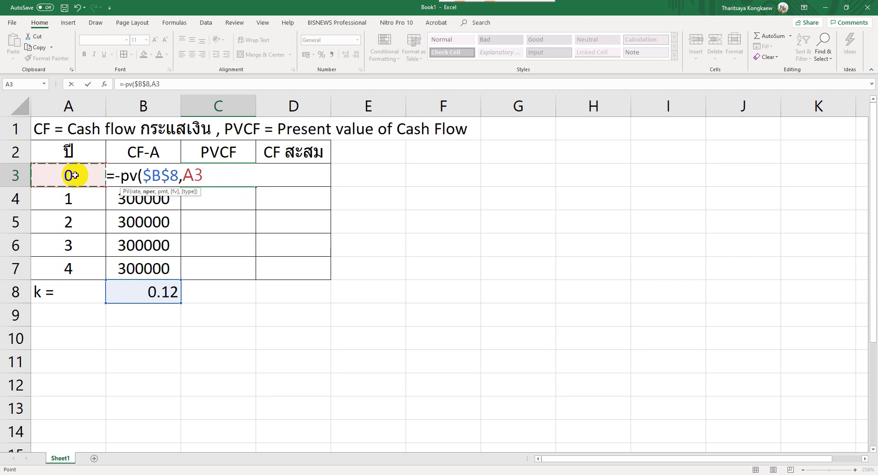
{"action": "type", "text": ","}
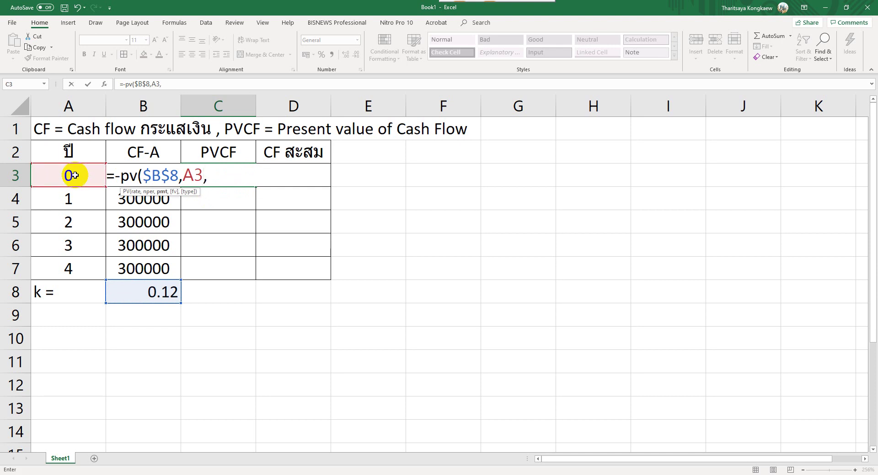
{"action": "type", "text": "0,"}
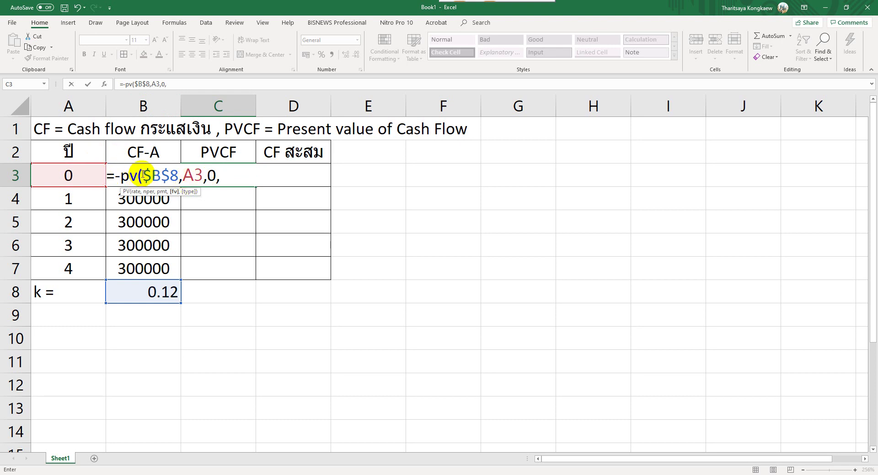
{"action": "type", "text": "b"}
{"action": "key", "text": "BackSpace"}
{"action": "type", "text": "B3"}
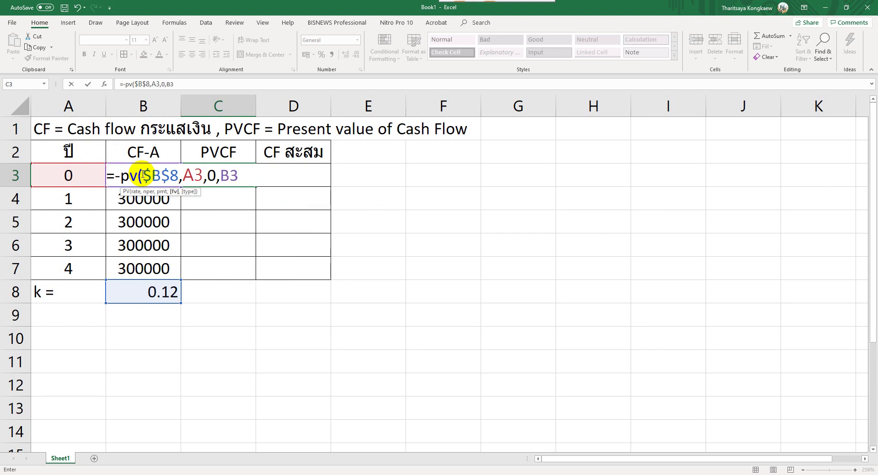
{"action": "type", "text": ",0"}
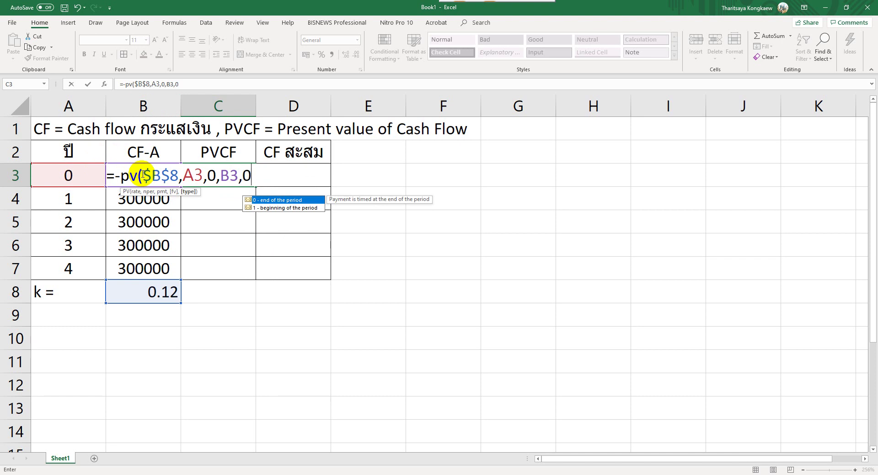
{"action": "key", "text": "Return"}
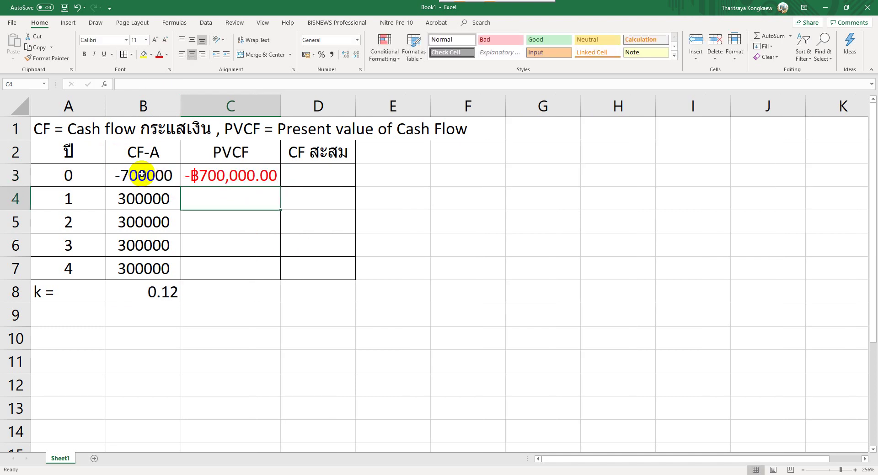
Step: Fill the PVCF formula from C3 down through year 4 and clear the surplus copy in C8
{"action": "left_click", "coordinate": [263, 178]}
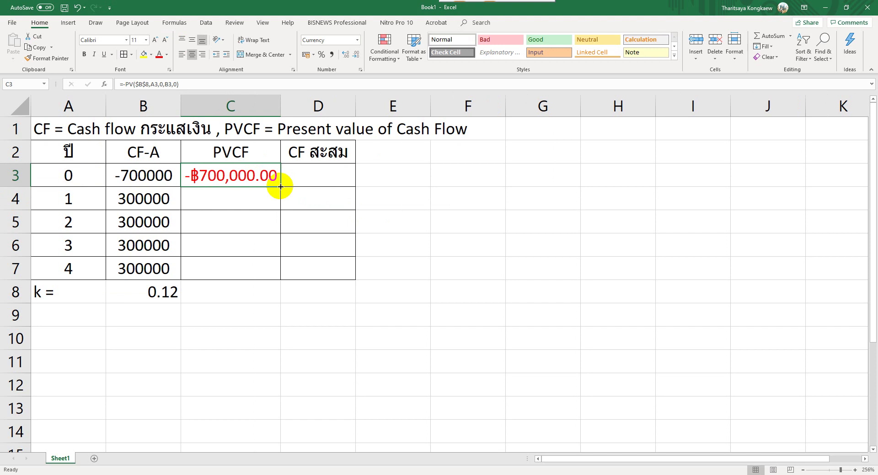
{"action": "double_click", "coordinate": [280, 186]}
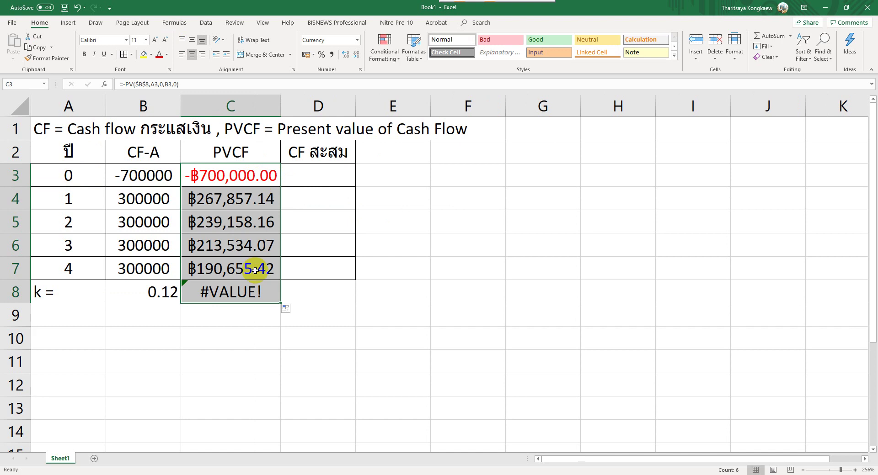
{"action": "left_click", "coordinate": [247, 296]}
{"action": "key", "text": "Delete"}
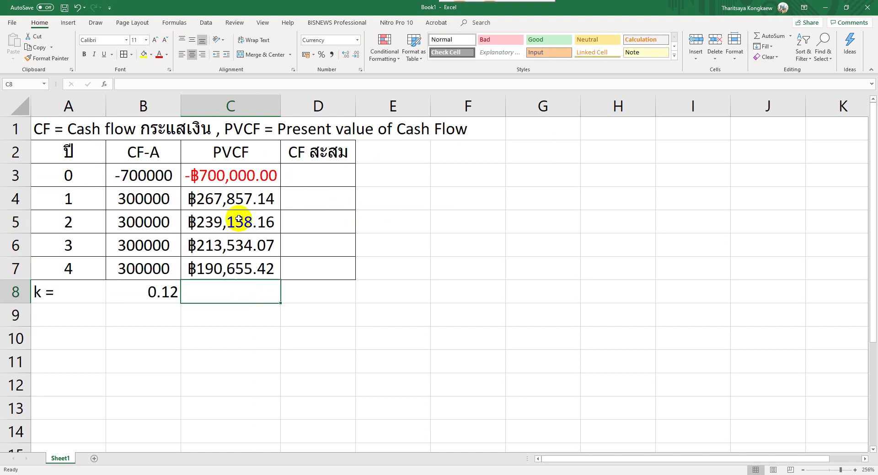
{"action": "left_click", "coordinate": [240, 223]}
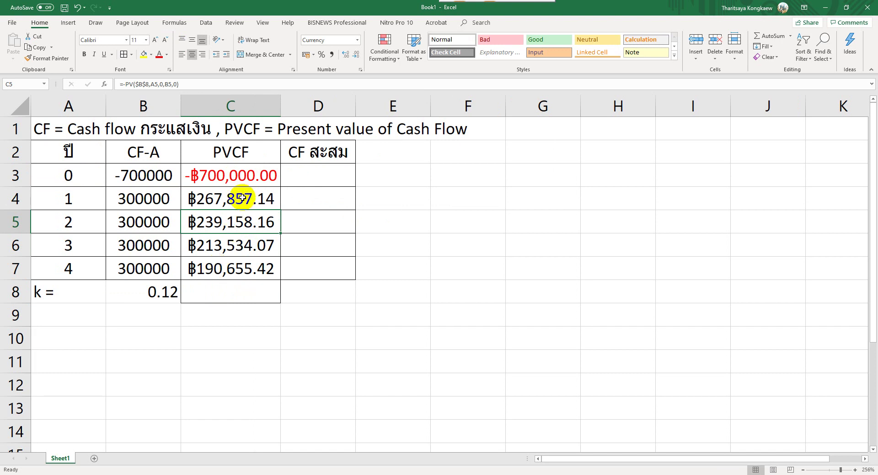
{"action": "left_click", "coordinate": [243, 236]}
Step: Enter =C3 in D3 as the year 0 cumulative cash flow
{"action": "left_click", "coordinate": [307, 171]}
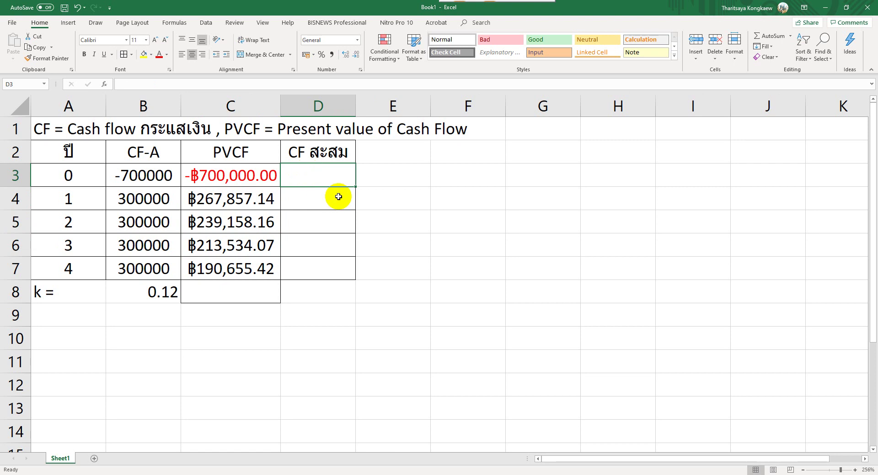
{"action": "type", "text": "="}
{"action": "left_click", "coordinate": [223, 178]}
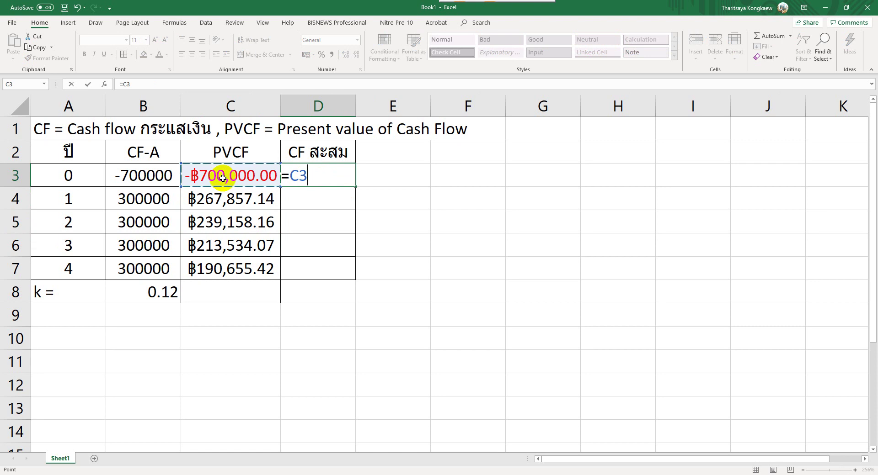
{"action": "key", "text": "Return"}
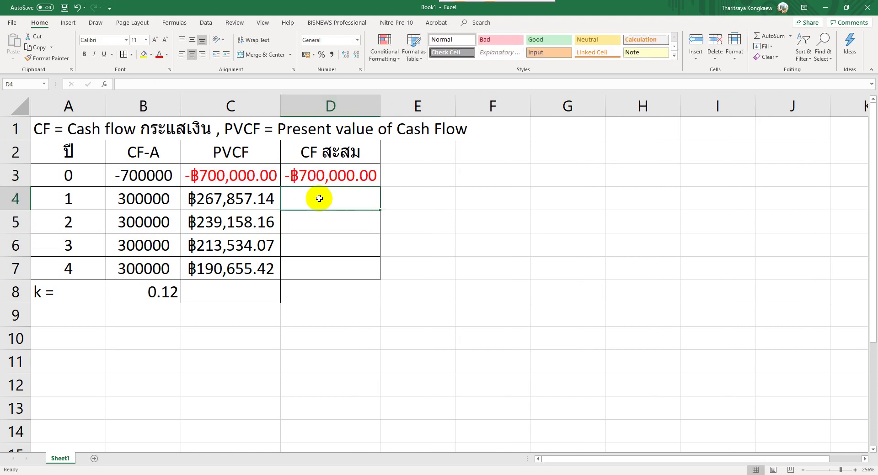
Step: Enter =D3+C4 in D4 and fill the cumulative formula down to D7
{"action": "type", "text": "="}
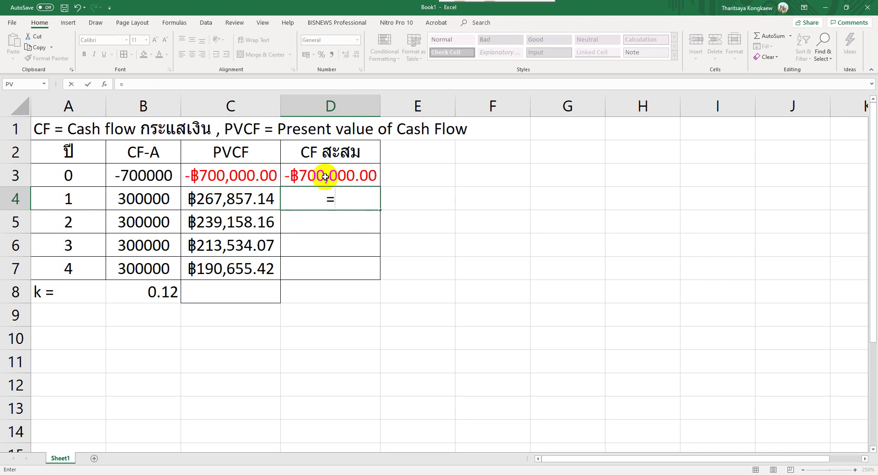
{"action": "left_click", "coordinate": [324, 177]}
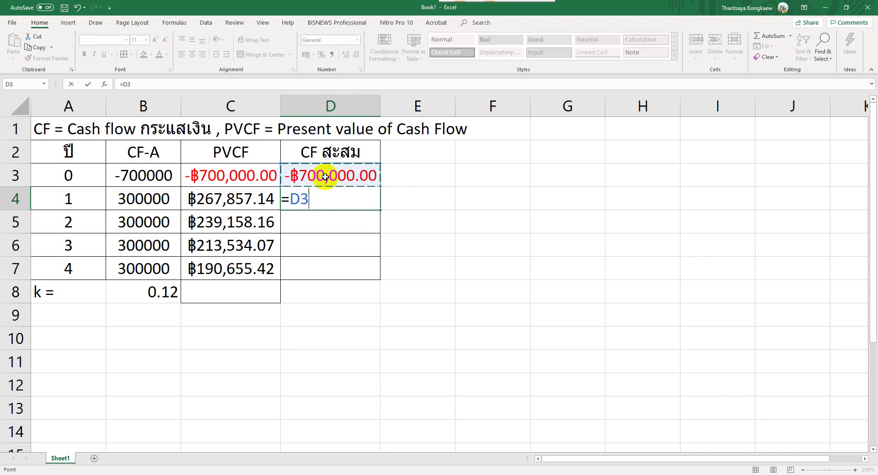
{"action": "type", "text": "+"}
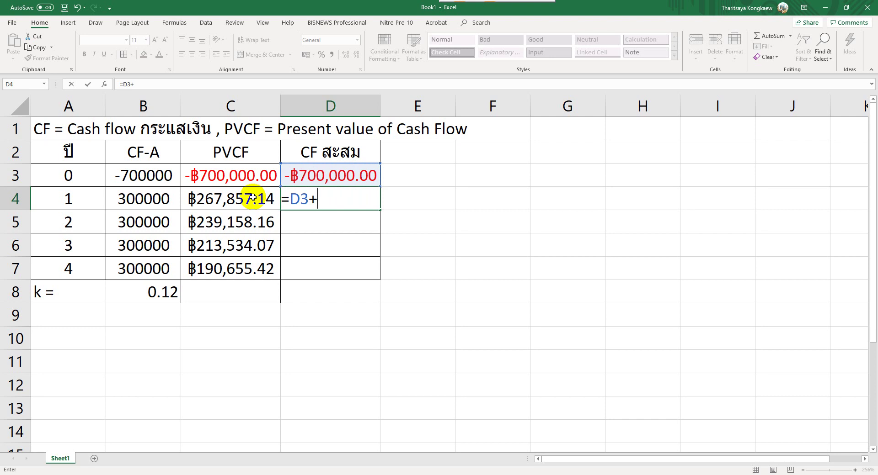
{"action": "left_click", "coordinate": [252, 198]}
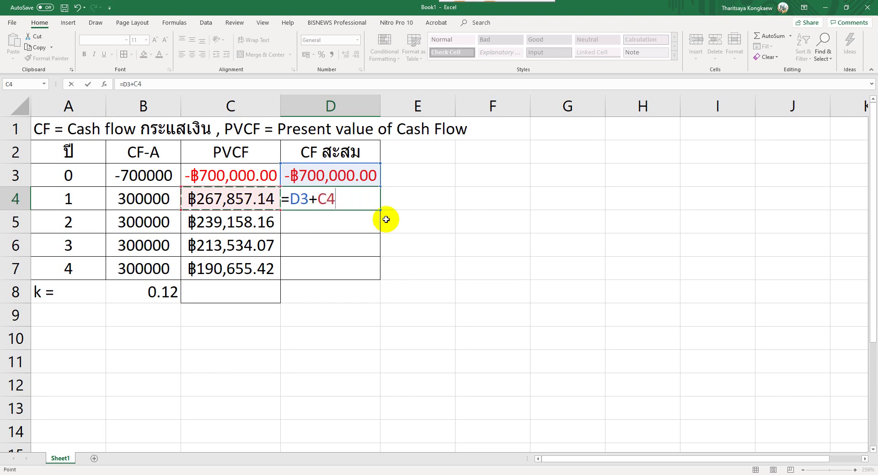
{"action": "key", "text": "Return"}
{"action": "key", "text": "Up"}
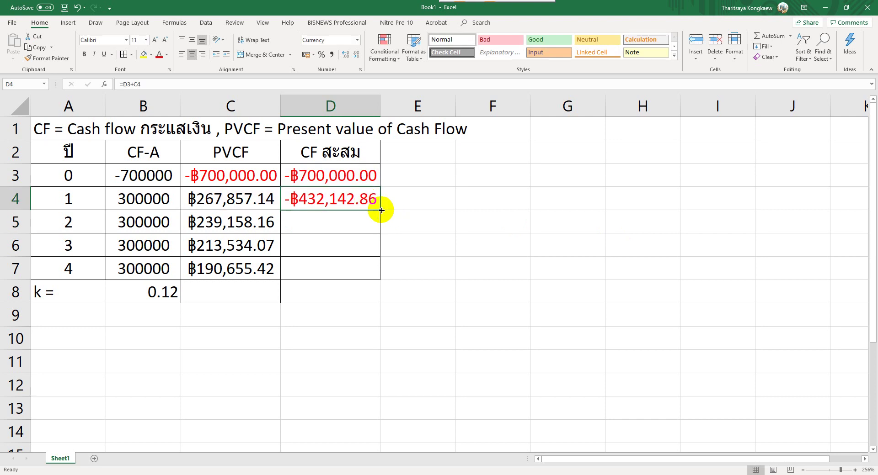
{"action": "left_click_drag", "start_coordinate": [382, 210], "coordinate": [384, 284]}
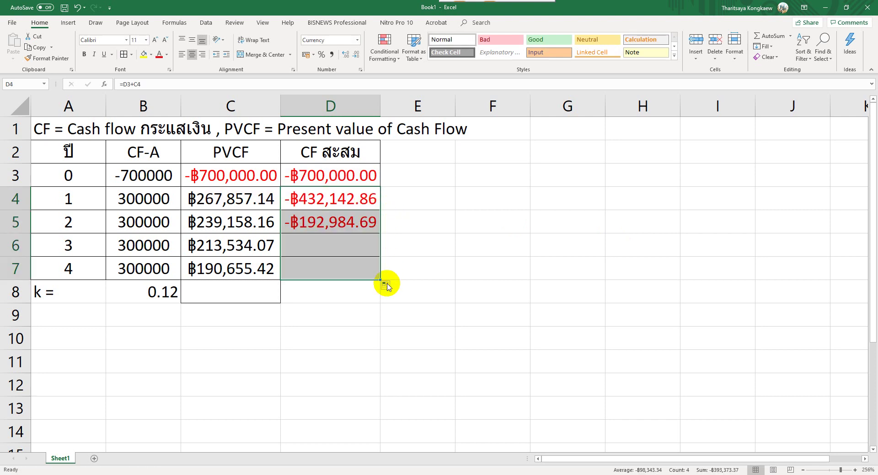
{"action": "left_click", "coordinate": [322, 249]}
{"action": "left_click", "coordinate": [388, 247]}
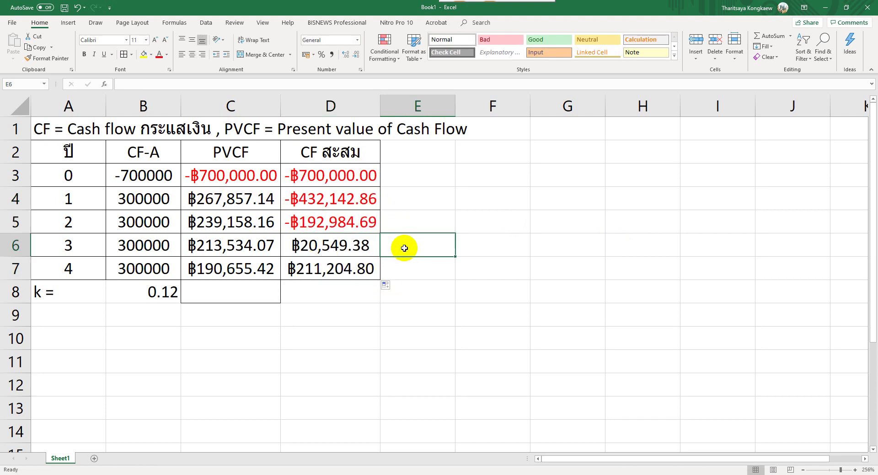
Step: Label the final cumulative value with "NPV" in cell E7
{"action": "left_click", "coordinate": [330, 272]}
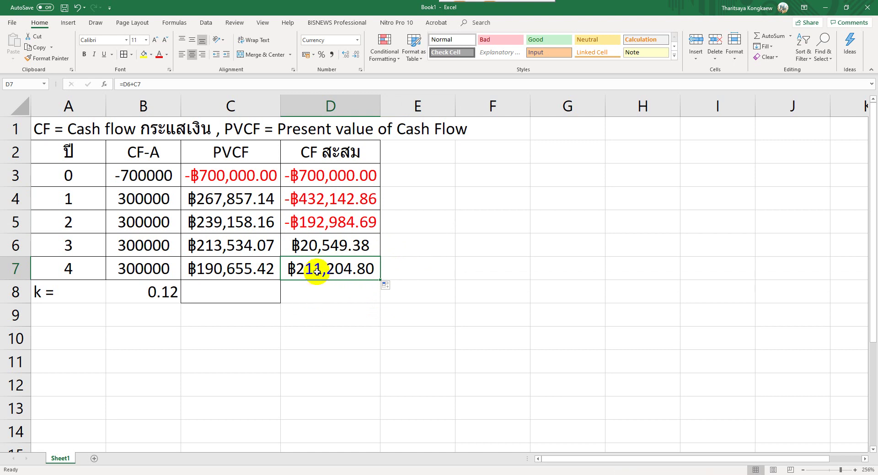
{"action": "left_click", "coordinate": [314, 290]}
{"action": "left_click", "coordinate": [406, 266]}
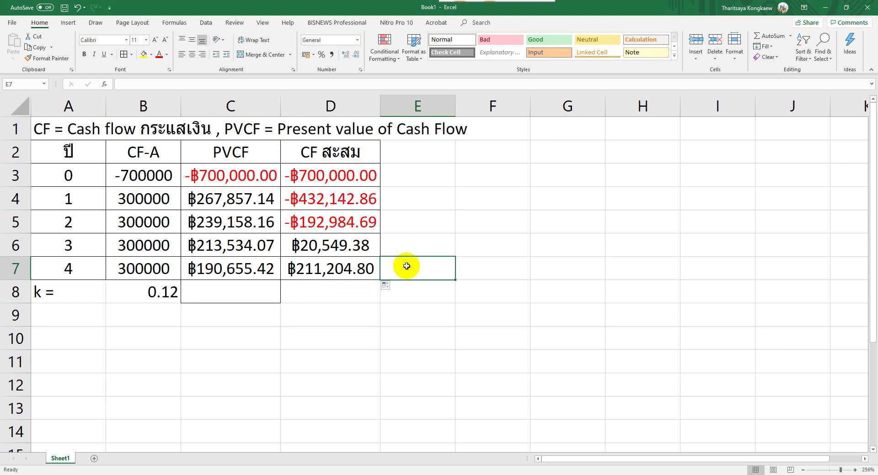
{"action": "type", "text": "="}
{"action": "key", "text": "BackSpace"}
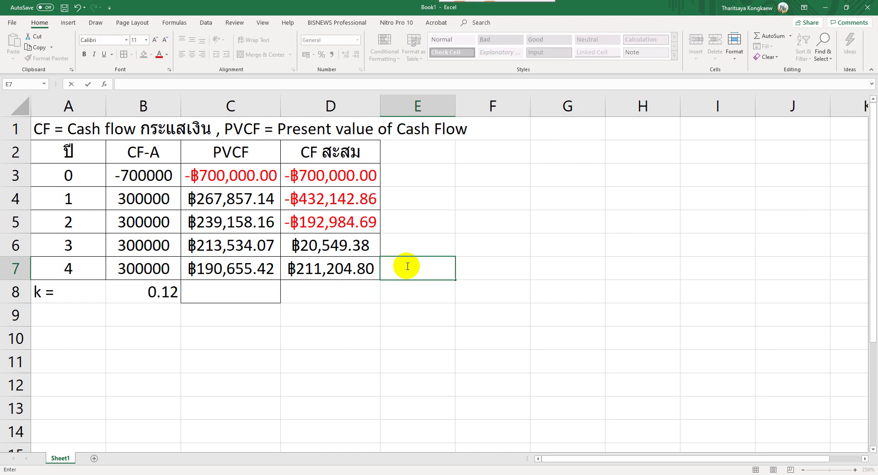
{"action": "type", "text": "NPV"}
{"action": "key", "text": "BackSpace"}
{"action": "key", "text": "BackSpace"}
{"action": "type", "text": "PV"}
{"action": "key", "text": "Return"}
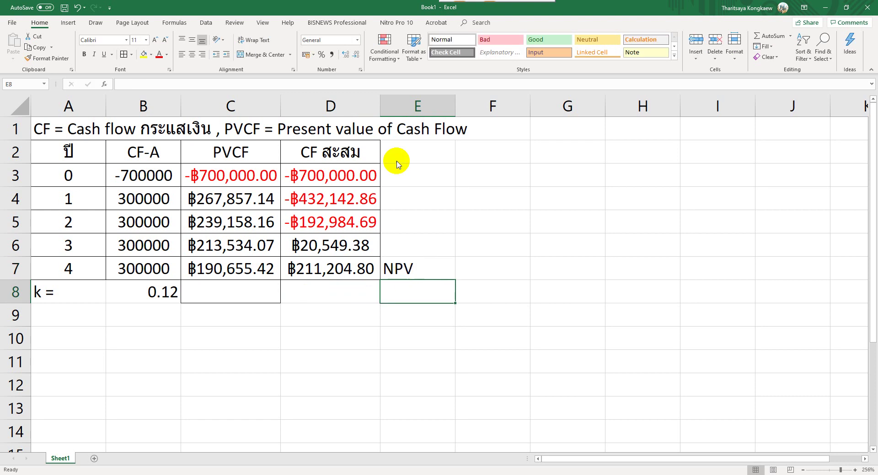
Step: Enter the label "DPB =" in cell A9, below the discount rate label
{"action": "left_click", "coordinate": [63, 320]}
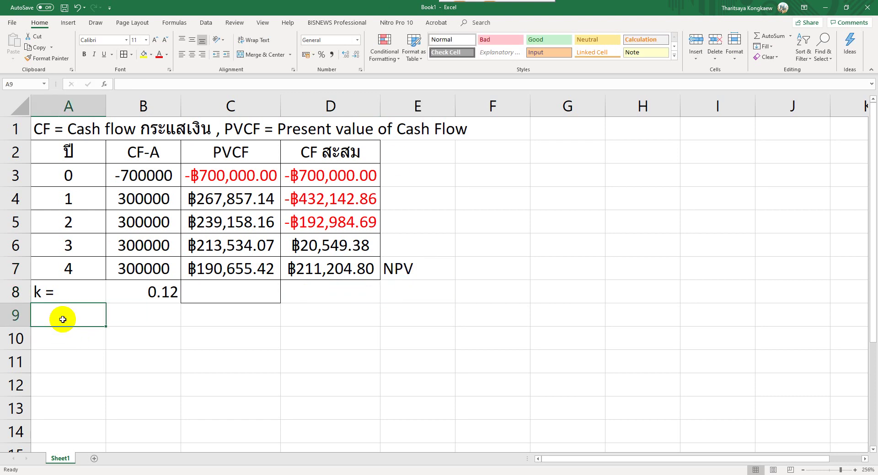
{"action": "type", "text": "DPB"}
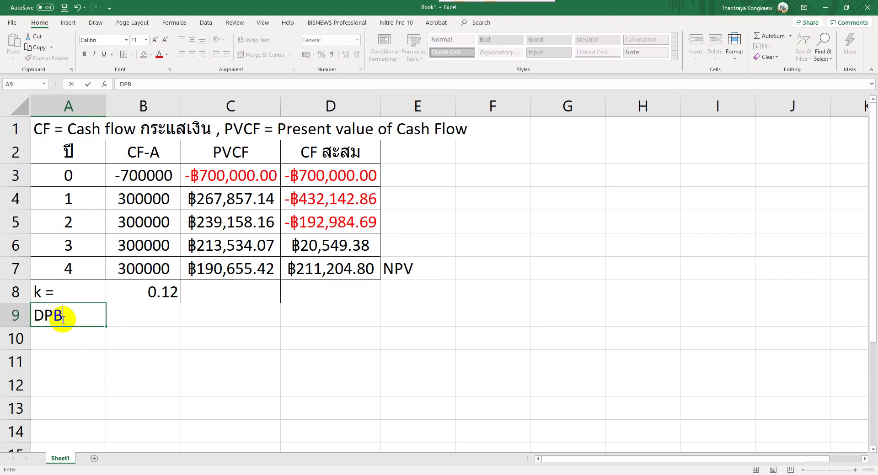
{"action": "type", "text": " ="}
{"action": "key", "text": "Tab"}
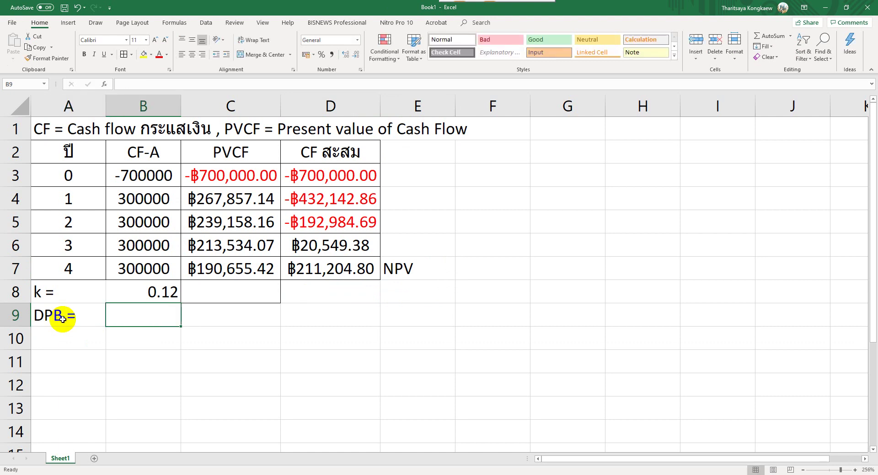
{"action": "type", "text": "="}
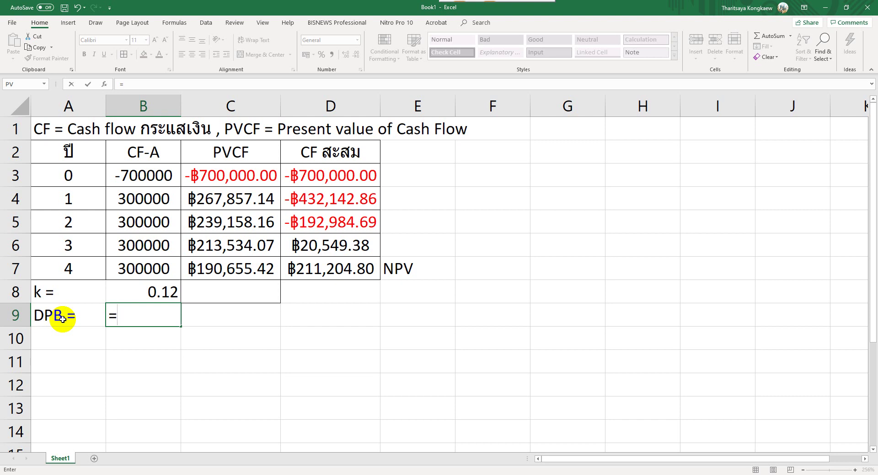
{"action": "type", "text": "2"}
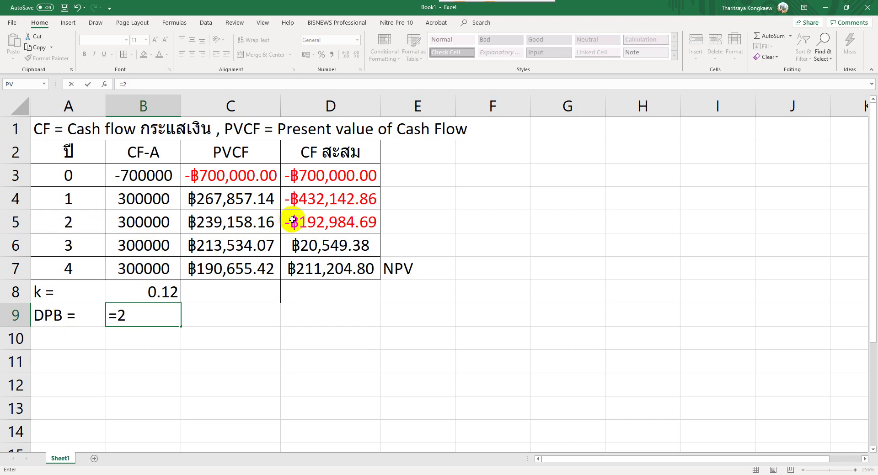
{"action": "left_click_drag", "start_coordinate": [295, 222], "coordinate": [296, 245]}
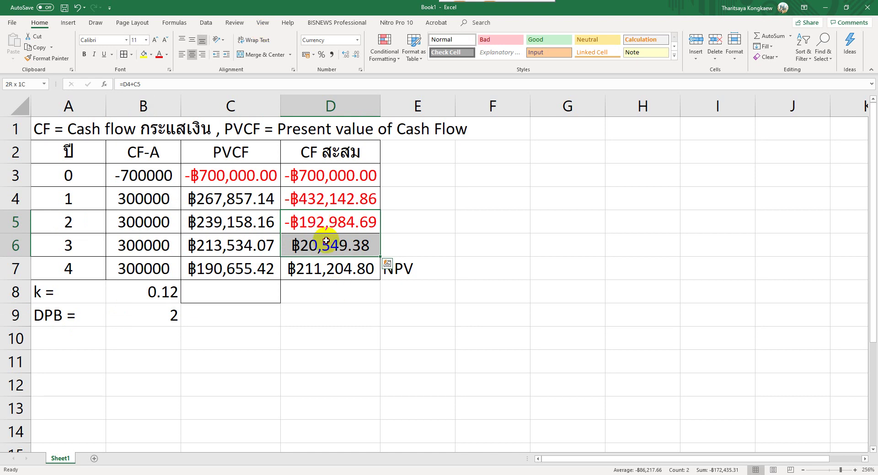
Step: Enter the discounted payback formula +2+(-D5/C6) in cell B9
{"action": "left_click", "coordinate": [160, 311]}
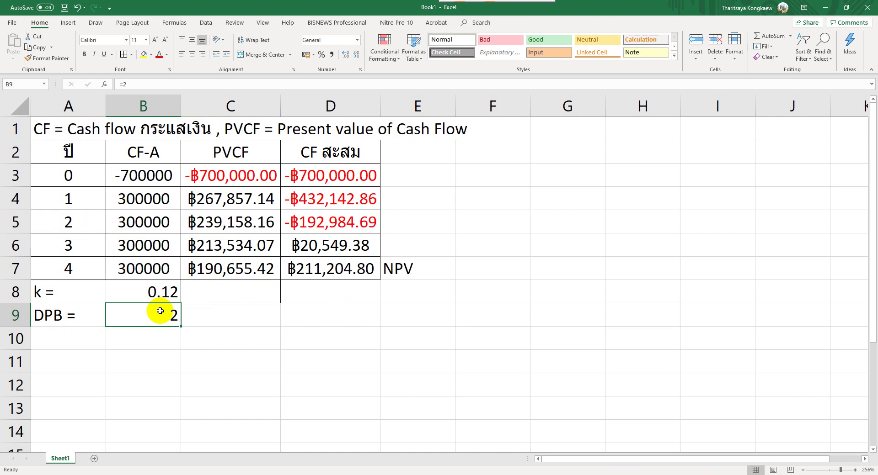
{"action": "type", "text": "+2"}
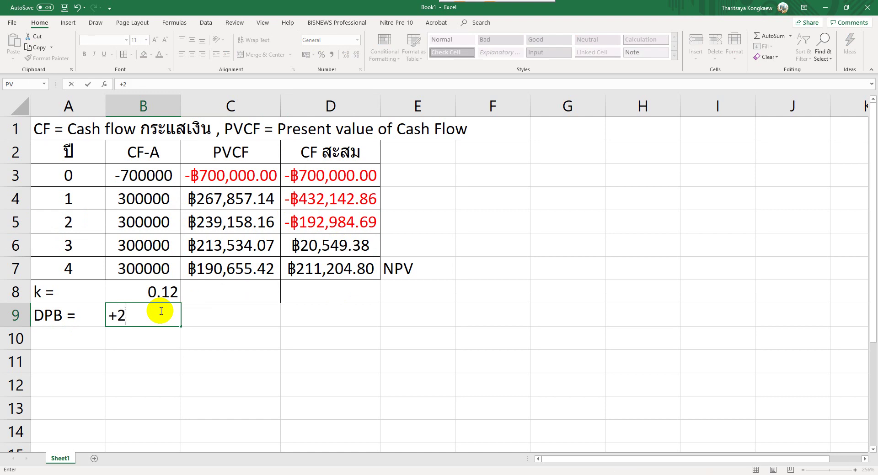
{"action": "type", "text": "+("}
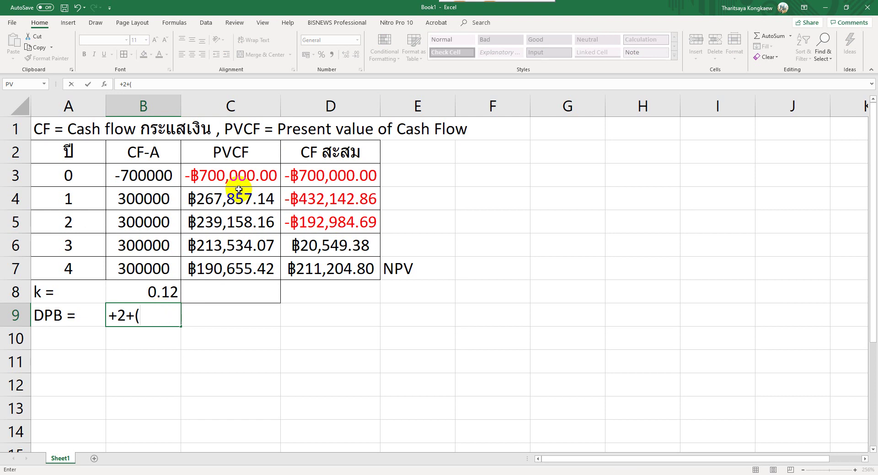
{"action": "type", "text": "-"}
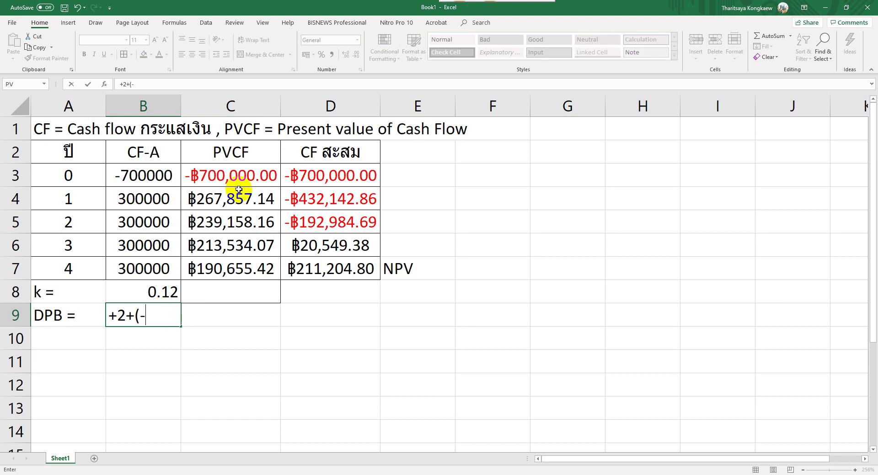
{"action": "left_click", "coordinate": [319, 222]}
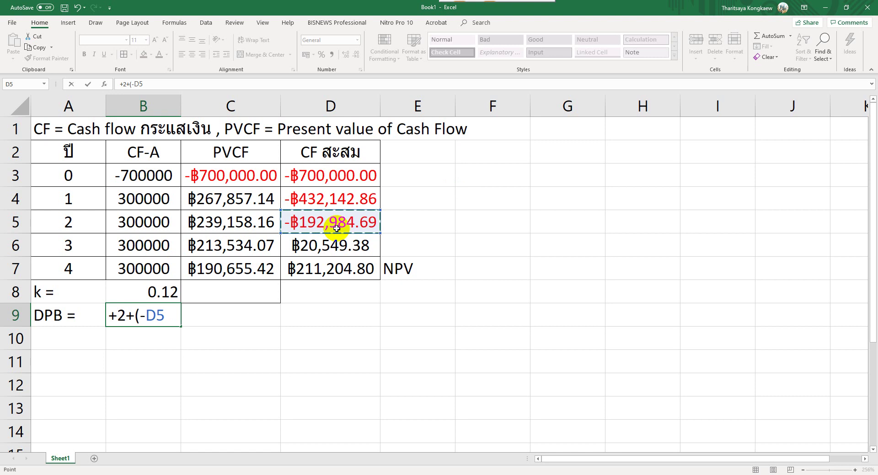
{"action": "type", "text": "/"}
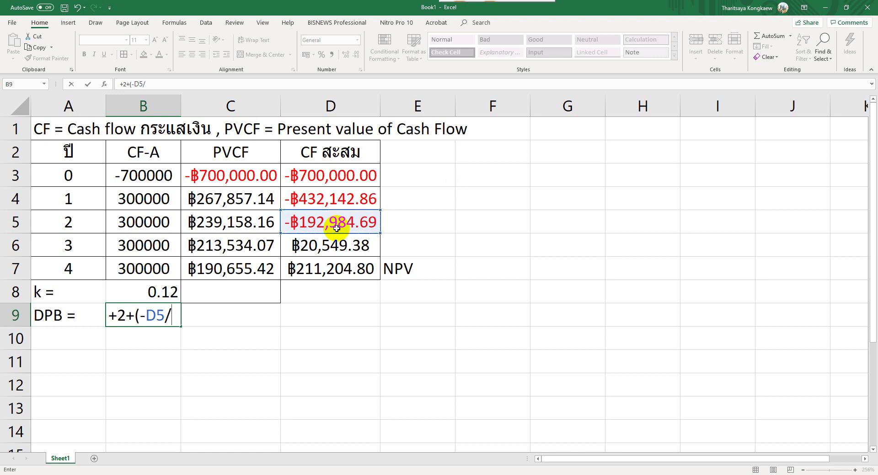
{"action": "left_click", "coordinate": [231, 246]}
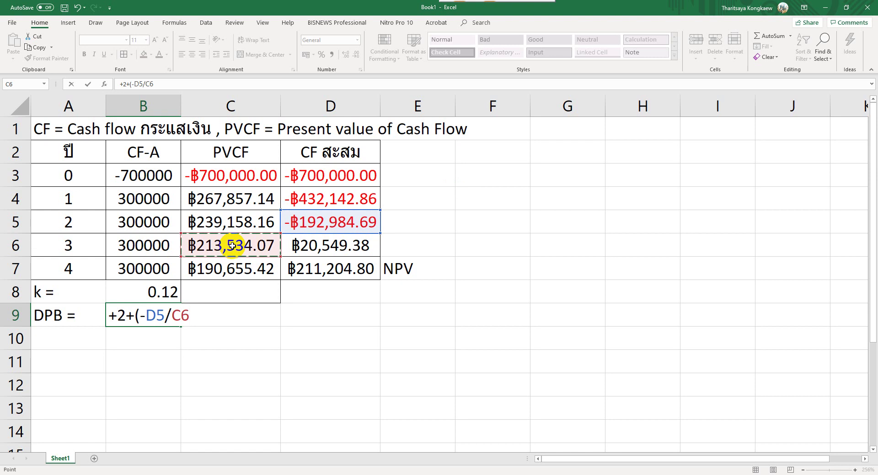
{"action": "type", "text": ")"}
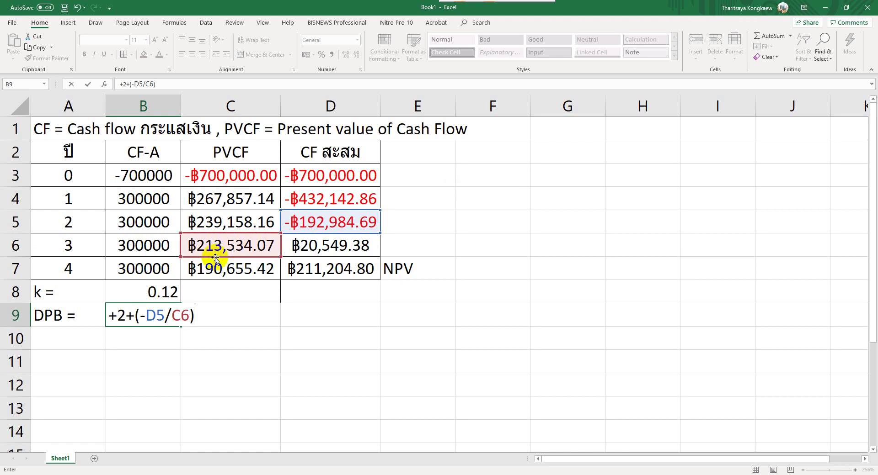
{"action": "key", "text": "Return"}
Step: Highlight the year 2 cumulative cash flow in D5 and the year 3 PVCF in C6 with yellow fill
{"action": "left_click", "coordinate": [339, 213]}
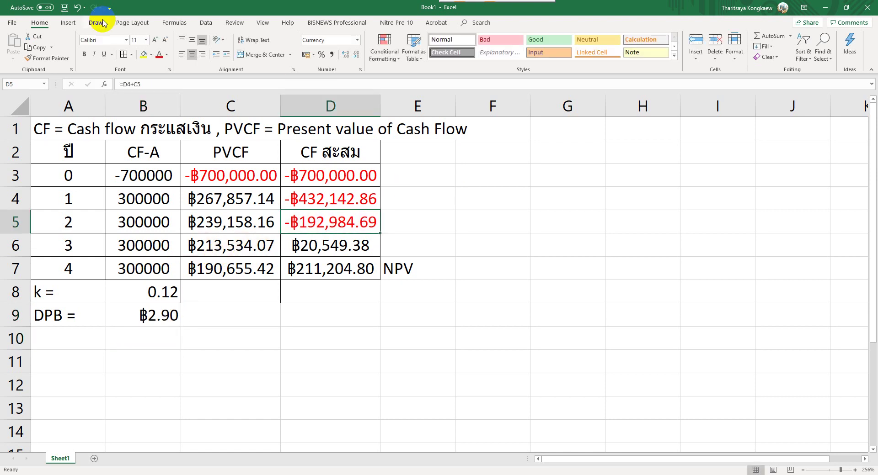
{"action": "left_click", "coordinate": [143, 54]}
{"action": "left_click", "coordinate": [212, 238]}
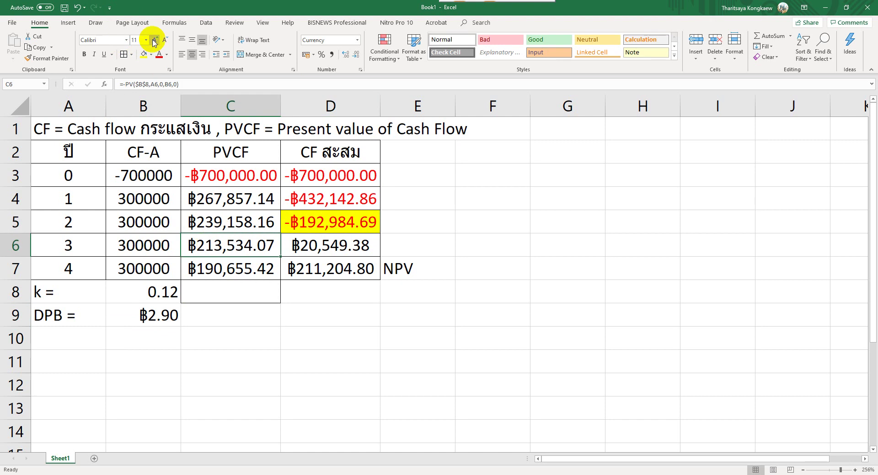
{"action": "left_click", "coordinate": [143, 54]}
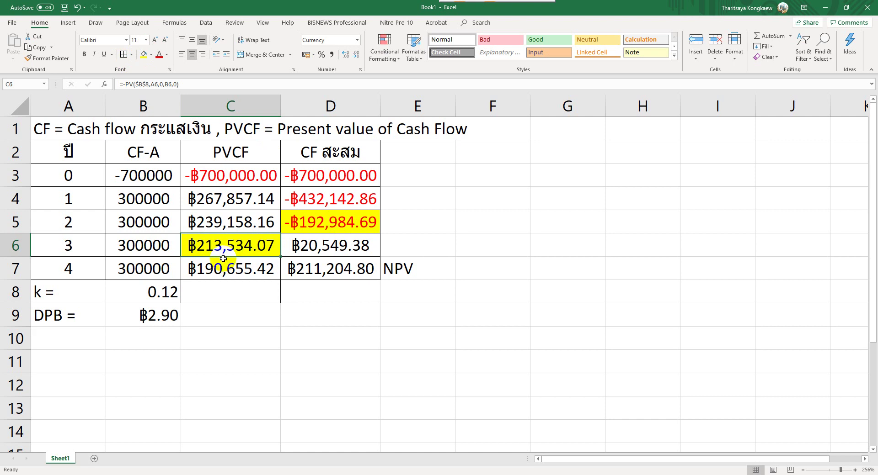
Step: Format the DPB result in B9 as a plain number with two decimal places instead of currency
{"action": "left_click", "coordinate": [156, 315]}
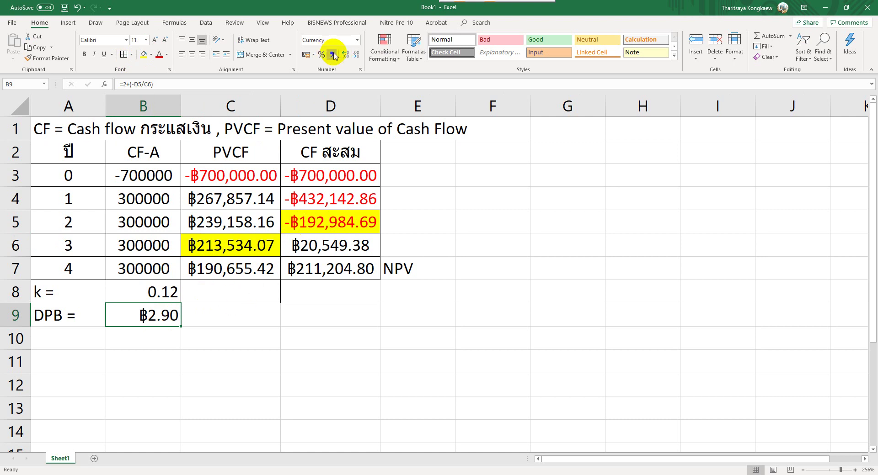
{"action": "left_click", "coordinate": [360, 40]}
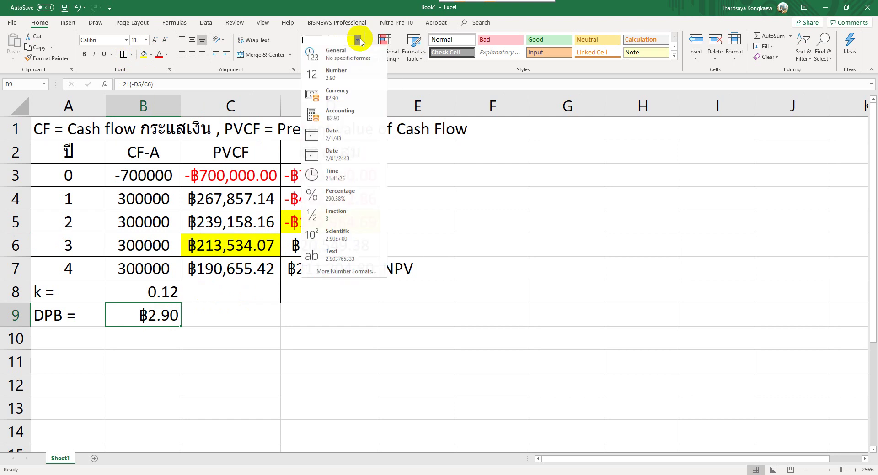
{"action": "left_click", "coordinate": [357, 65]}
{"action": "left_click", "coordinate": [356, 59]}
{"action": "left_click", "coordinate": [356, 59]}
{"action": "left_click", "coordinate": [357, 59]}
{"action": "left_click", "coordinate": [356, 59]}
Step: Enter the unit "ปี" in C9 beside the DPB result
{"action": "left_click", "coordinate": [210, 316]}
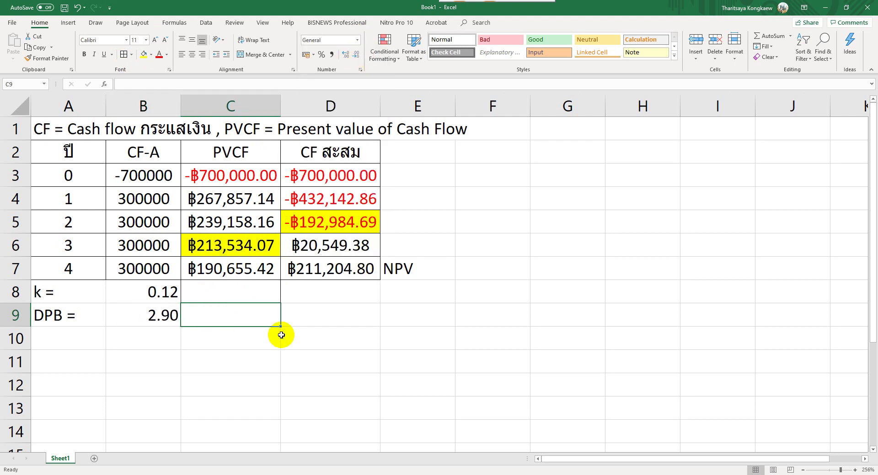
{"action": "type", "text": "xu"}
{"action": "key", "text": "BackSpace"}
{"action": "key", "text": "BackSpace"}
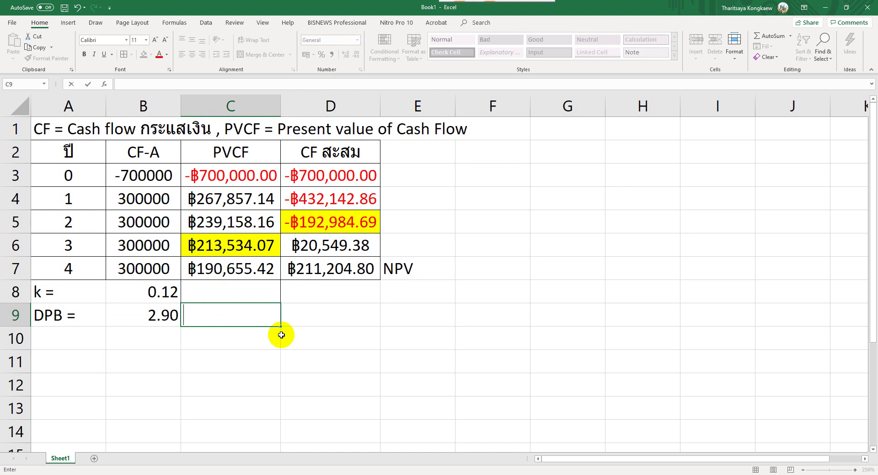
{"action": "type", "text": "ปี"}
{"action": "key", "text": "Return"}
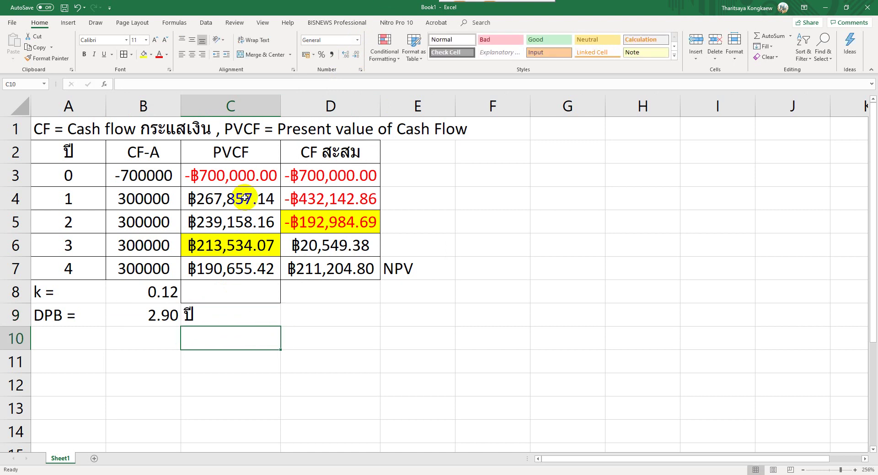
Step: Apply the comma number style to the cash flow values in B3:D7
{"action": "left_click_drag", "start_coordinate": [128, 176], "coordinate": [353, 268]}
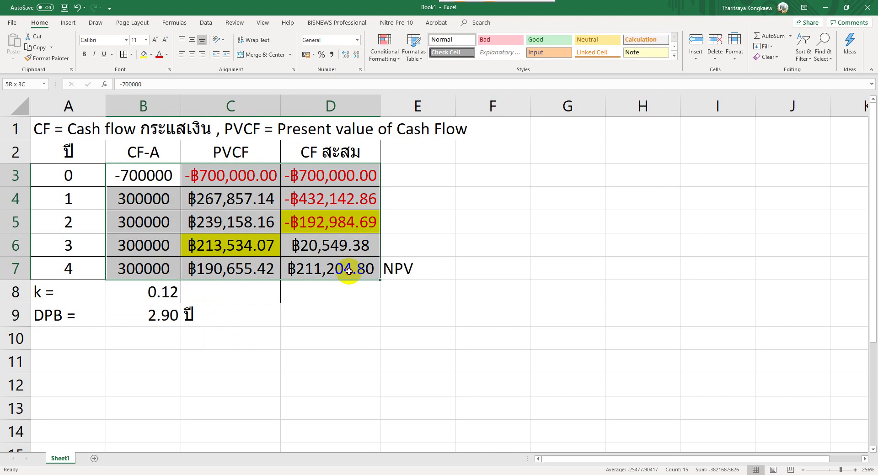
{"action": "left_click", "coordinate": [331, 55]}
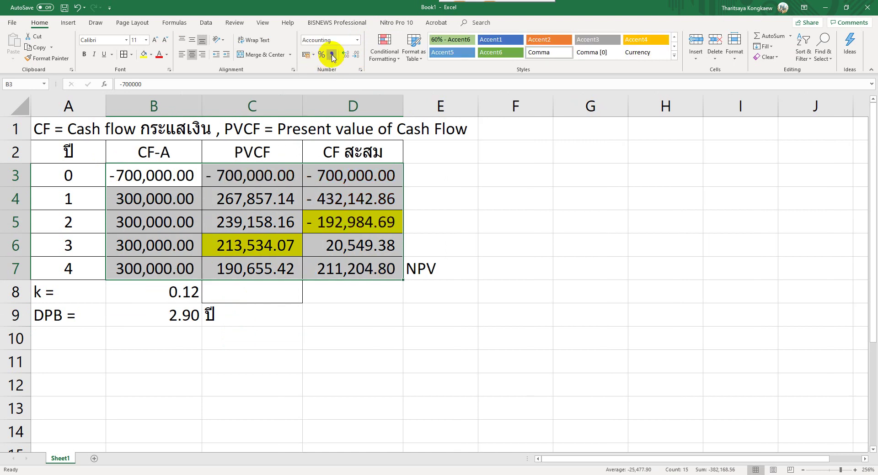
{"action": "left_click", "coordinate": [327, 222]}
{"action": "left_click", "coordinate": [337, 315]}
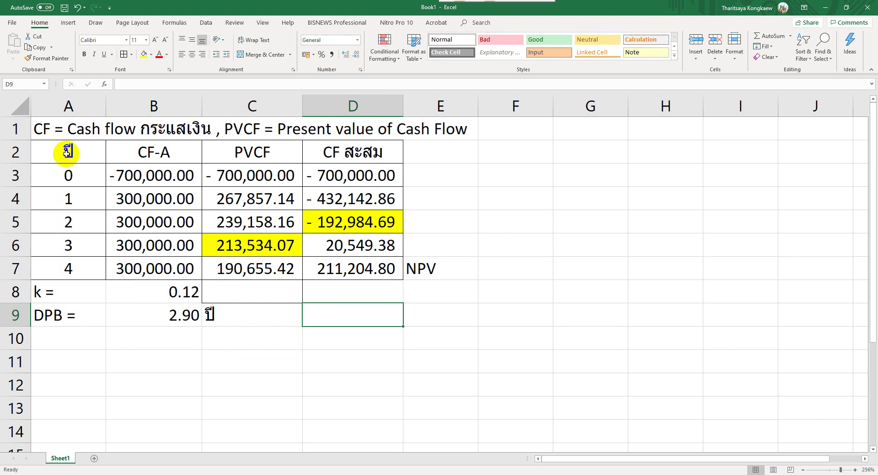
Step: Copy the project A table with its k and DPB rows, A2:D9, and paste it at F2
{"action": "left_click_drag", "start_coordinate": [58, 151], "coordinate": [336, 284]}
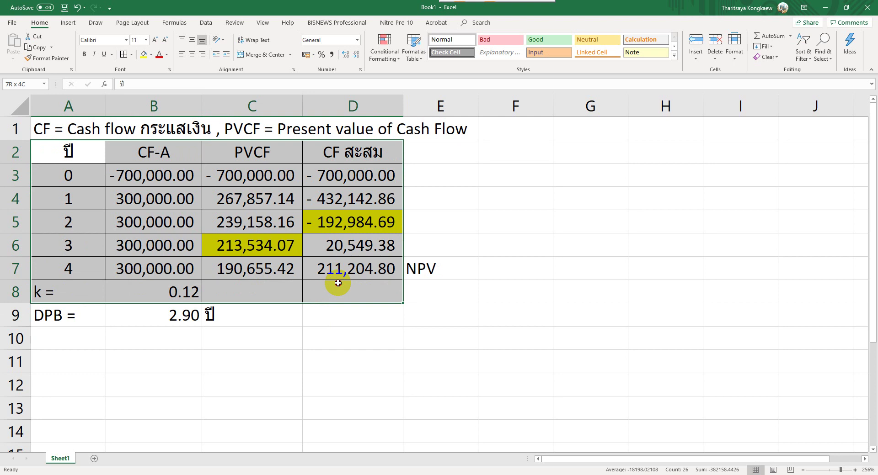
{"action": "left_click_drag", "start_coordinate": [399, 314], "coordinate": [366, 312]}
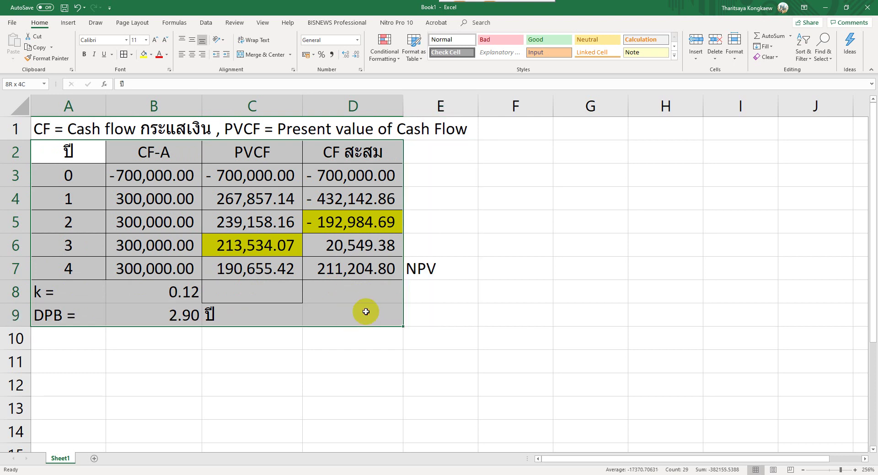
{"action": "key", "text": "ctrl+c"}
{"action": "left_click", "coordinate": [516, 149]}
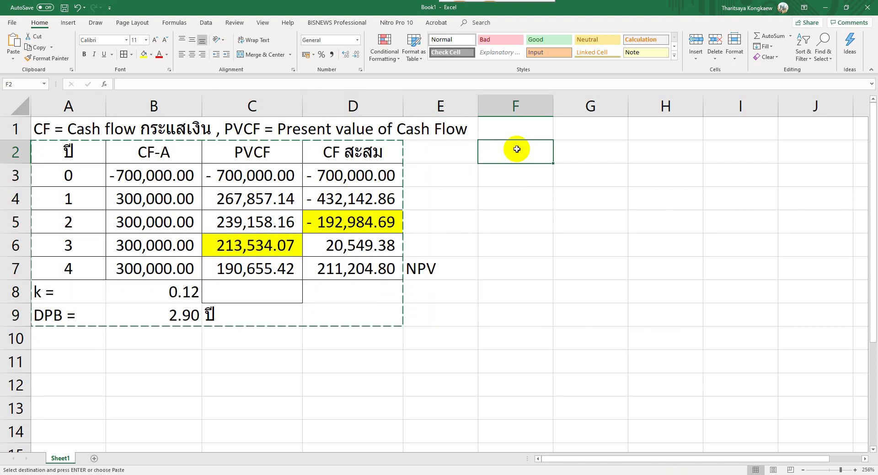
{"action": "key", "text": "ctrl+v"}
Step: Widen columns G, H and I so that the copied table's amounts fit
{"action": "left_click", "coordinate": [620, 105]}
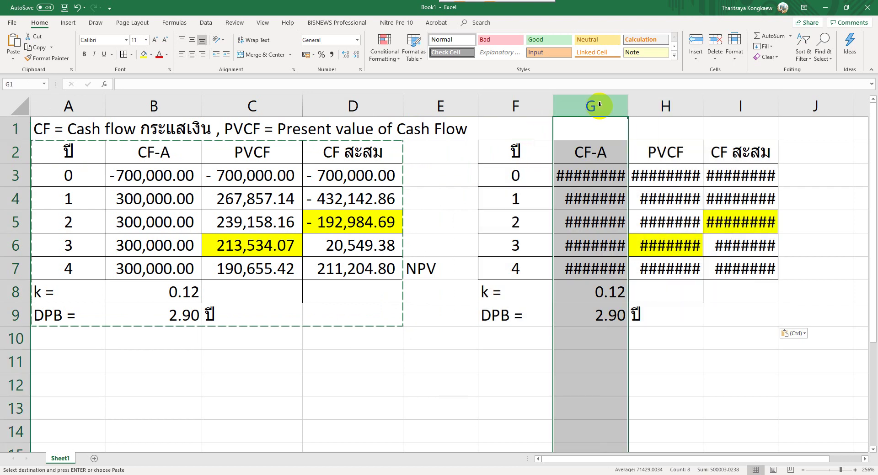
{"action": "left_click_drag", "start_coordinate": [626, 103], "coordinate": [642, 103]}
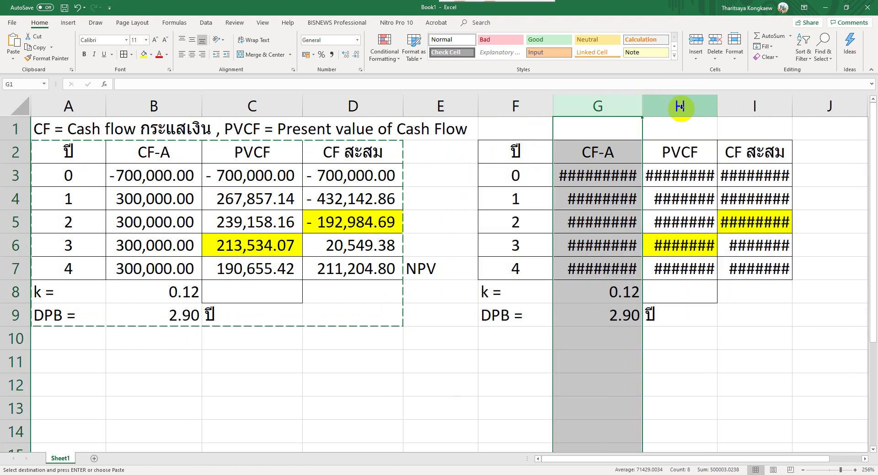
{"action": "left_click_drag", "start_coordinate": [718, 104], "coordinate": [730, 104]}
{"action": "mouse_move", "coordinate": [643, 103]}
{"action": "left_mouse_down"}
{"action": "mouse_move", "coordinate": [631, 104]}
{"action": "mouse_move", "coordinate": [655, 106]}
{"action": "left_mouse_up"}
{"action": "left_click", "coordinate": [721, 106]}
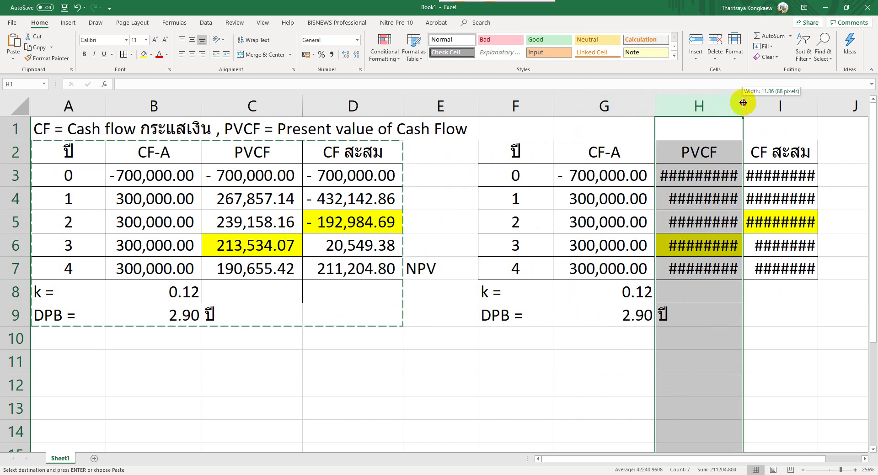
{"action": "left_click_drag", "start_coordinate": [741, 105], "coordinate": [755, 104]}
{"action": "left_click_drag", "start_coordinate": [832, 104], "coordinate": [856, 106]}
Step: Remove the yellow fill from H3:I7 in the copied table
{"action": "left_click_drag", "start_coordinate": [707, 175], "coordinate": [802, 277]}
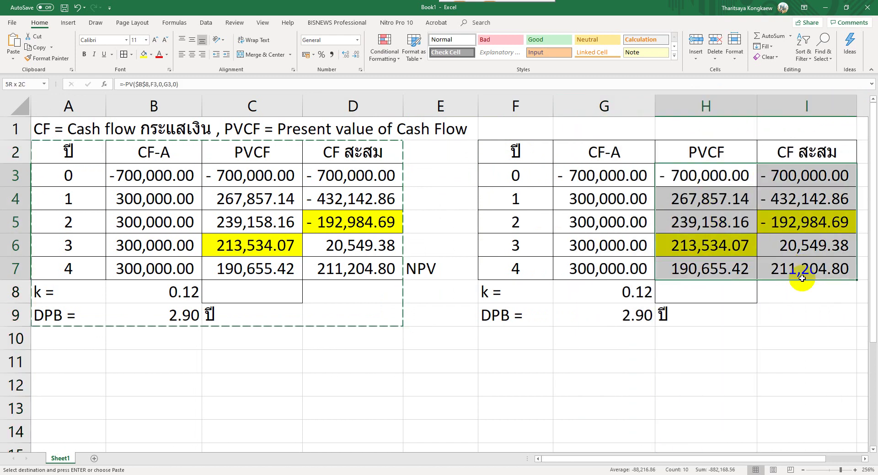
{"action": "left_click", "coordinate": [151, 54]}
{"action": "left_click", "coordinate": [202, 145]}
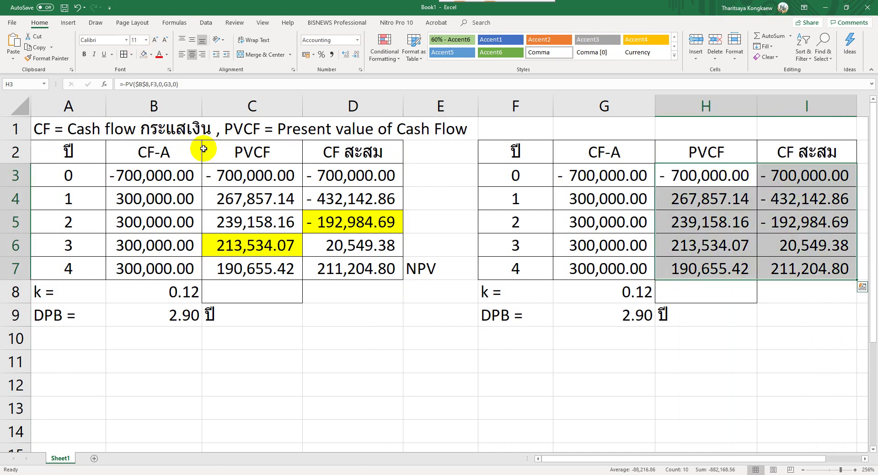
Step: Try to copy project B's year 1 to 4 cash flows from the PowerPoint slide table and paste them at G4 in Excel
{"action": "left_click", "coordinate": [587, 199]}
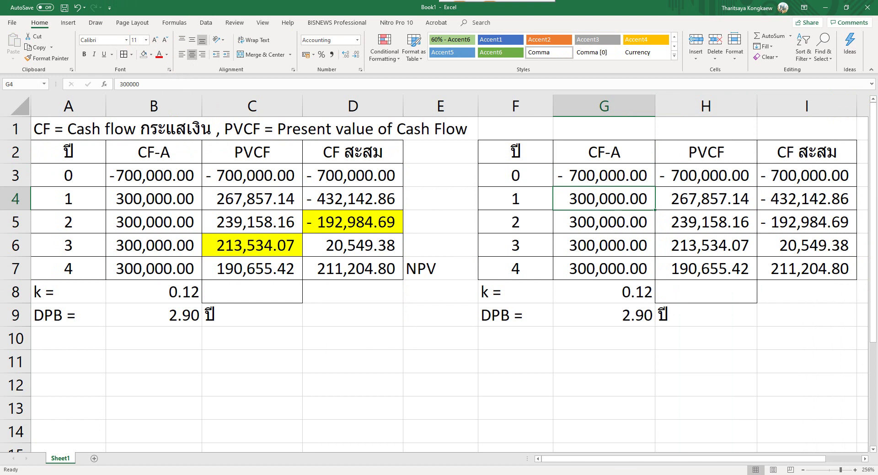
{"action": "key", "text": "alt+Tab"}
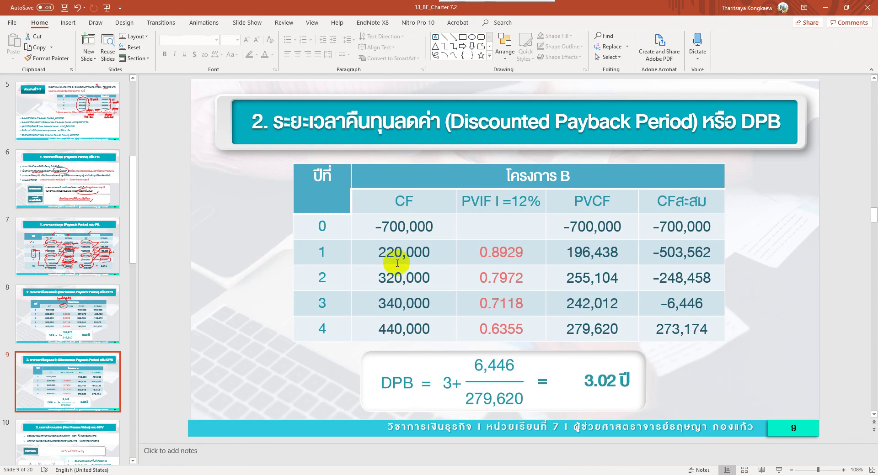
{"action": "left_click_drag", "start_coordinate": [389, 250], "coordinate": [437, 328]}
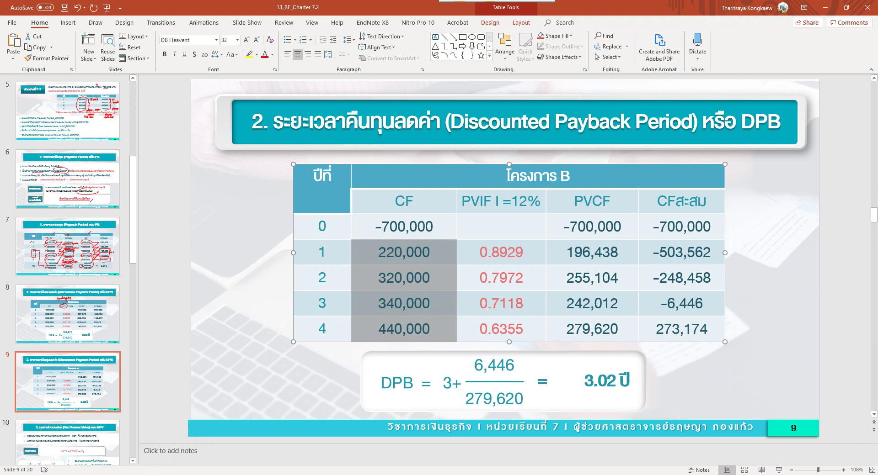
{"action": "left_click", "coordinate": [219, 435]}
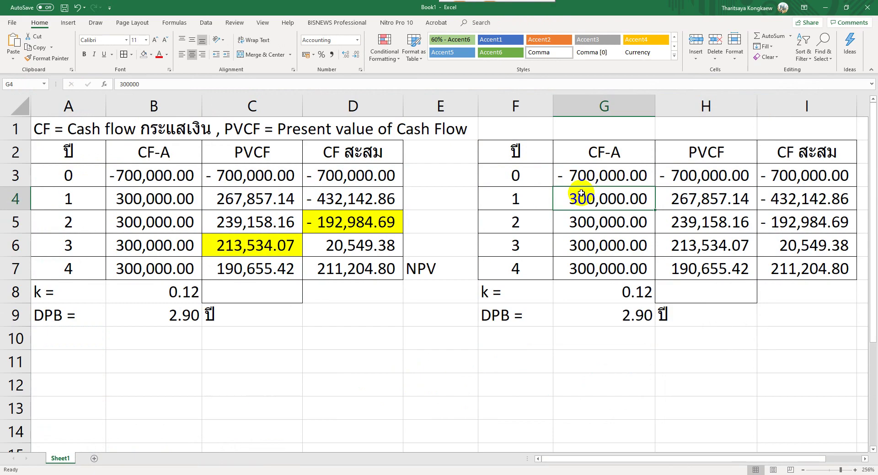
{"action": "key", "text": "ctrl+v"}
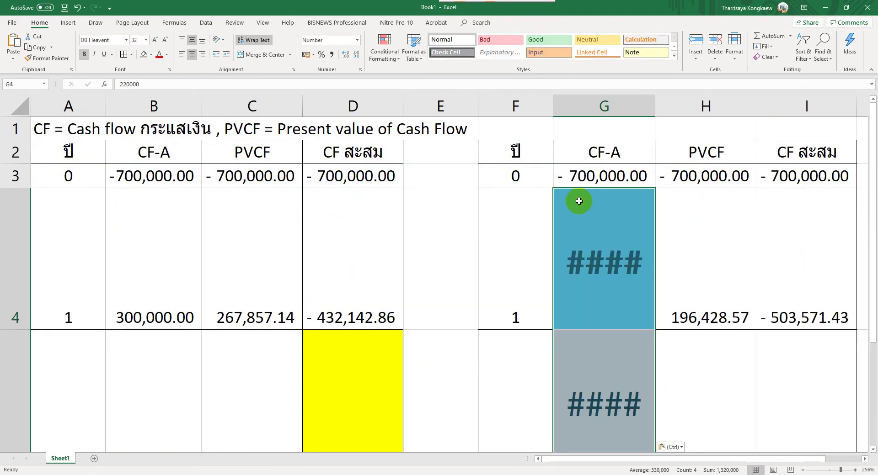
{"action": "left_click", "coordinate": [76, 8]}
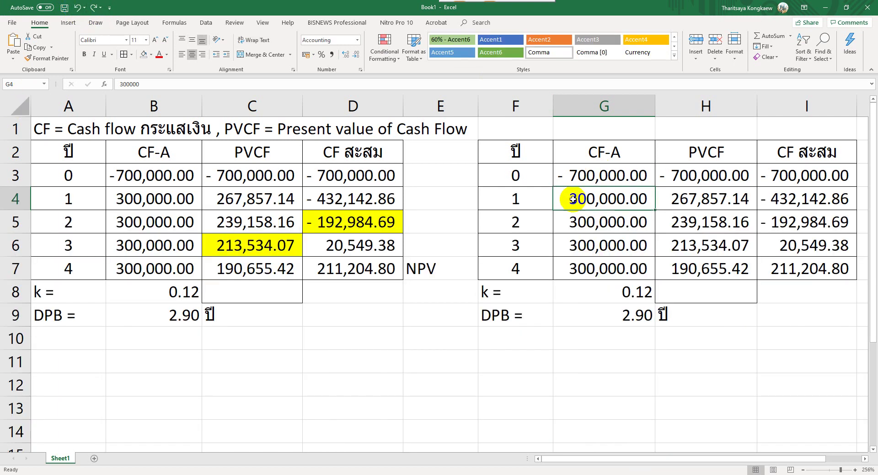
Step: Set the copied table's year 1 cash flow in G4 to 220,000 and year 2 in G5 to 320,000, following the project B slide
{"action": "type", "text": "220,00"}
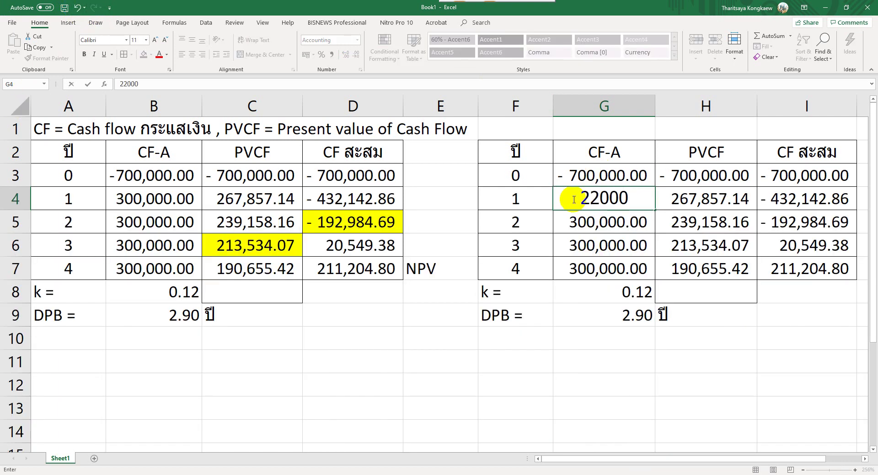
{"action": "type", "text": "0"}
{"action": "key", "text": "Return"}
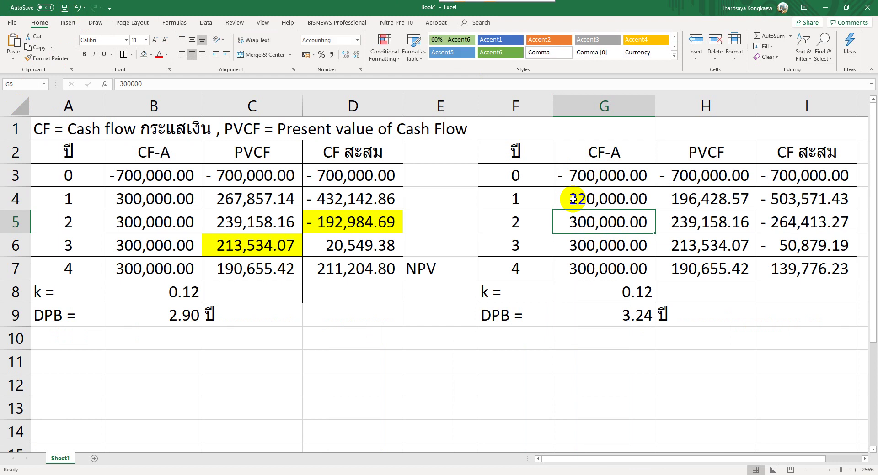
{"action": "left_click", "coordinate": [167, 474]}
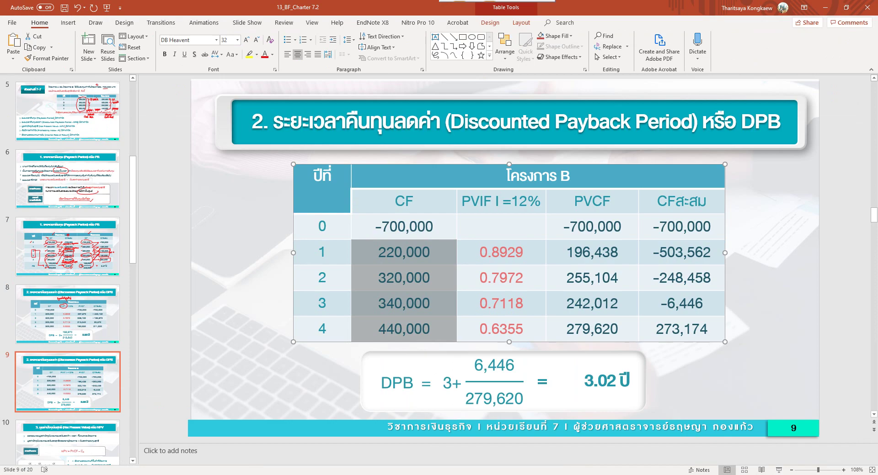
{"action": "key", "text": "alt+Tab"}
{"action": "left_click", "coordinate": [168, 474]}
{"action": "left_click", "coordinate": [196, 435]}
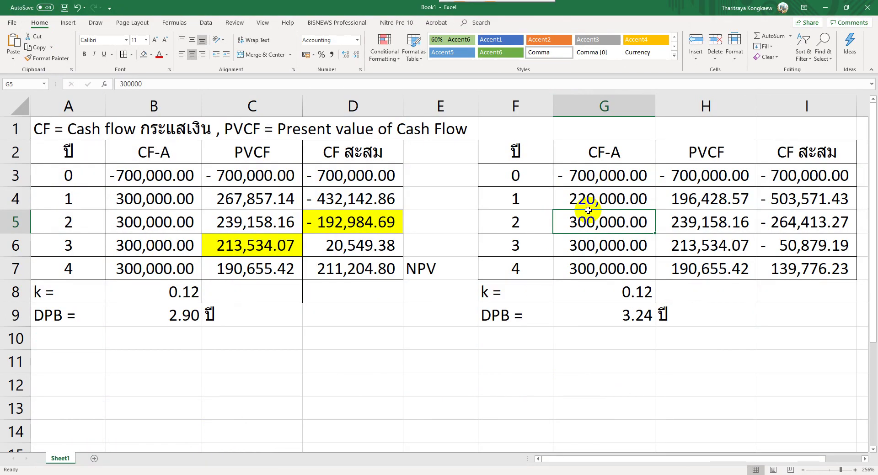
{"action": "type", "text": "320000"}
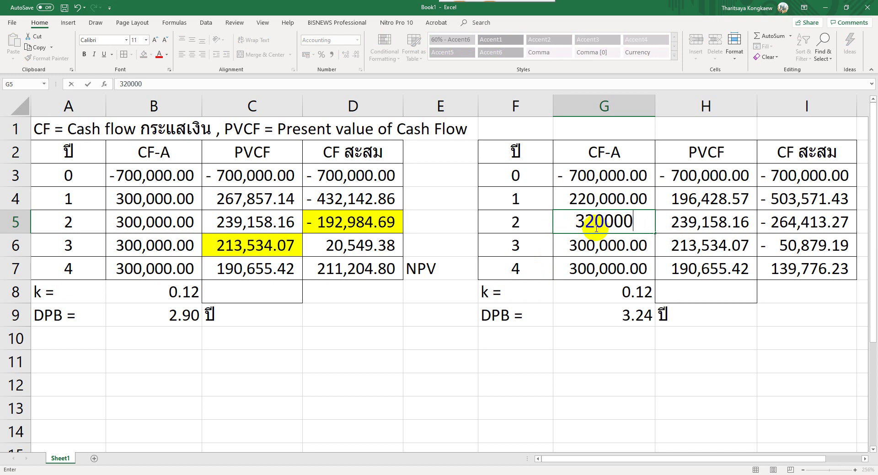
{"action": "key", "text": "Return"}
Step: Set the year 4 cash flow in G7 to 440,000 and year 3 in G6 to 340,000, following the project B slide
{"action": "key", "text": "Down"}
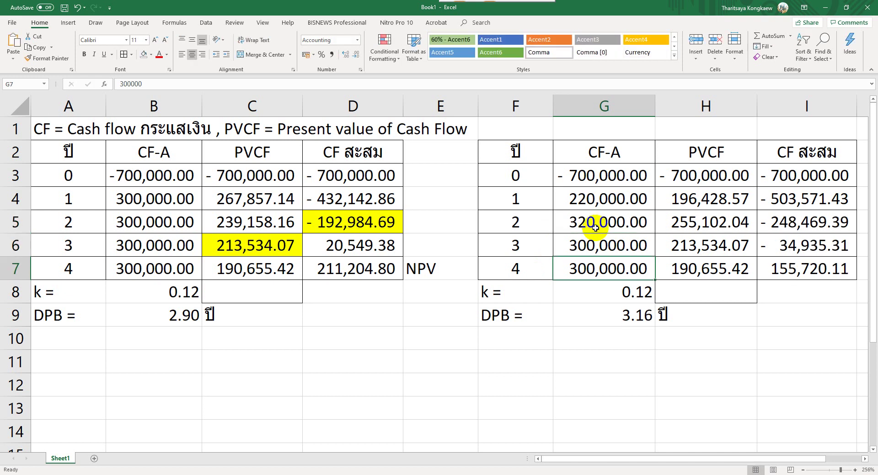
{"action": "type", "text": "440,000"}
{"action": "key", "text": "Return"}
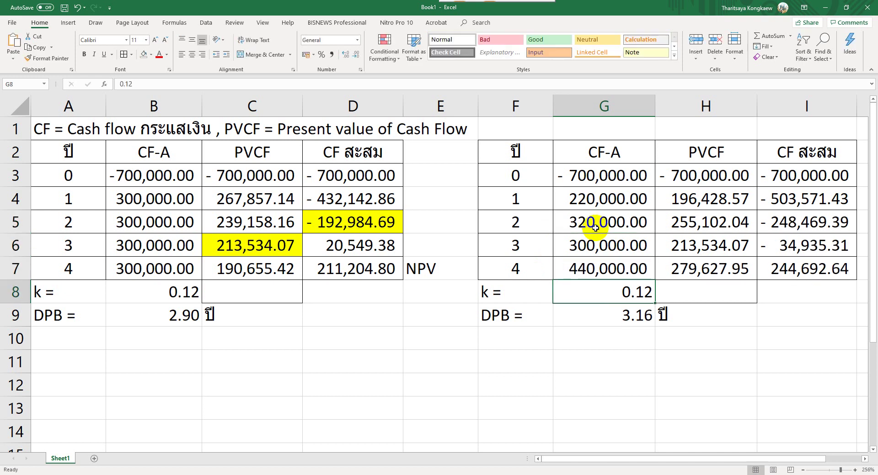
{"action": "key", "text": "alt+Tab"}
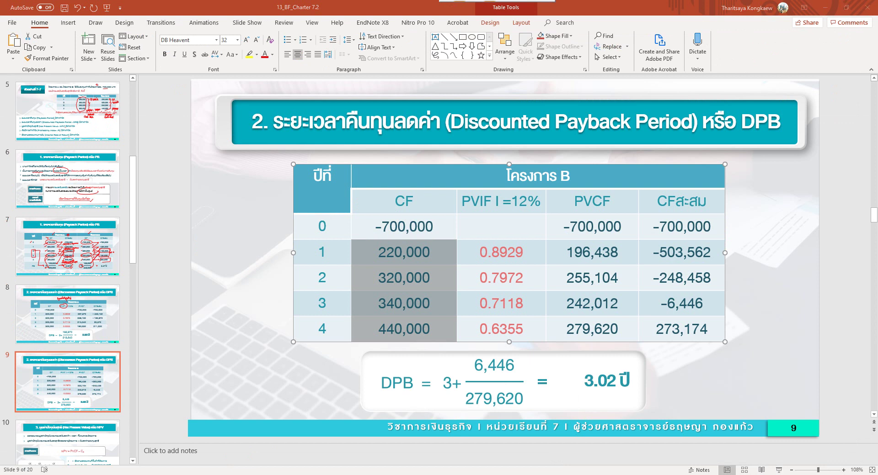
{"action": "key", "text": "alt+Tab"}
{"action": "left_click", "coordinate": [581, 244]}
{"action": "type", "text": "340,000"}
{"action": "key", "text": "Return"}
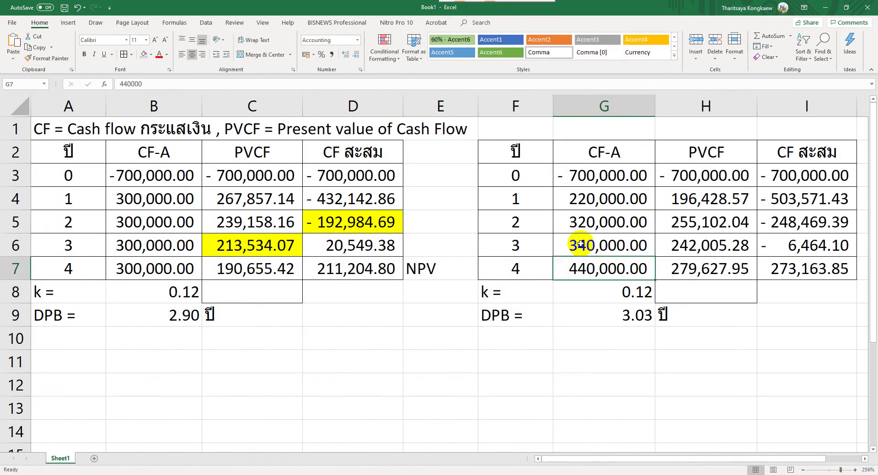
Step: Copy the NPV label from E7 to J7 beside the second table's last cumulative value
{"action": "left_click", "coordinate": [864, 459]}
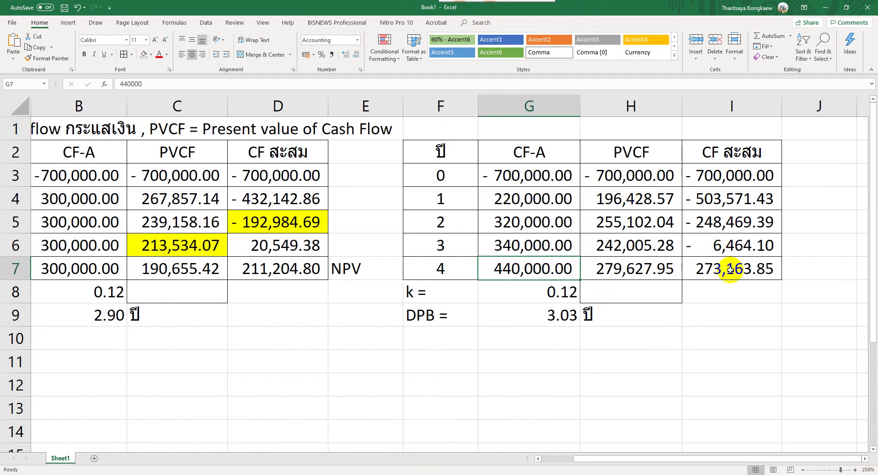
{"action": "left_click", "coordinate": [356, 270]}
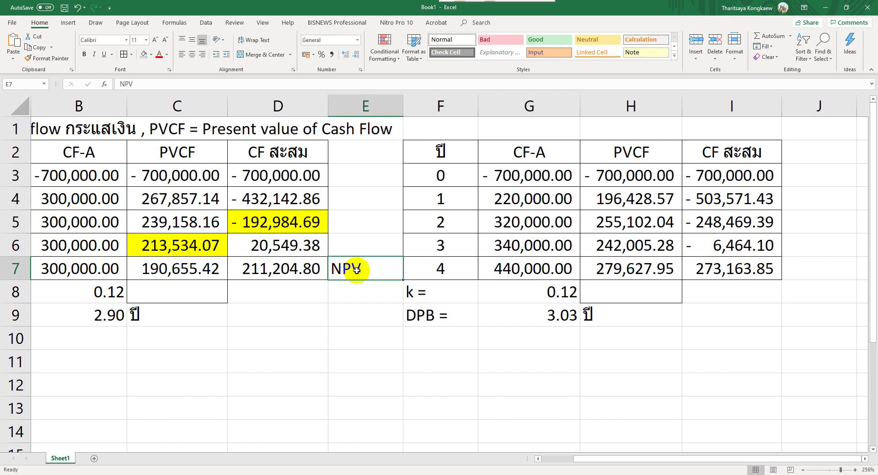
{"action": "key", "text": "ctrl+c"}
{"action": "left_click", "coordinate": [813, 270]}
{"action": "key", "text": "ctrl+v"}
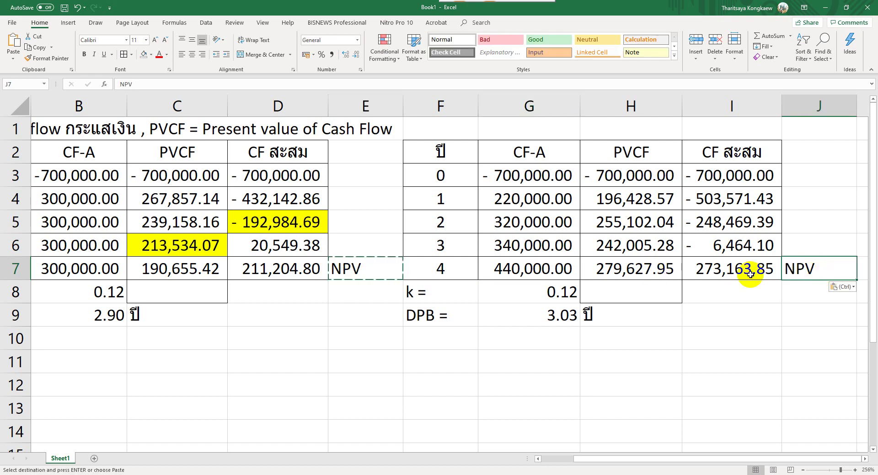
Step: Fill the NPV values and their labels in D7:E7 and I7:J7 with light orange
{"action": "left_click_drag", "start_coordinate": [288, 264], "coordinate": [348, 269]}
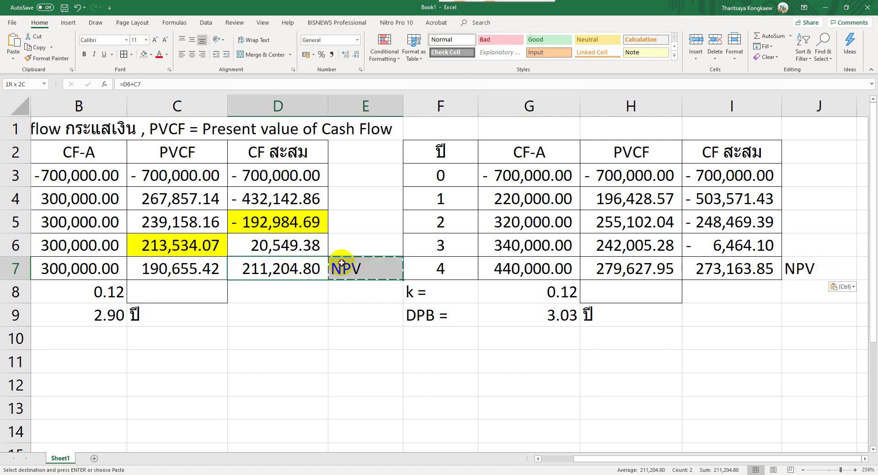
{"action": "left_click", "coordinate": [151, 55]}
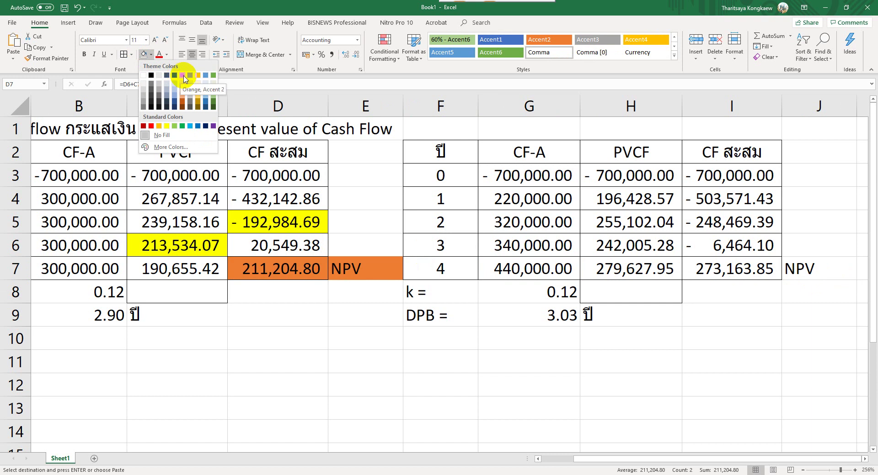
{"action": "left_click", "coordinate": [185, 93]}
{"action": "left_click_drag", "start_coordinate": [737, 268], "coordinate": [797, 269]}
{"action": "left_click", "coordinate": [143, 54]}
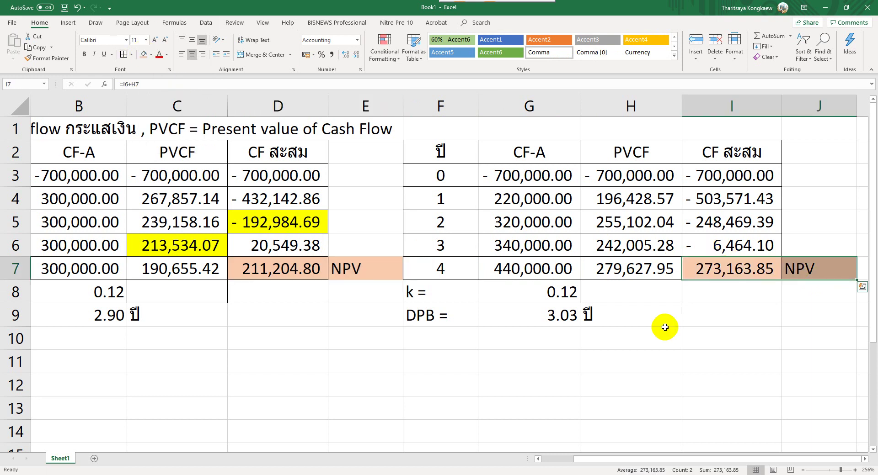
Step: Replace the second table's DPB value in G9 with the formula =3+(-I6/H7)
{"action": "left_click", "coordinate": [654, 320]}
{"action": "left_click", "coordinate": [565, 317]}
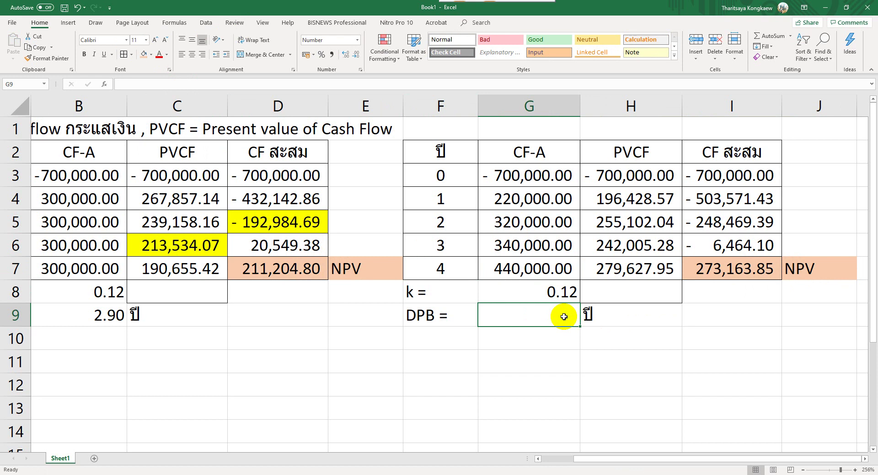
{"action": "type", "text": "ช"}
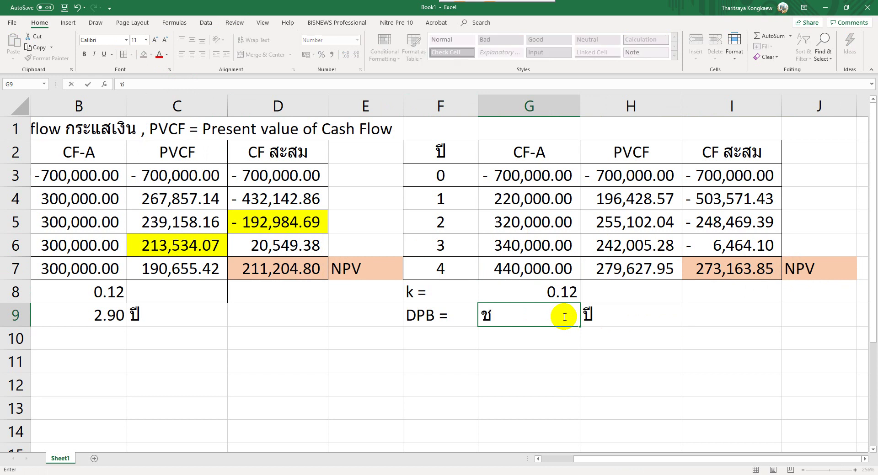
{"action": "type", "text": "=3+(-"}
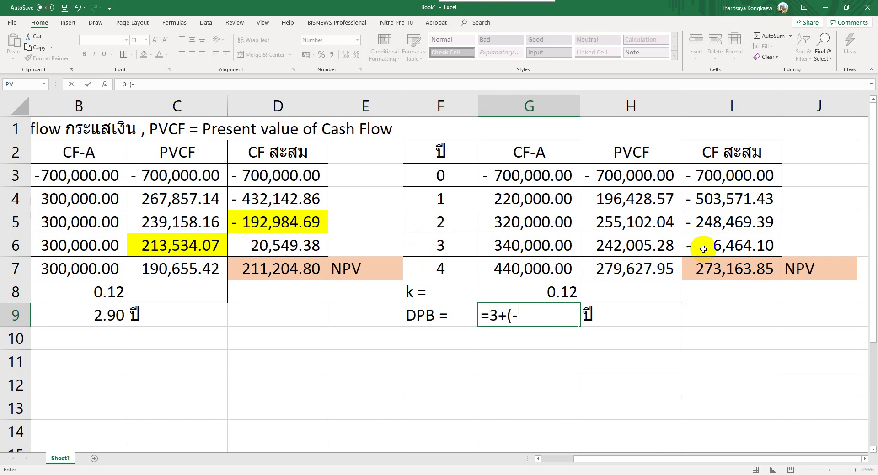
{"action": "left_click", "coordinate": [733, 246]}
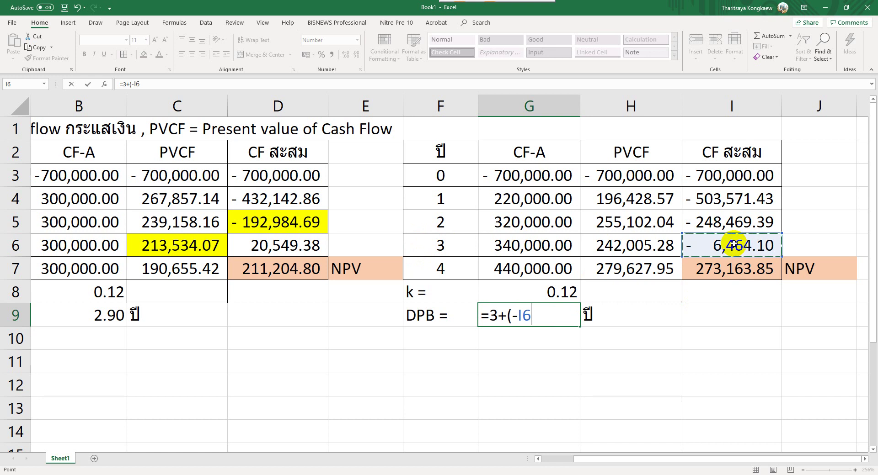
{"action": "type", "text": "/"}
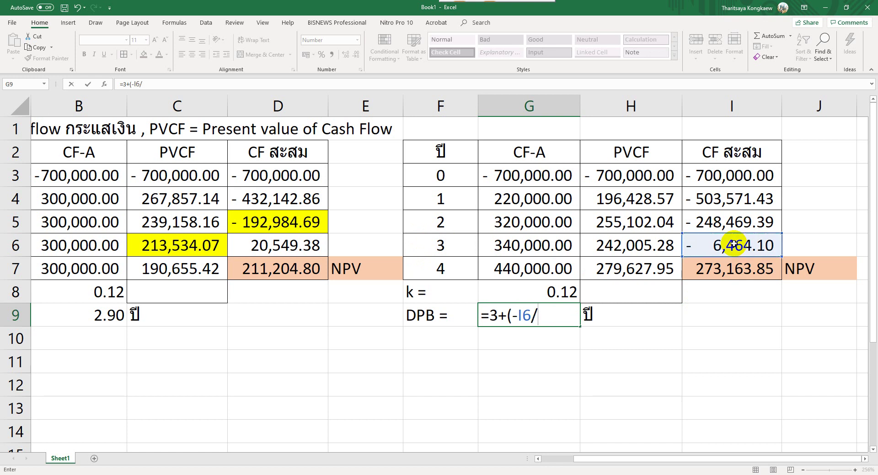
{"action": "left_click", "coordinate": [630, 269]}
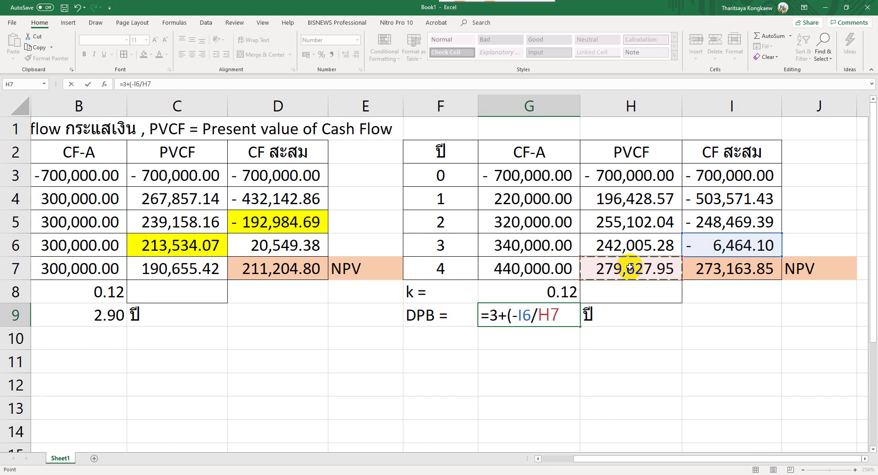
{"action": "key", "text": "Return"}
{"action": "key", "text": "Return"}
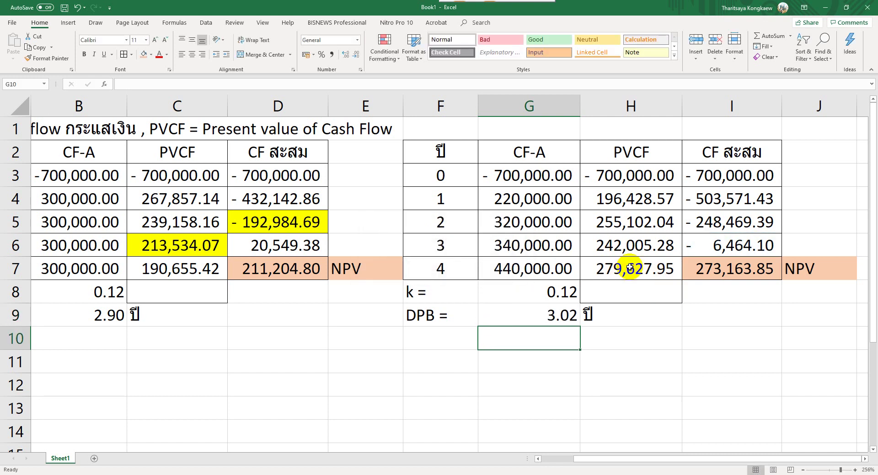
Step: Highlight the cells used in the second table's DPB formula, I6 and H7, with a yellow fill
{"action": "left_click", "coordinate": [694, 245]}
{"action": "left_click", "coordinate": [151, 55]}
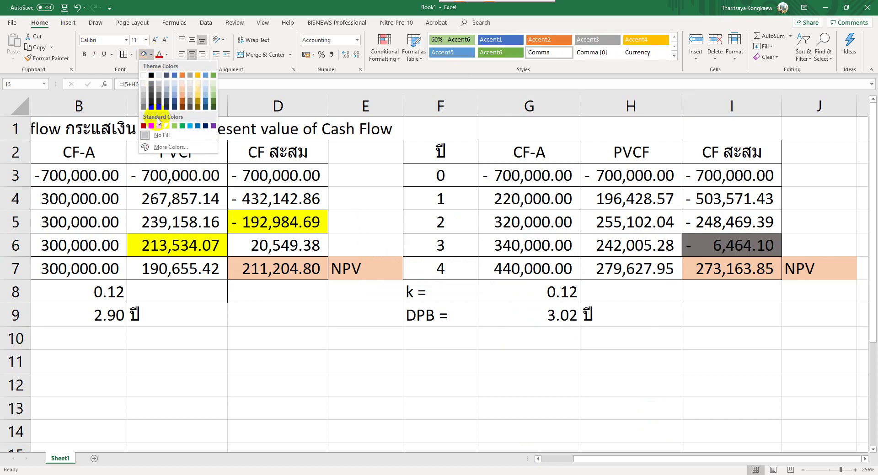
{"action": "left_click", "coordinate": [167, 127]}
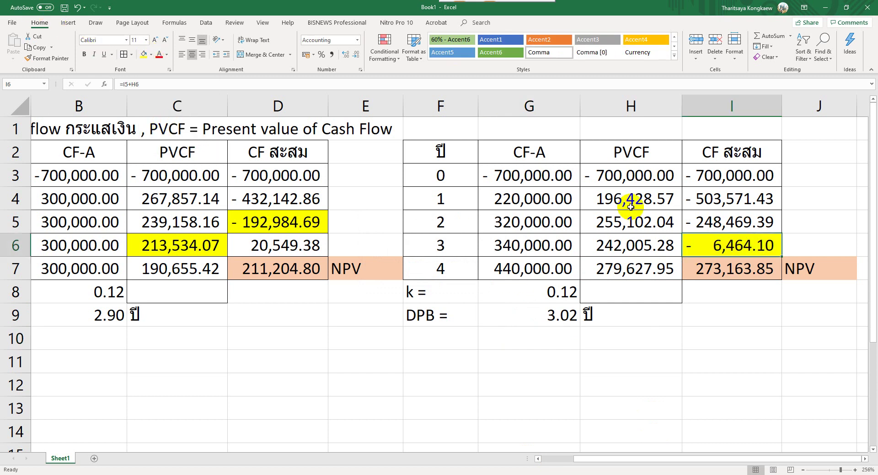
{"action": "left_click", "coordinate": [643, 269]}
{"action": "left_click", "coordinate": [144, 55]}
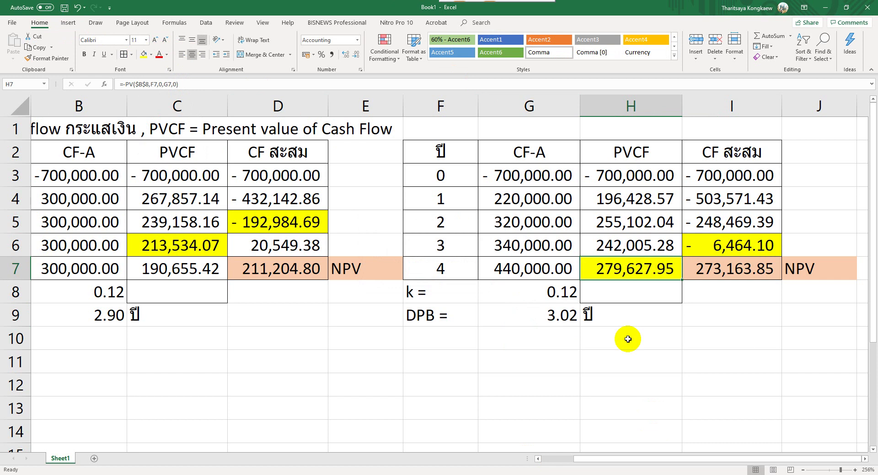
{"action": "left_click", "coordinate": [631, 352]}
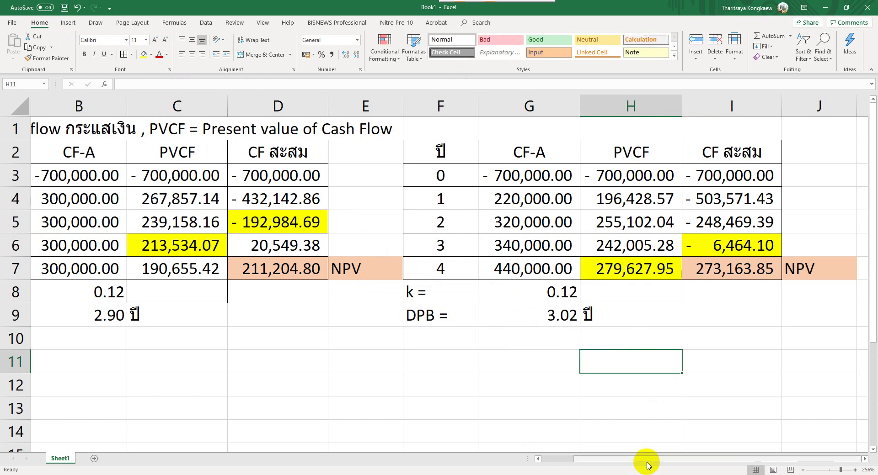
Step: Switch to the PowerPoint presentation and show slide 9 with project B's discounted payback period
{"action": "left_click_drag", "start_coordinate": [647, 461], "coordinate": [597, 460]}
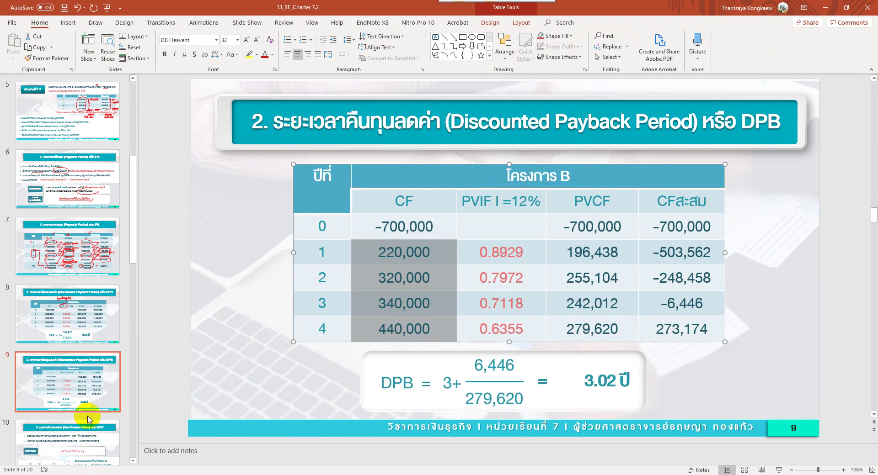
{"action": "left_click", "coordinate": [91, 403]}
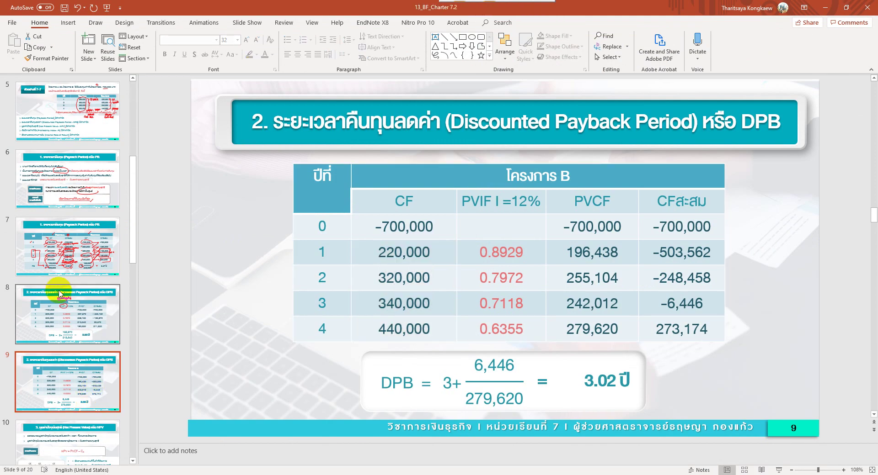
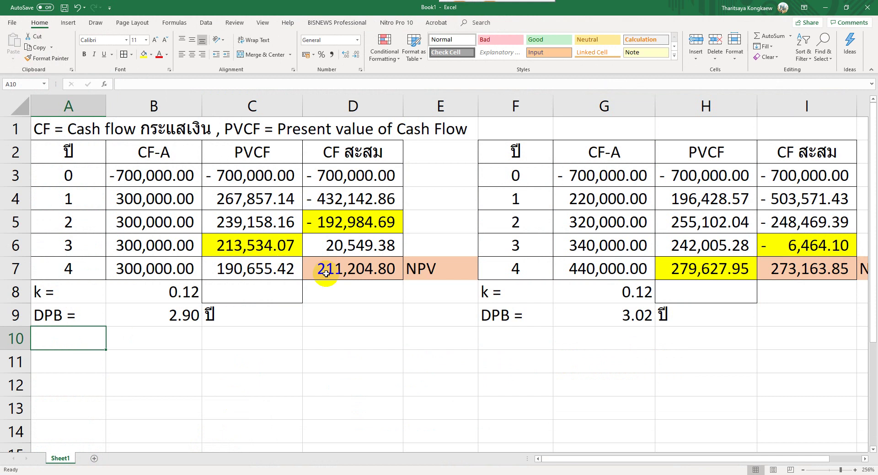
Step: Switch to the PowerPoint presentation and review the NPV calculations of projects A and B on slides 11 and 12
{"action": "left_click", "coordinate": [336, 278]}
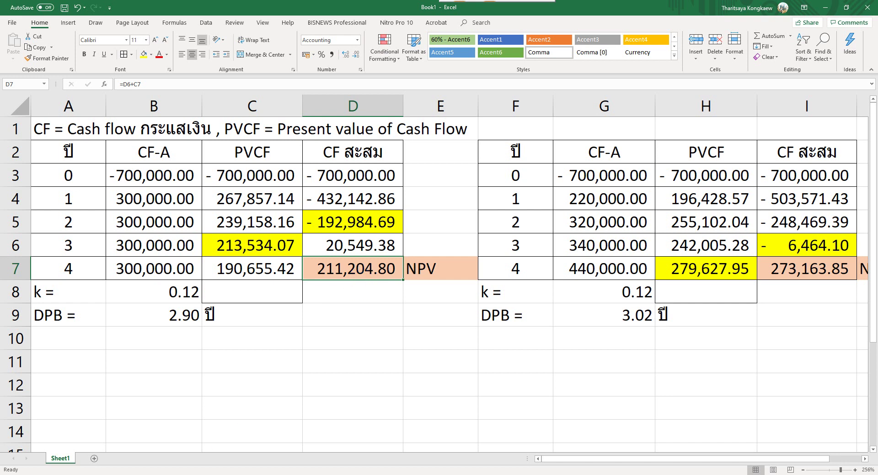
{"action": "key", "text": "alt+Tab"}
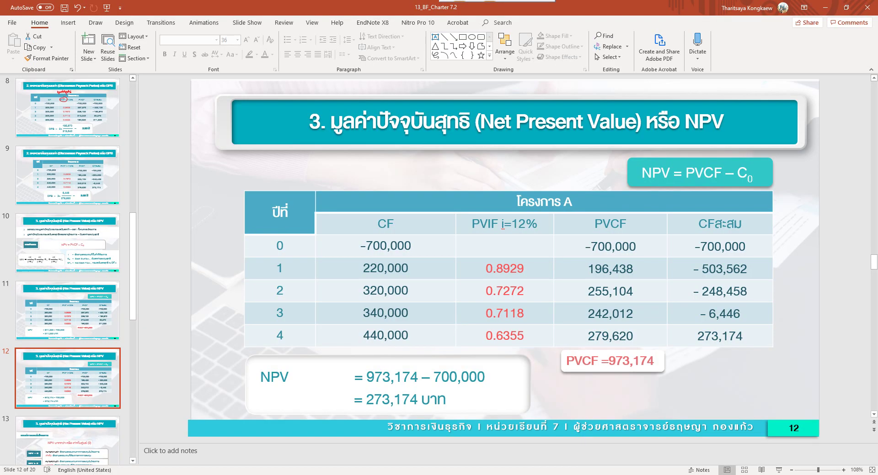
{"action": "key", "text": "Page_Up"}
{"action": "left_click", "coordinate": [369, 400]}
{"action": "left_click_drag", "start_coordinate": [369, 400], "coordinate": [414, 400]}
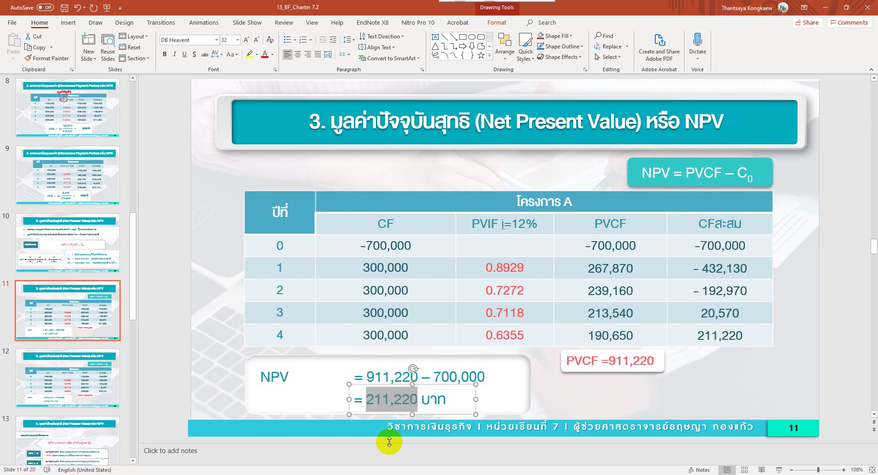
{"action": "left_click", "coordinate": [361, 376]}
{"action": "left_click_drag", "start_coordinate": [361, 376], "coordinate": [499, 379]}
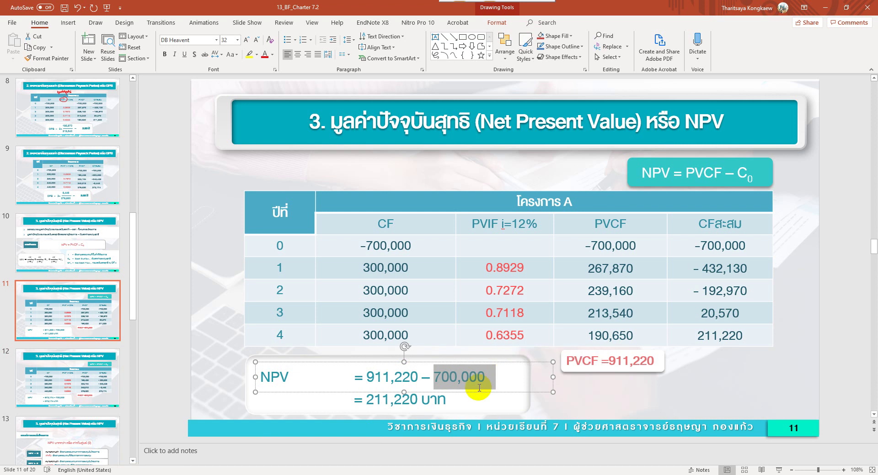
{"action": "key", "text": "Page_Down"}
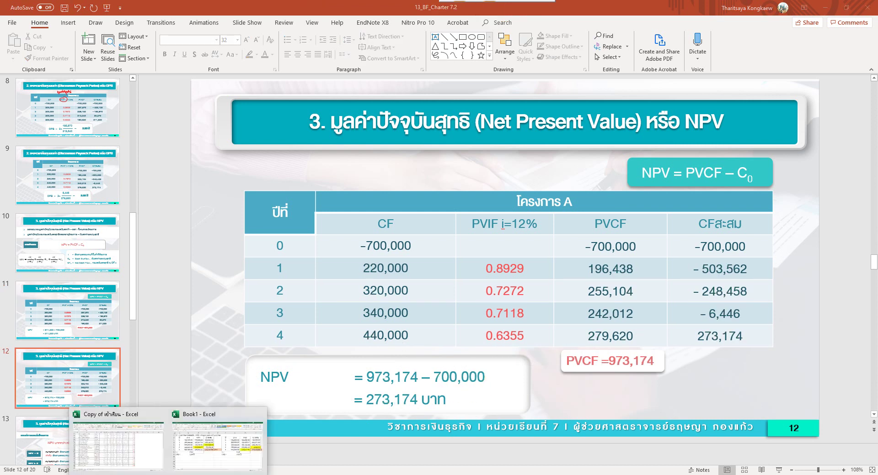
Step: Return to the Book1 workbook in Excel and enter the label "PVCF =" in A10
{"action": "left_click", "coordinate": [201, 454]}
{"action": "left_click", "coordinate": [66, 341]}
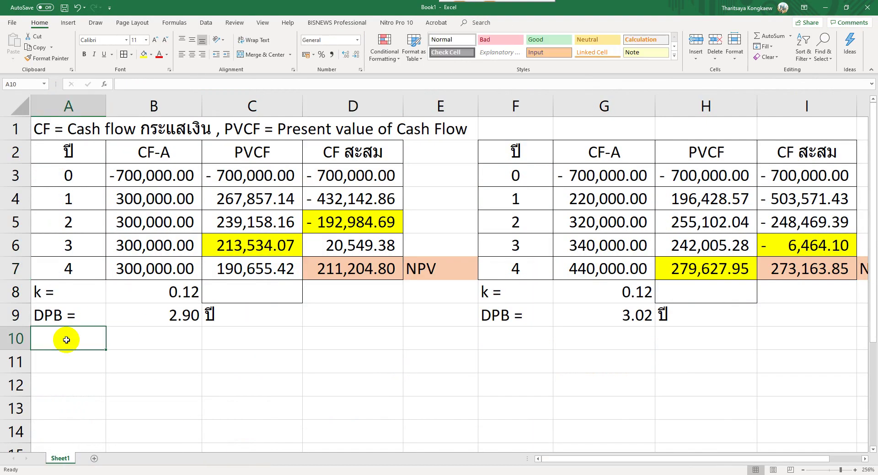
{"action": "type", "text": "NP"}
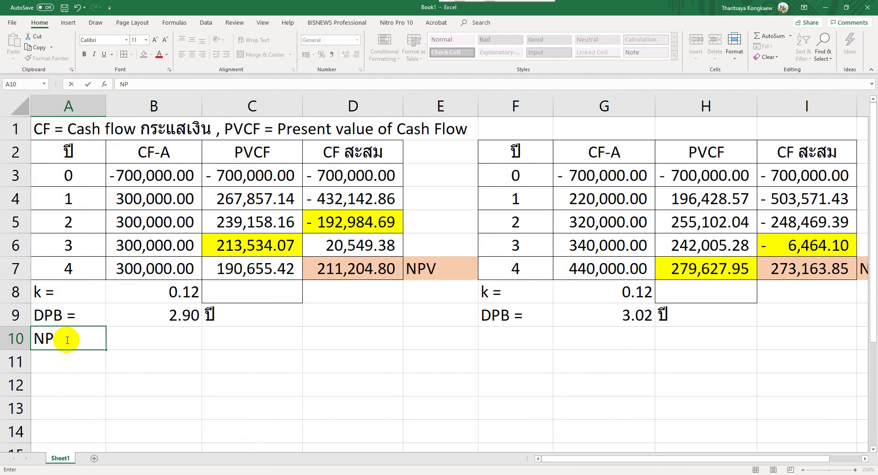
{"action": "key", "text": "BackSpace"}
{"action": "key", "text": "BackSpace"}
{"action": "type", "text": "PVCF ="}
{"action": "key", "text": "Return"}
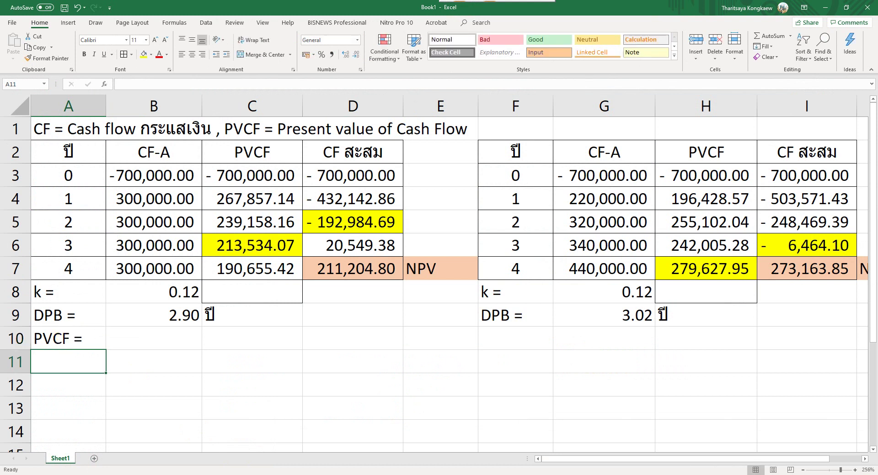
Step: Switch to the PowerPoint presentation and copy the formula text "NPV = PVCF – C0" from slide 10
{"action": "key", "text": "alt+Tab"}
{"action": "left_click", "coordinate": [91, 249]}
{"action": "left_click", "coordinate": [505, 257]}
{"action": "mouse_move", "coordinate": [478, 258]}
{"action": "left_mouse_down"}
{"action": "mouse_move", "coordinate": [590, 268]}
{"action": "mouse_move", "coordinate": [495, 249]}
{"action": "left_mouse_up"}
{"action": "left_click", "coordinate": [450, 268]}
{"action": "left_click_drag", "start_coordinate": [450, 268], "coordinate": [586, 274]}
{"action": "key", "text": "ctrl+c"}
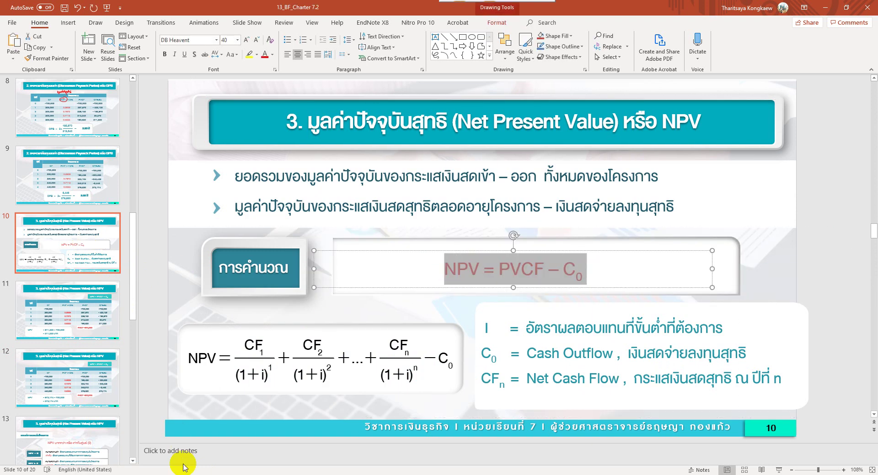
Step: Switch back to the Book1 workbook in Excel and paste the copied NPV formula text into D10
{"action": "mouse_move", "coordinate": [169, 473]}
{"action": "left_click", "coordinate": [212, 437]}
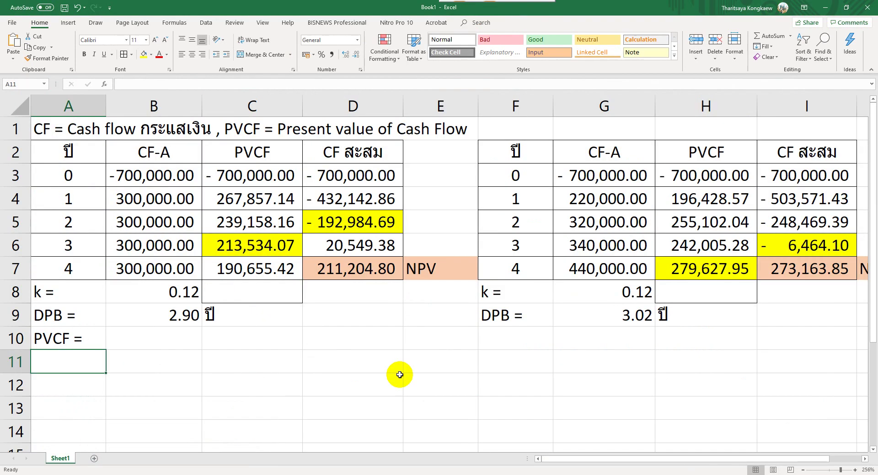
{"action": "left_click", "coordinate": [336, 338]}
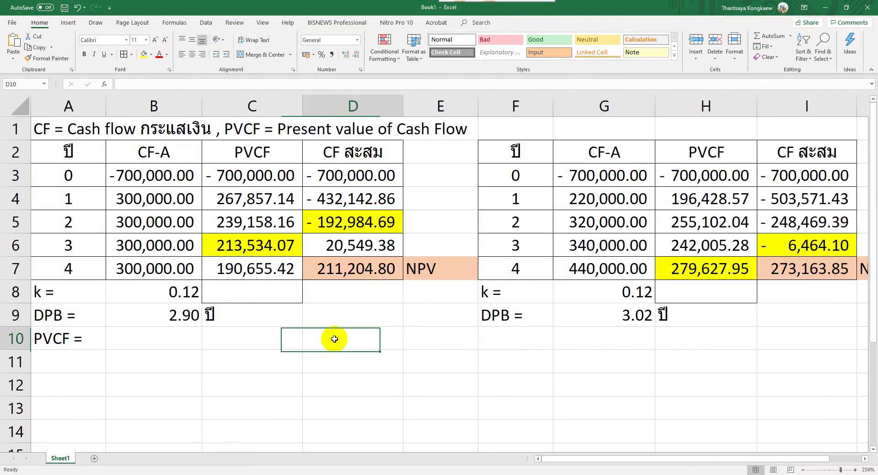
{"action": "key", "text": "ctrl+v"}
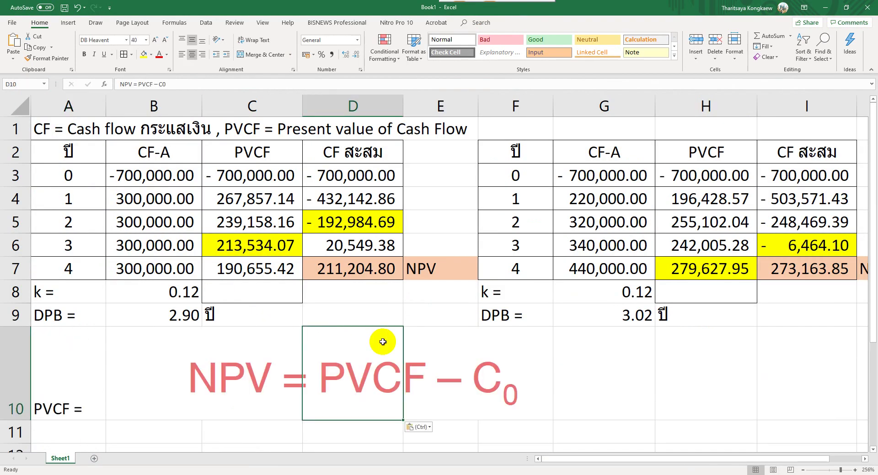
Step: Reduce the font size of B10:F10 to 9 and give the NPV formula text in D10 a yellow fill and bold type
{"action": "left_click", "coordinate": [193, 356]}
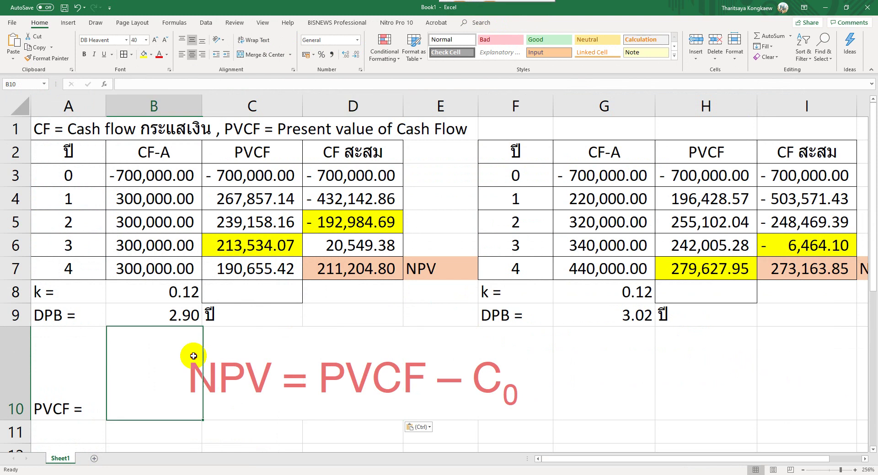
{"action": "left_click_drag", "start_coordinate": [194, 356], "coordinate": [506, 363]}
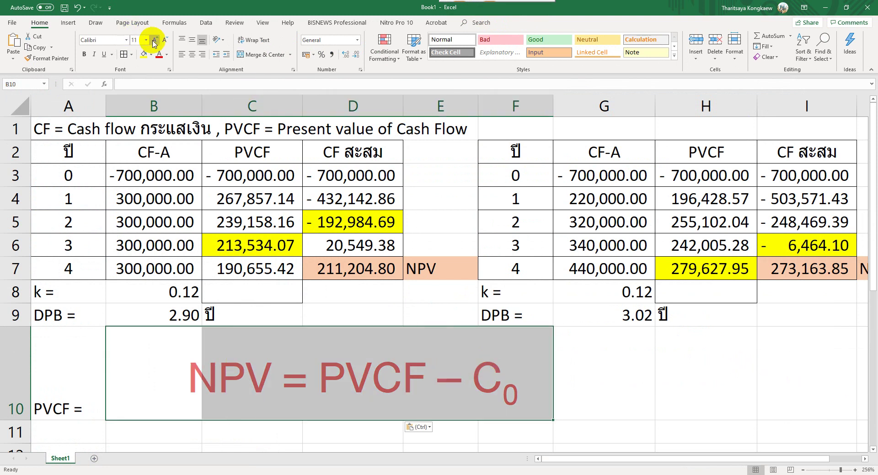
{"action": "left_click", "coordinate": [165, 40]}
{"action": "left_click", "coordinate": [166, 40]}
{"action": "left_click", "coordinate": [375, 367]}
{"action": "left_click", "coordinate": [338, 338]}
{"action": "left_click", "coordinate": [143, 54]}
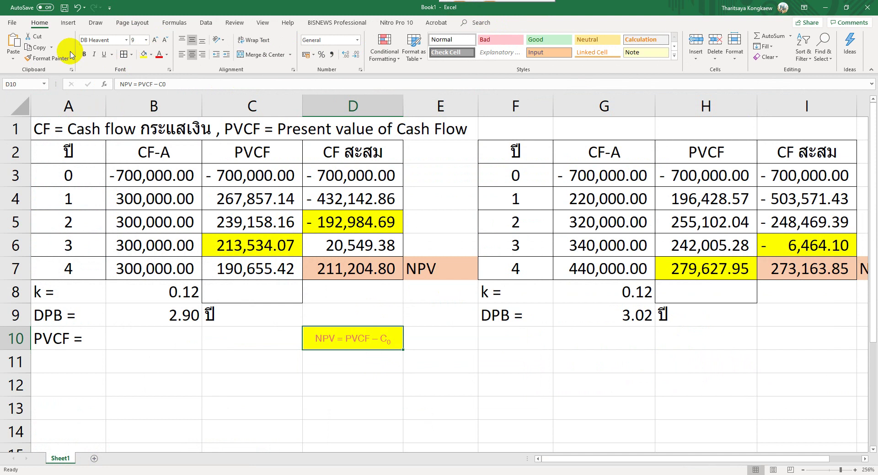
{"action": "left_click", "coordinate": [50, 58]}
{"action": "left_click", "coordinate": [175, 337]}
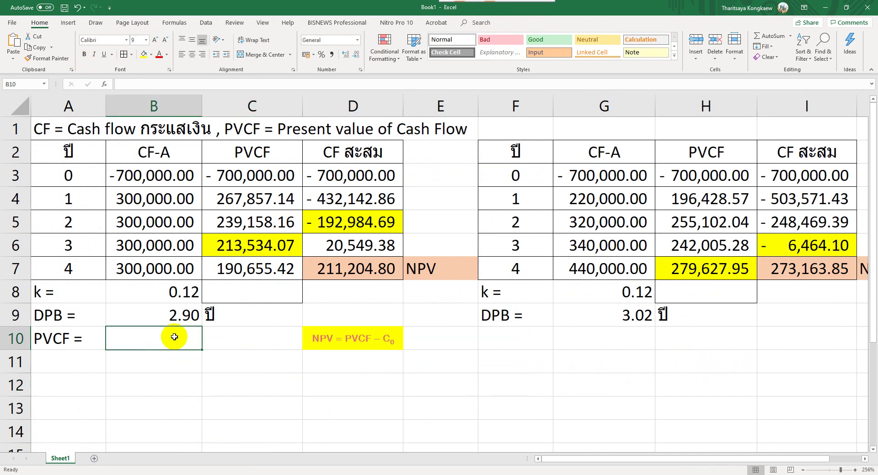
{"action": "left_click", "coordinate": [261, 291]}
{"action": "left_click", "coordinate": [260, 198]}
{"action": "left_click_drag", "start_coordinate": [259, 198], "coordinate": [268, 259]}
{"action": "left_click", "coordinate": [259, 175]}
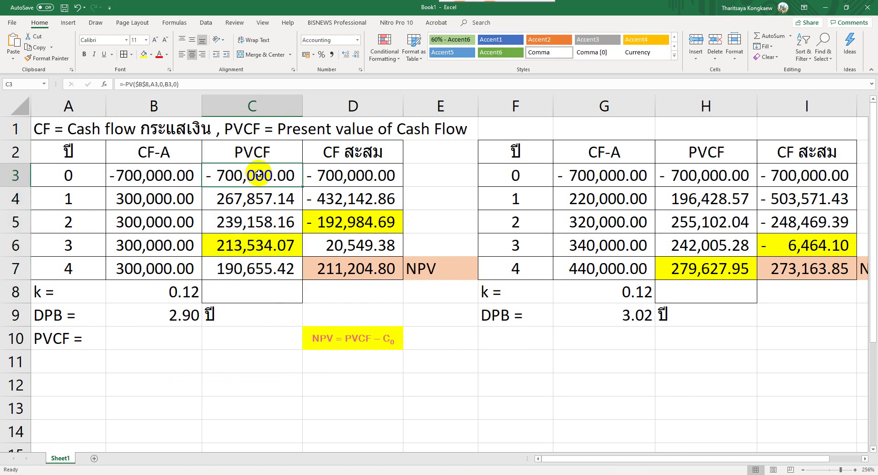
{"action": "left_click", "coordinate": [247, 294]}
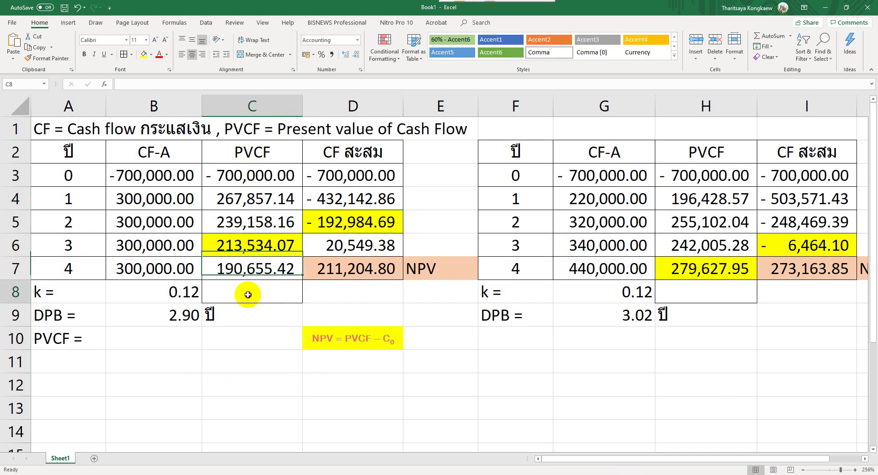
{"action": "type", "text": "=sum("}
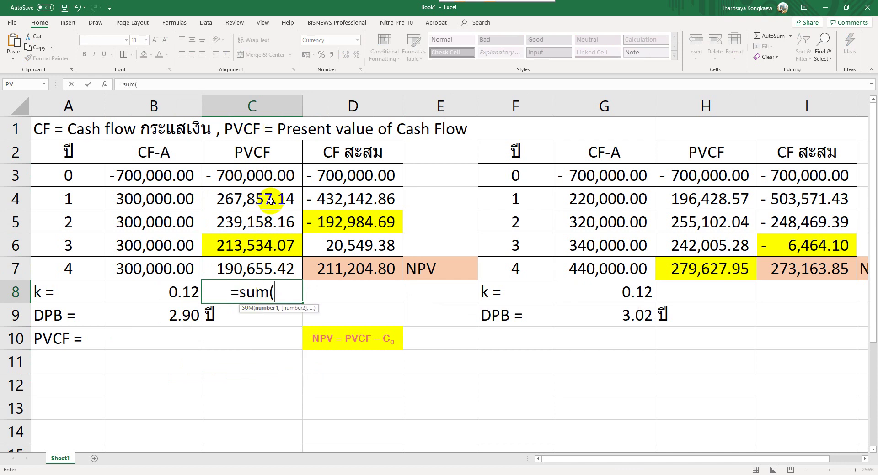
{"action": "left_click_drag", "start_coordinate": [271, 199], "coordinate": [271, 226]}
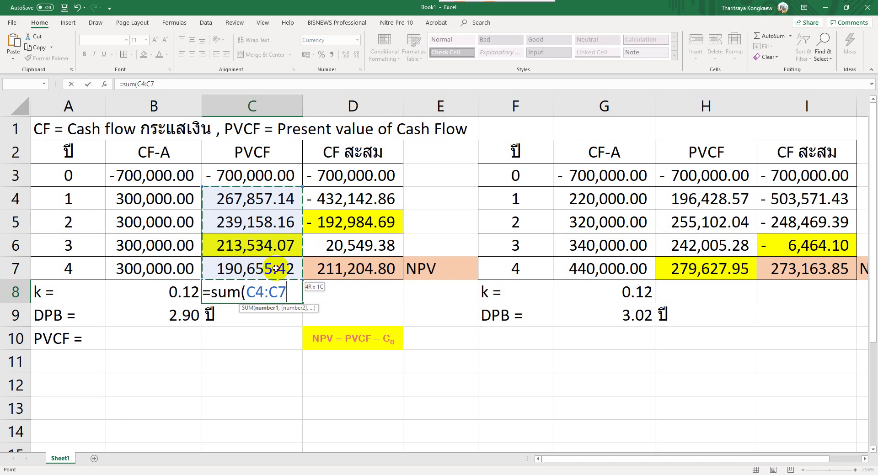
{"action": "left_click_drag", "start_coordinate": [275, 269], "coordinate": [275, 269]}
{"action": "key", "text": "BackSpace"}
{"action": "key", "text": "BackSpace"}
{"action": "key", "text": "BackSpace"}
{"action": "key", "text": "Escape"}
{"action": "left_click", "coordinate": [295, 361]}
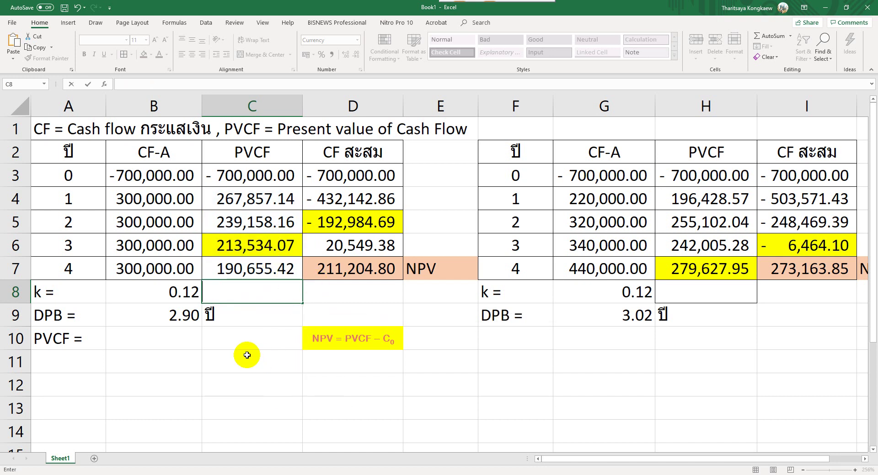
Step: Calculate project A's total PVCF in B10 with the formula =SUM(C4:C7)
{"action": "left_click", "coordinate": [172, 342]}
{"action": "type", "text": "="}
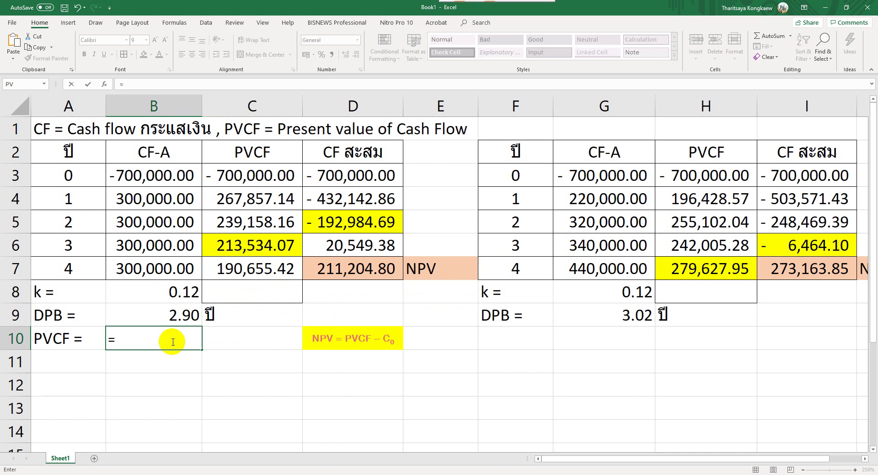
{"action": "type", "text": "pvcF"}
{"action": "key", "text": "BackSpace"}
{"action": "key", "text": "BackSpace"}
{"action": "key", "text": "BackSpace"}
{"action": "key", "text": "BackSpace"}
{"action": "key", "text": "BackSpace"}
{"action": "type", "text": "sum("}
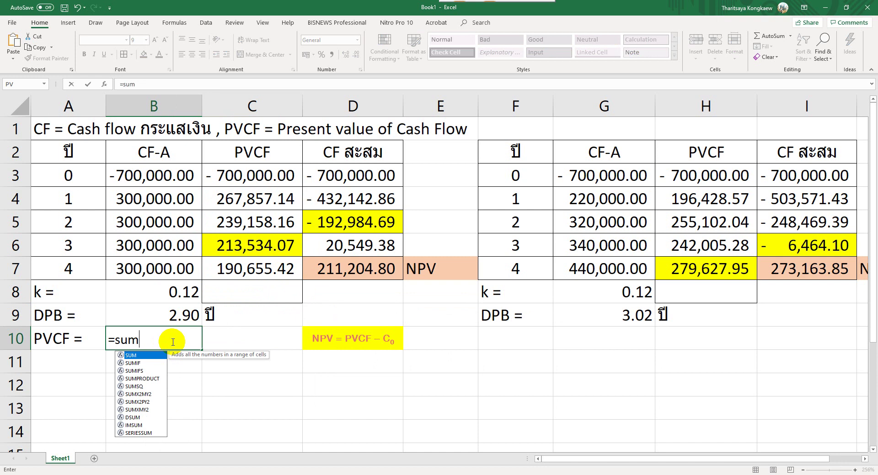
{"action": "left_click_drag", "start_coordinate": [263, 179], "coordinate": [271, 259]}
{"action": "left_click_drag", "start_coordinate": [265, 199], "coordinate": [260, 277]}
{"action": "key", "text": "Return"}
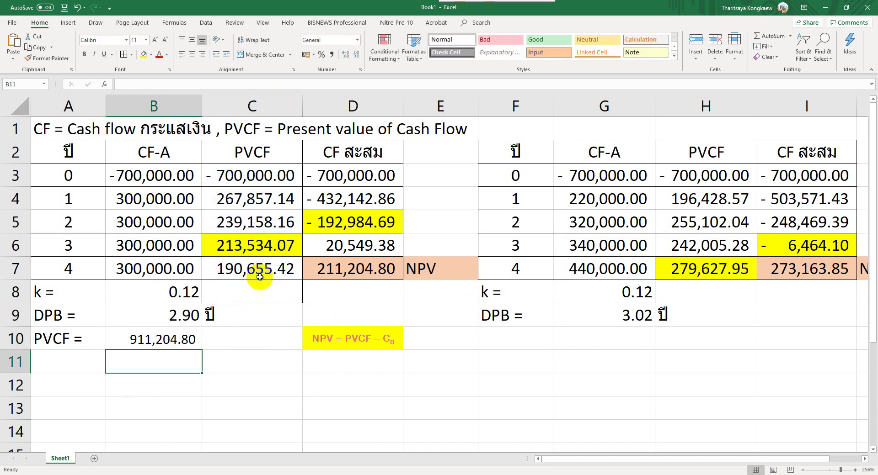
Step: Enter the unit "บาท" in C10 beside the PVCF total
{"action": "left_click", "coordinate": [252, 343]}
{"action": "type", "text": "[km"}
{"action": "key", "text": "BackSpace"}
{"action": "key", "text": "BackSpace"}
{"action": "key", "text": "BackSpace"}
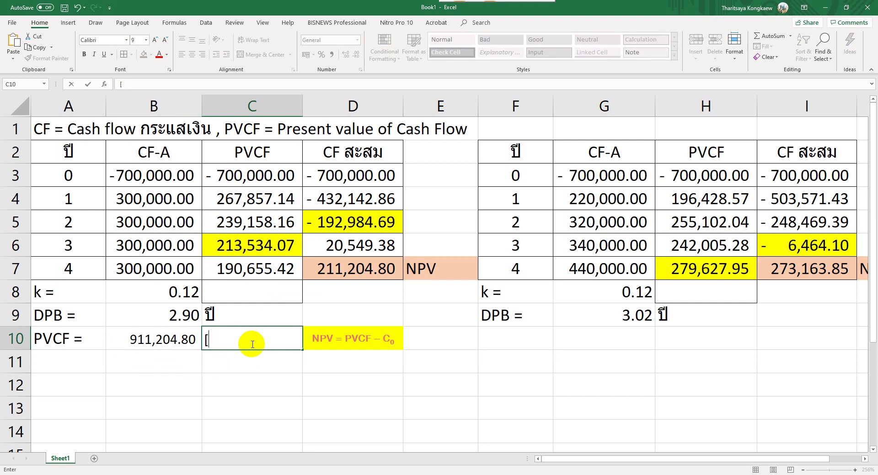
{"action": "type", "text": "บาท"}
{"action": "key", "text": "Return"}
Step: Enter the label "NPV =" in A11
{"action": "key", "text": "Left"}
{"action": "key", "text": "Left"}
{"action": "type", "text": "์ญฮ"}
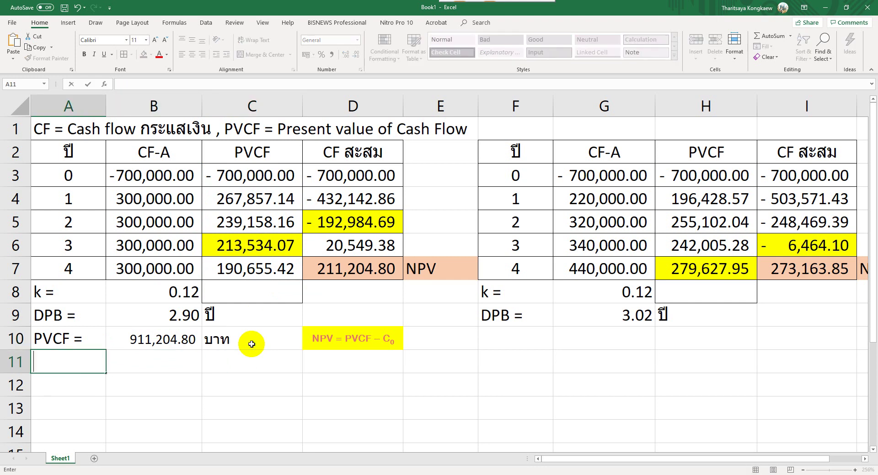
{"action": "key", "text": "BackSpace"}
{"action": "key", "text": "BackSpace"}
{"action": "key", "text": "BackSpace"}
{"action": "type", "text": "NPV ="}
{"action": "key", "text": "Tab"}
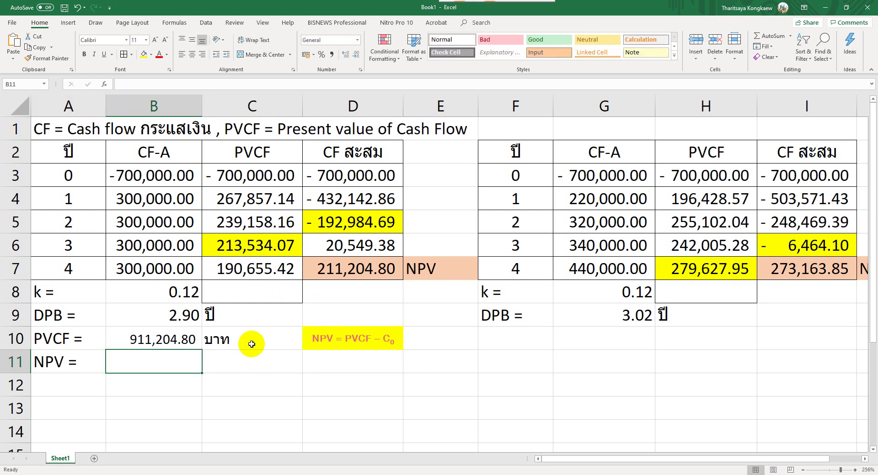
Step: Enter the formula =B10-C3 in B11 for project A's NPV
{"action": "type", "text": "="}
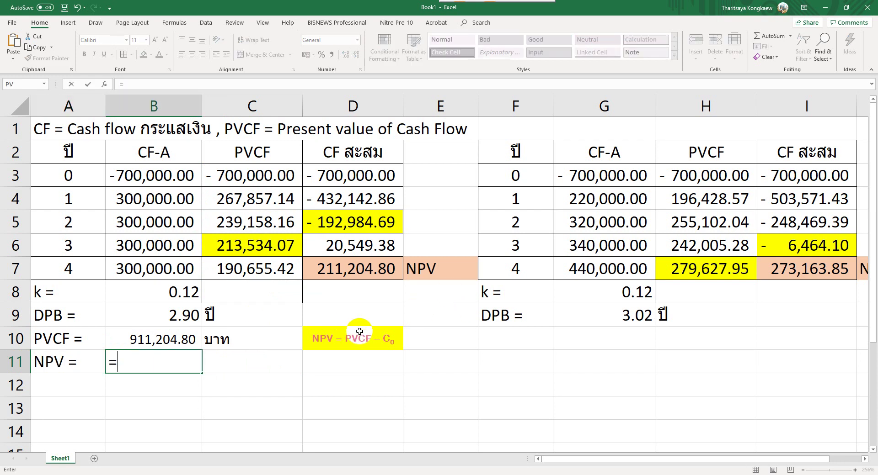
{"action": "left_click", "coordinate": [188, 339]}
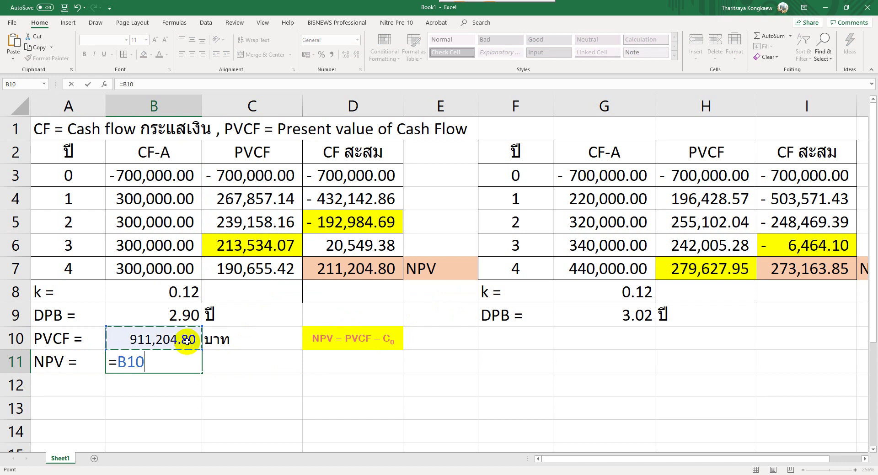
{"action": "type", "text": "-"}
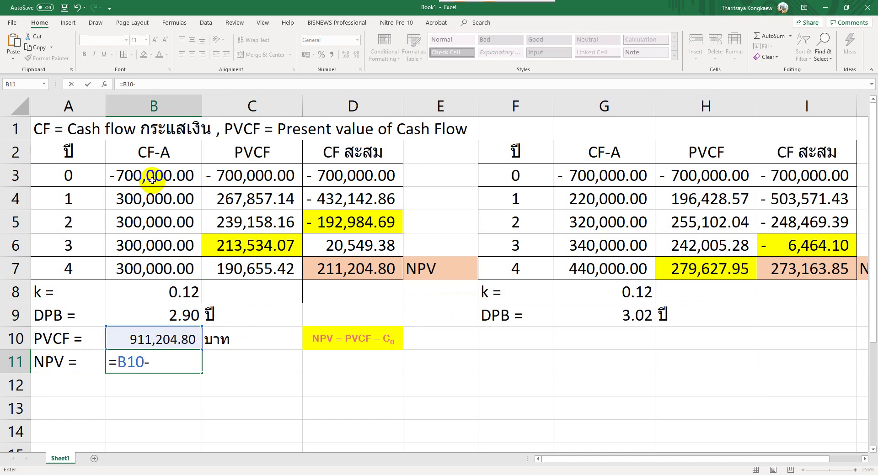
{"action": "left_click", "coordinate": [229, 177]}
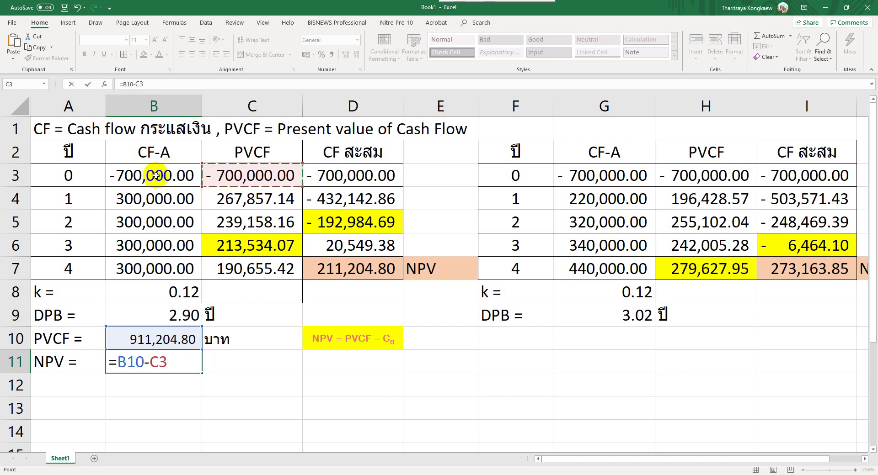
{"action": "key", "text": "Return"}
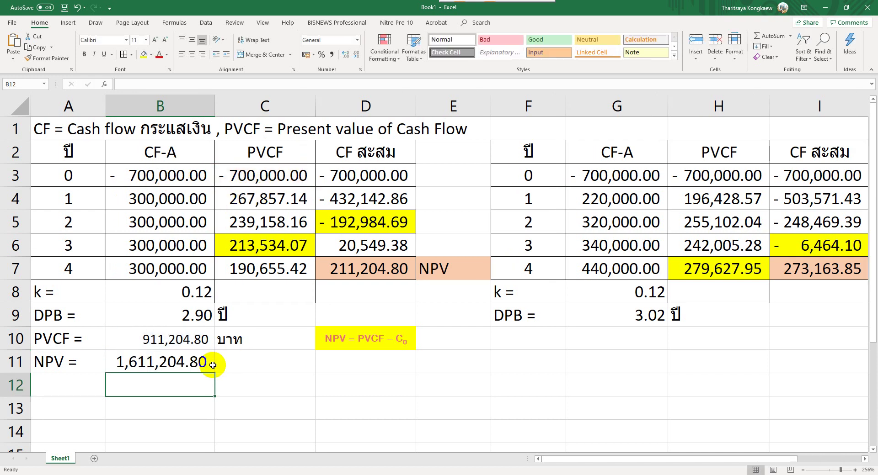
Step: Change the NPV formula in B11 to =B10+C3 and select C11 beside it
{"action": "key", "text": "Up"}
{"action": "left_click", "coordinate": [130, 84]}
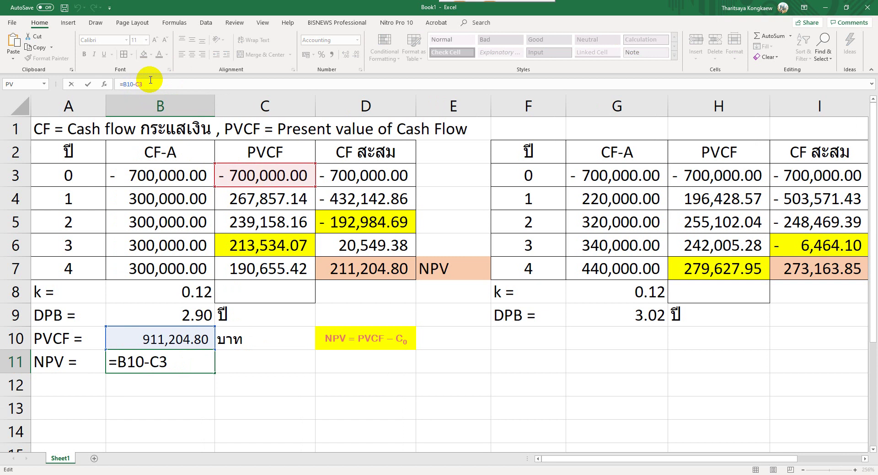
{"action": "key", "text": "BackSpace"}
{"action": "type", "text": "+"}
{"action": "key", "text": "Return"}
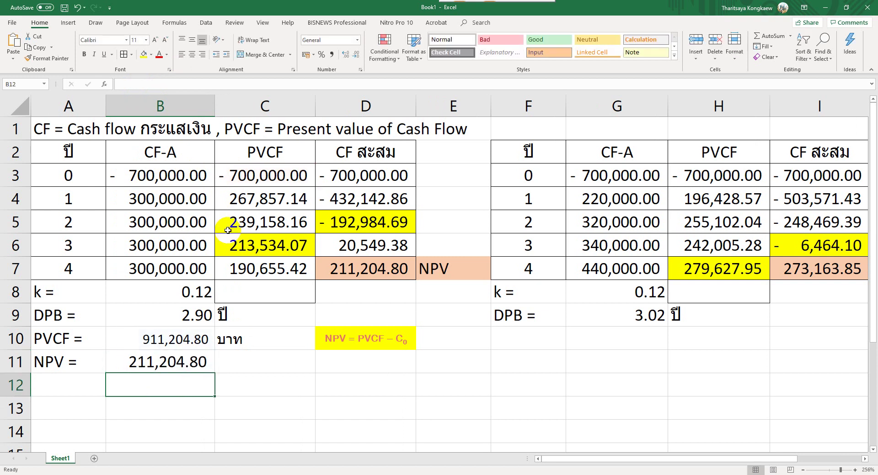
{"action": "left_click", "coordinate": [246, 362]}
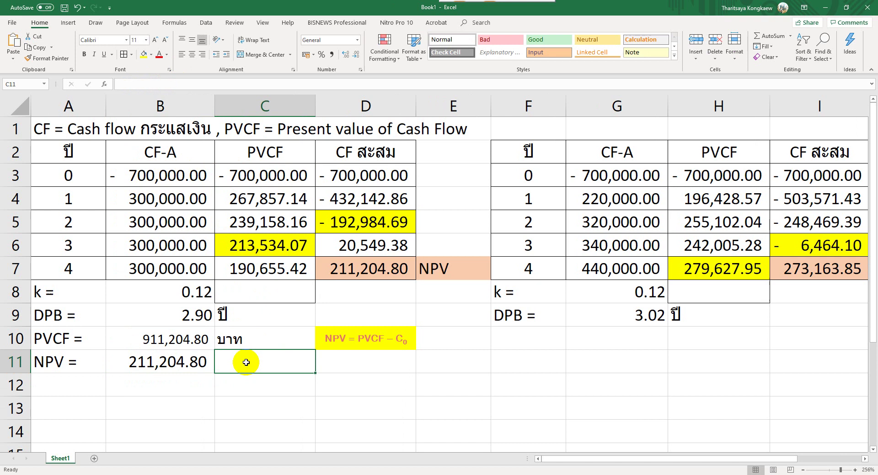
Step: Enter the unit "บาท" in C11 beside project A's NPV
{"action": "double_click", "coordinate": [246, 362]}
{"action": "type", "text": "[km"}
{"action": "key", "text": "BackSpace"}
{"action": "key", "text": "BackSpace"}
{"action": "key", "text": "BackSpace"}
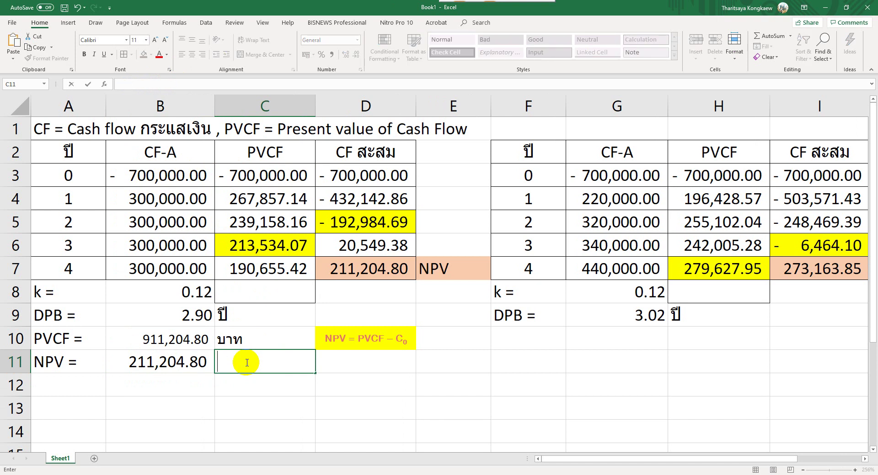
{"action": "type", "text": "บาท"}
{"action": "key", "text": "Return"}
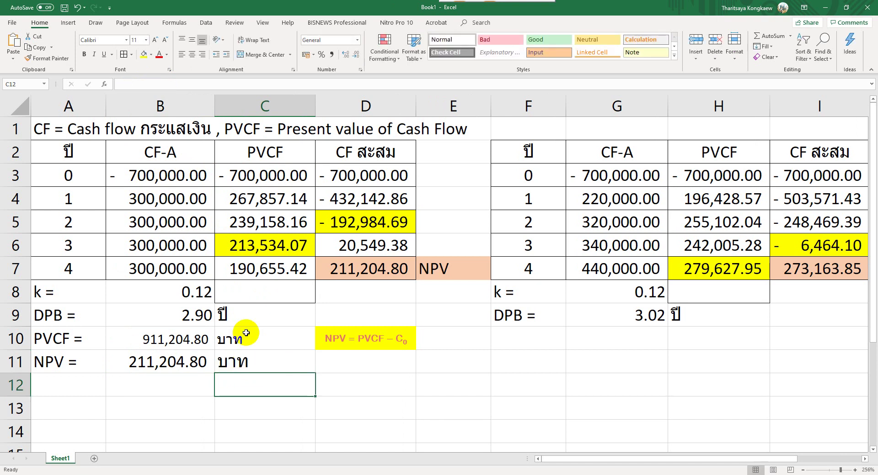
Step: Fill project A's final cumulative cash flow in D7 and its NPV in B11 with the standard orange colour
{"action": "left_click", "coordinate": [359, 270]}
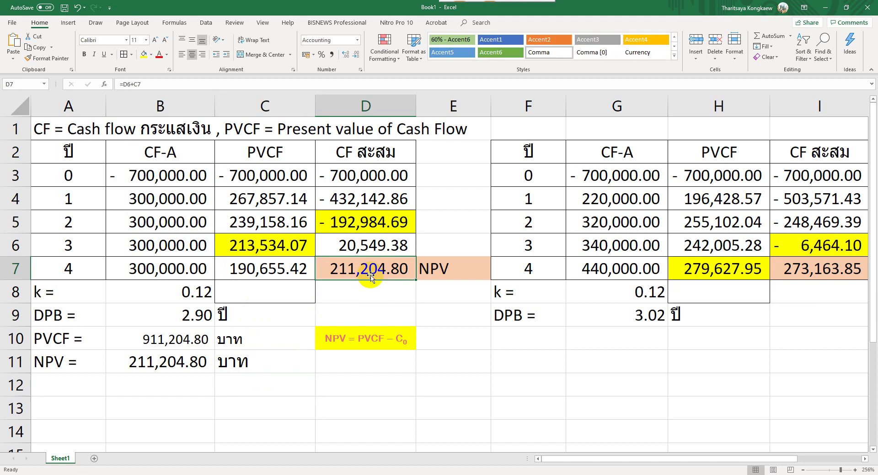
{"action": "left_click", "coordinate": [180, 363], "text": "ctrl"}
{"action": "left_click", "coordinate": [151, 55]}
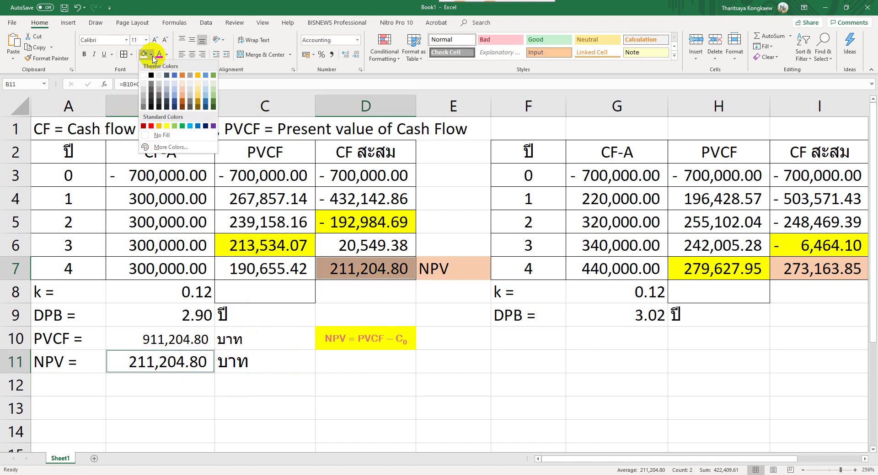
{"action": "left_click", "coordinate": [160, 127]}
{"action": "left_click", "coordinate": [352, 270]}
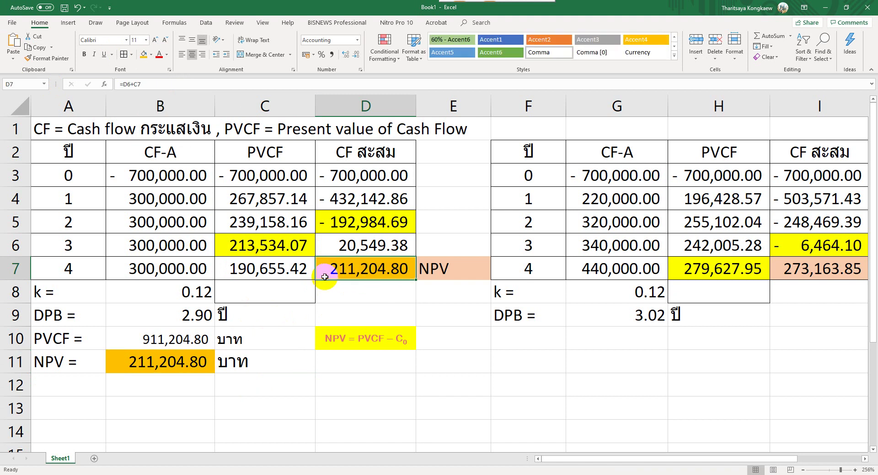
{"action": "left_click", "coordinate": [151, 368]}
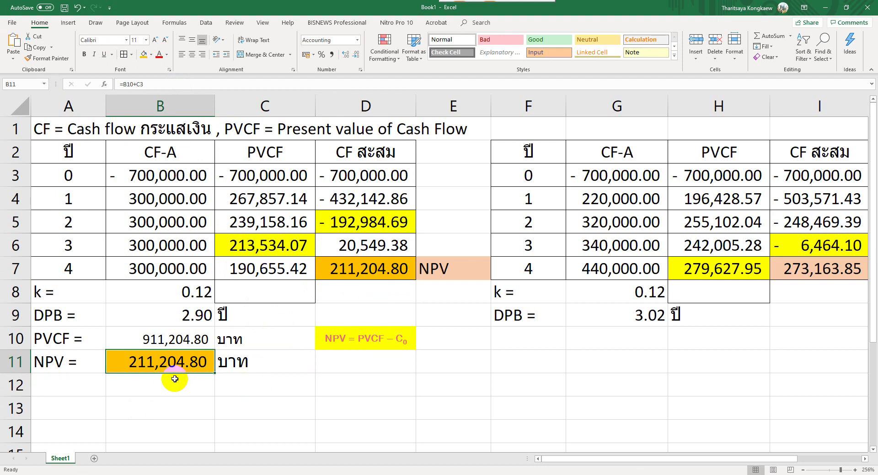
Step: Enter the formula =NPV(B8,B4:B7)+B3 in D11 and fill the cell with the same orange
{"action": "left_click", "coordinate": [343, 370]}
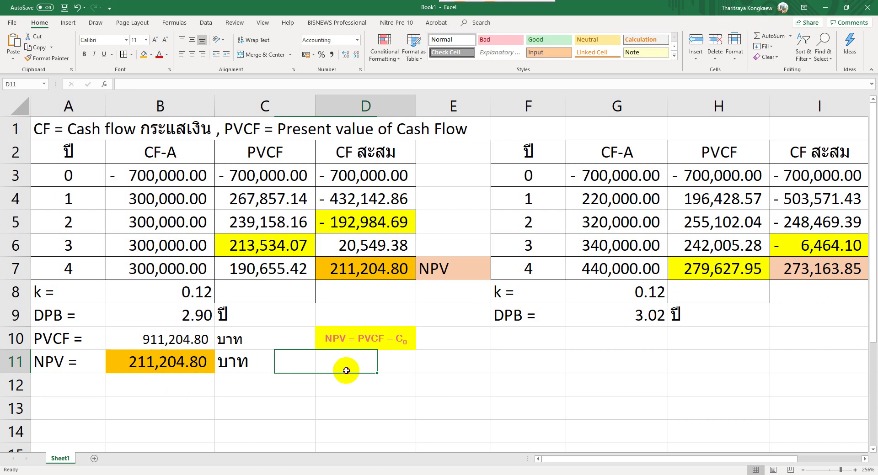
{"action": "type", "text": "ช"}
{"action": "key", "text": "BackSpace"}
{"action": "type", "text": "="}
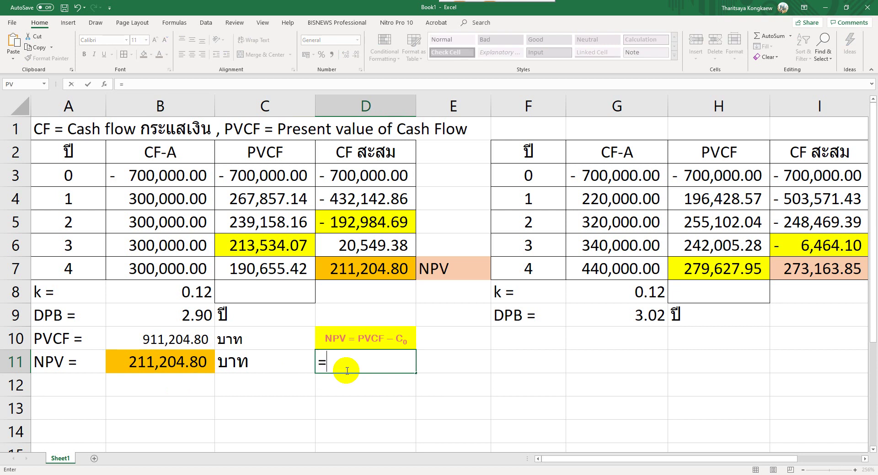
{"action": "type", "text": "np"}
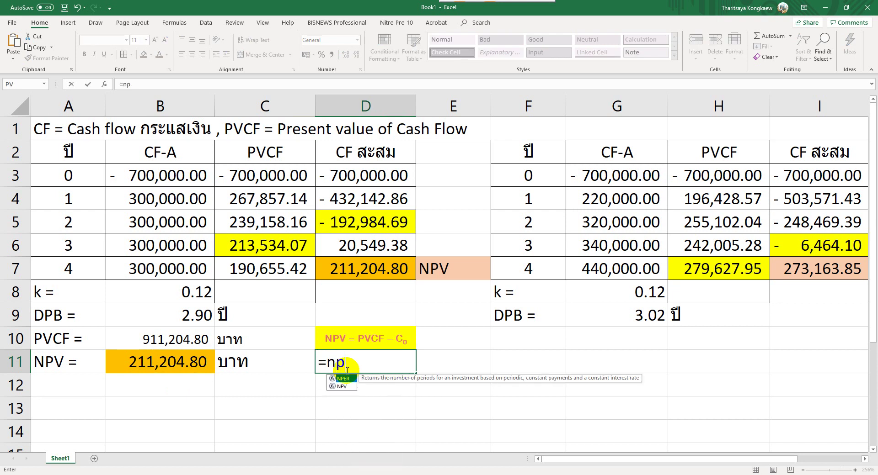
{"action": "type", "text": "v"}
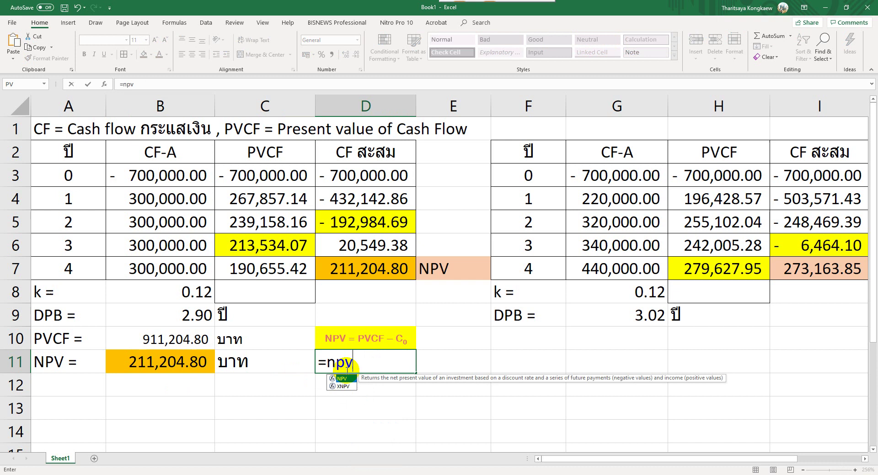
{"action": "type", "text": "("}
{"action": "left_click", "coordinate": [174, 293]}
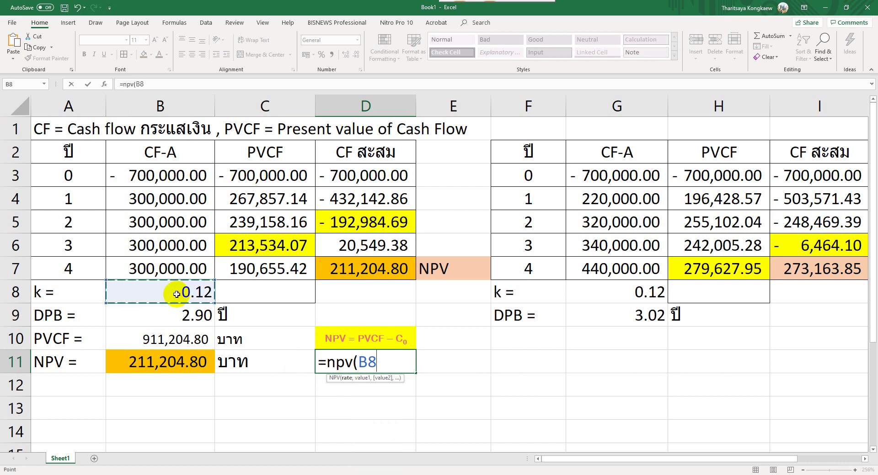
{"action": "type", "text": ","}
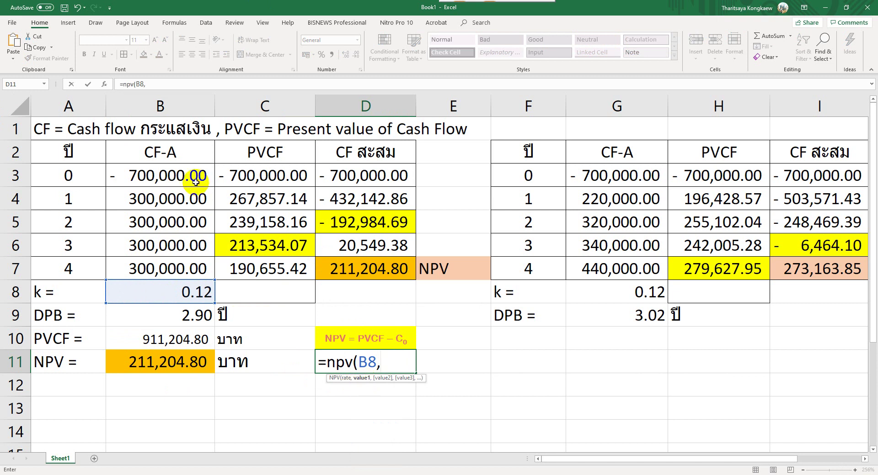
{"action": "left_click_drag", "start_coordinate": [188, 193], "coordinate": [192, 275]}
{"action": "type", "text": ")"}
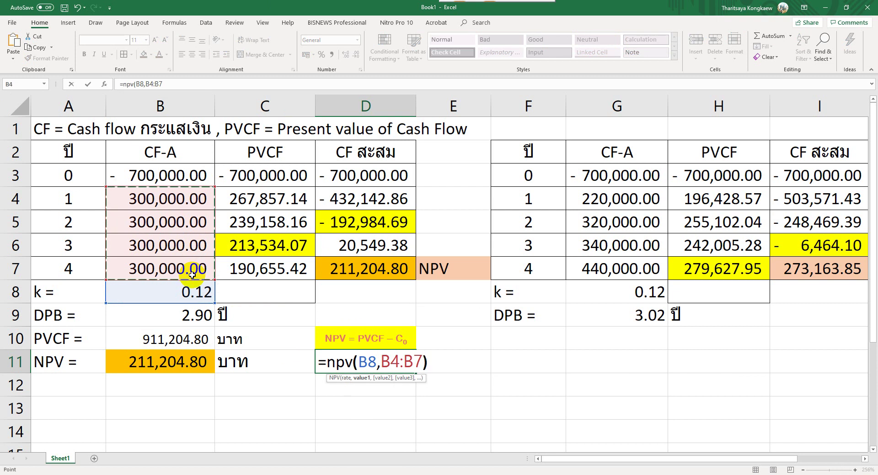
{"action": "type", "text": "+"}
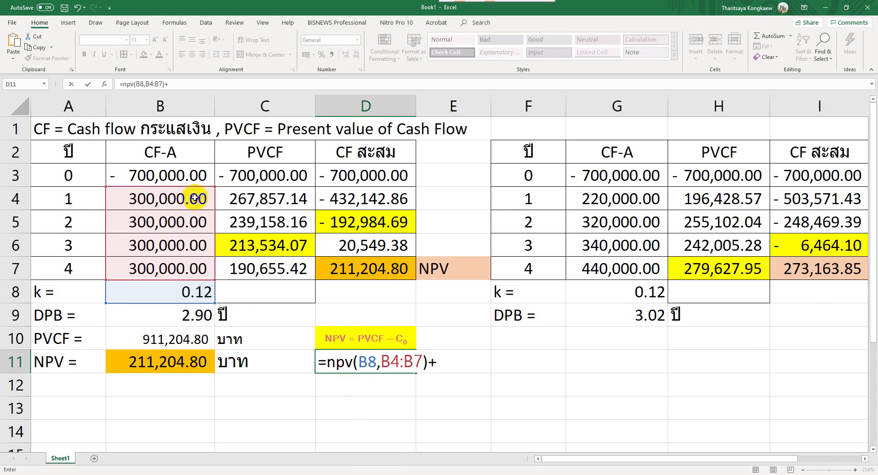
{"action": "left_click", "coordinate": [179, 175]}
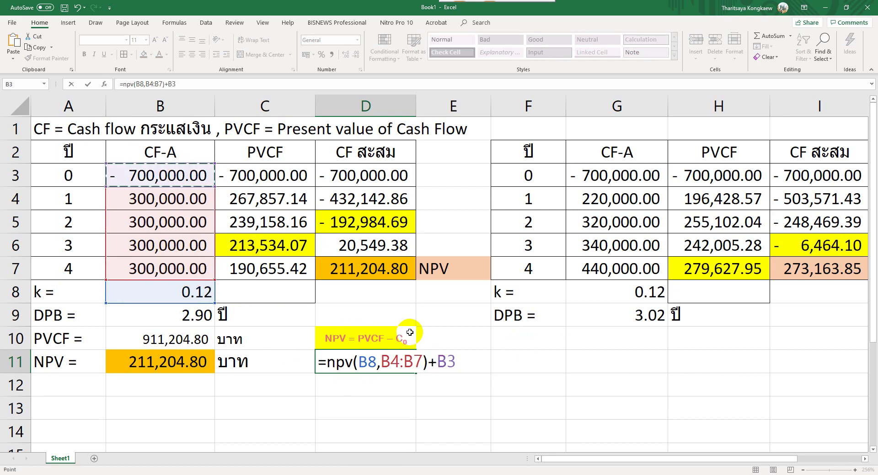
{"action": "key", "text": "Return"}
{"action": "left_click", "coordinate": [393, 361]}
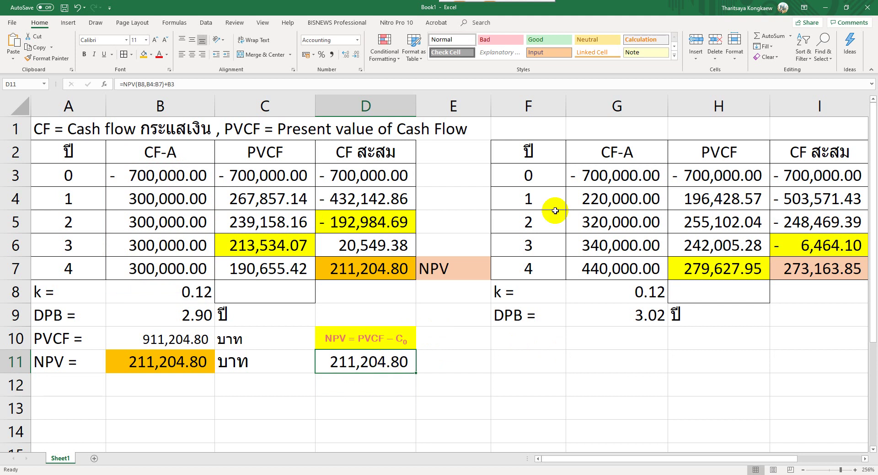
{"action": "left_click", "coordinate": [144, 54]}
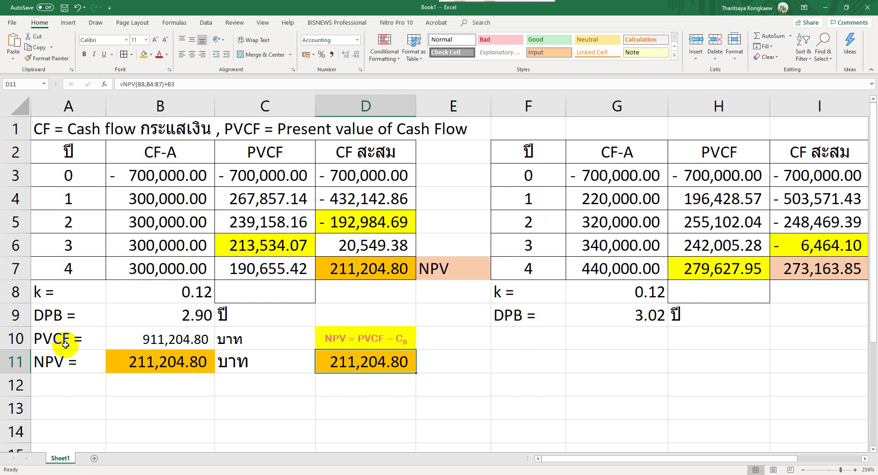
Step: Copy project A's PVCF and NPV rows A10:D11 to project B's table starting at F10
{"action": "left_click_drag", "start_coordinate": [36, 338], "coordinate": [197, 362]}
{"action": "left_click_drag", "start_coordinate": [341, 371], "coordinate": [344, 376]}
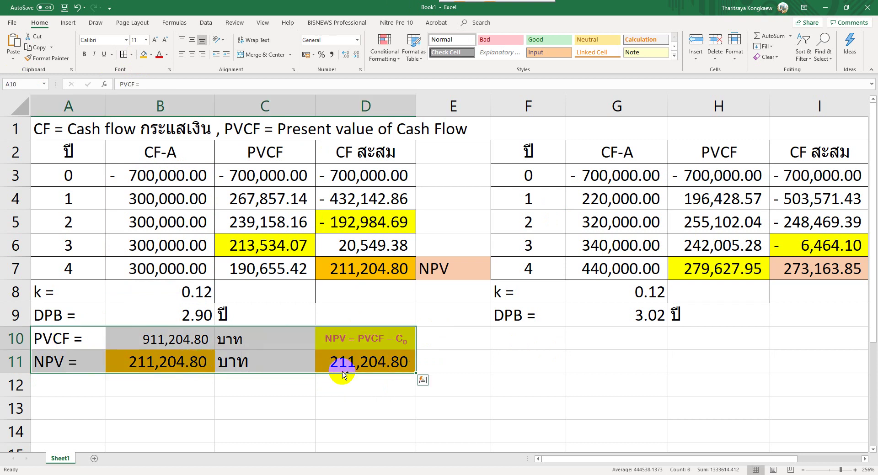
{"action": "key", "text": "ctrl+c"}
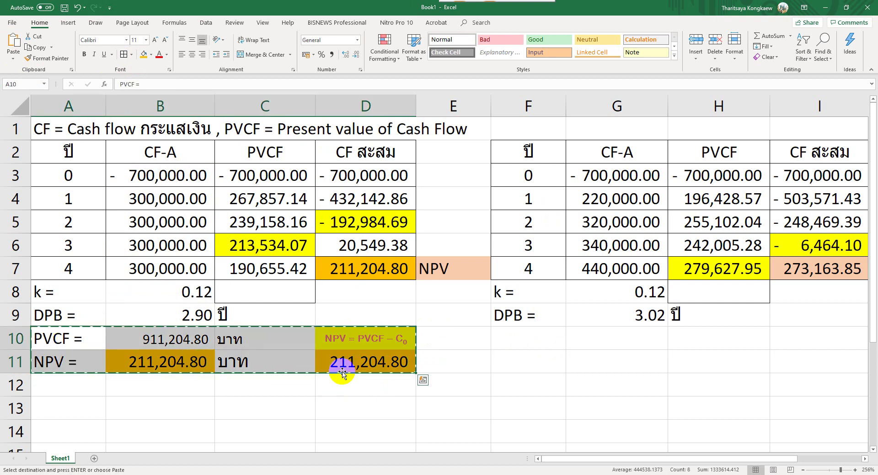
{"action": "left_click", "coordinate": [519, 337]}
{"action": "key", "text": "ctrl+v"}
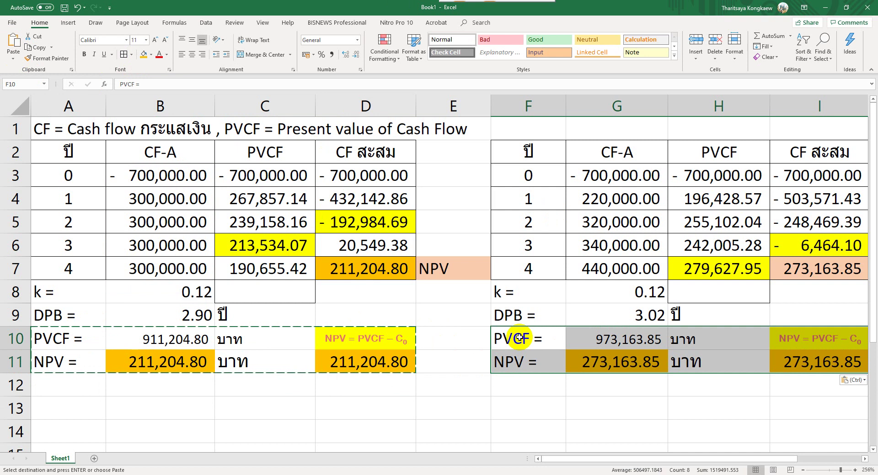
Step: Change the cash flow header in G2 of the second table to CF-B
{"action": "left_click", "coordinate": [863, 459]}
{"action": "left_click", "coordinate": [519, 342]}
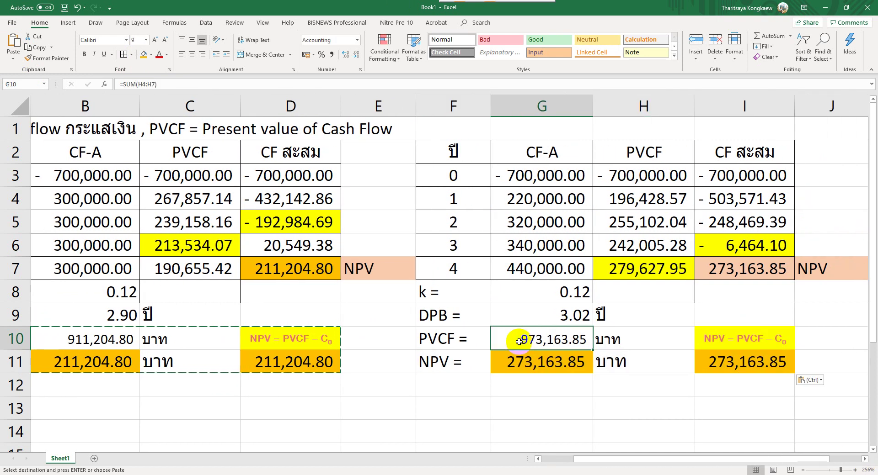
{"action": "left_click", "coordinate": [541, 152]}
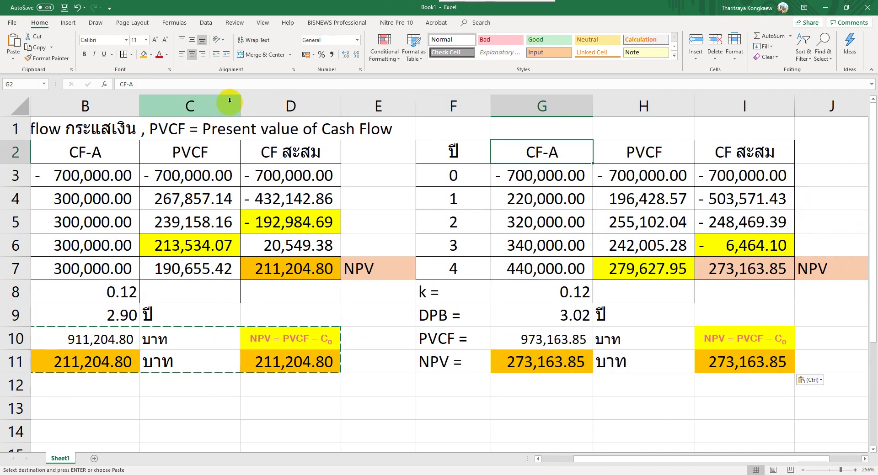
{"action": "left_click", "coordinate": [210, 84]}
{"action": "key", "text": "BackSpace"}
{"action": "type", "text": "B"}
{"action": "key", "text": "Return"}
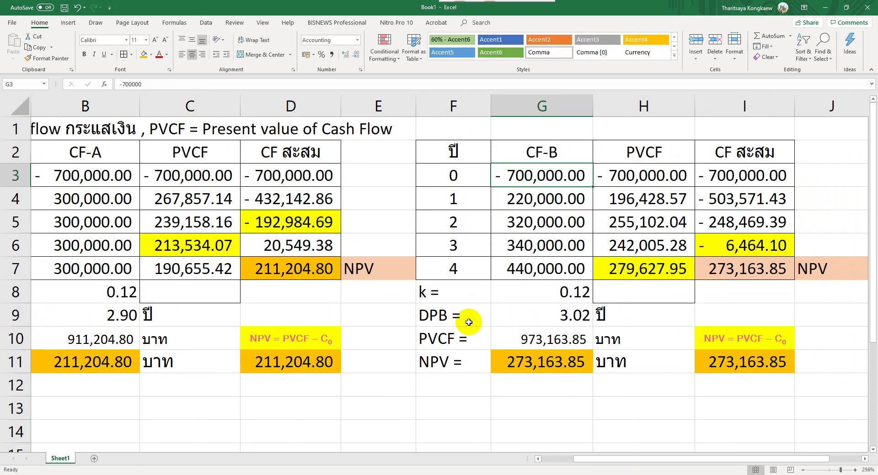
Step: Check the PVCF and NPV formulas in G10 and G11 against the NPV calculation on slide 12 in PowerPoint
{"action": "left_click", "coordinate": [508, 340]}
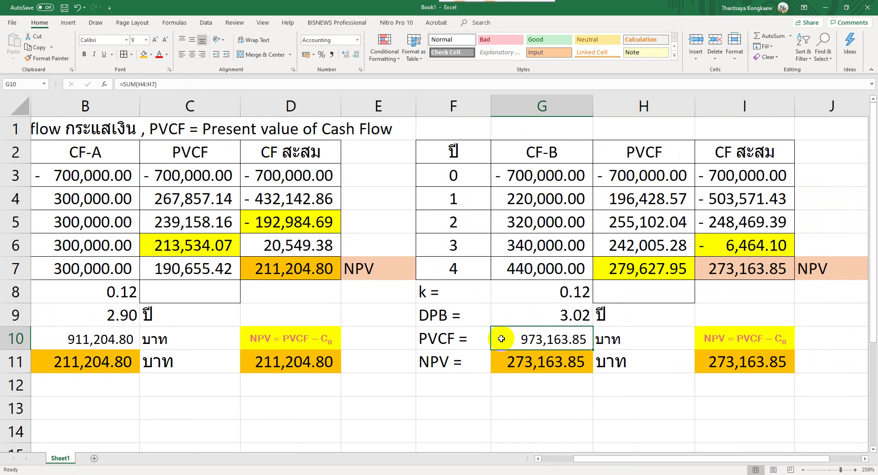
{"action": "left_click", "coordinate": [505, 360]}
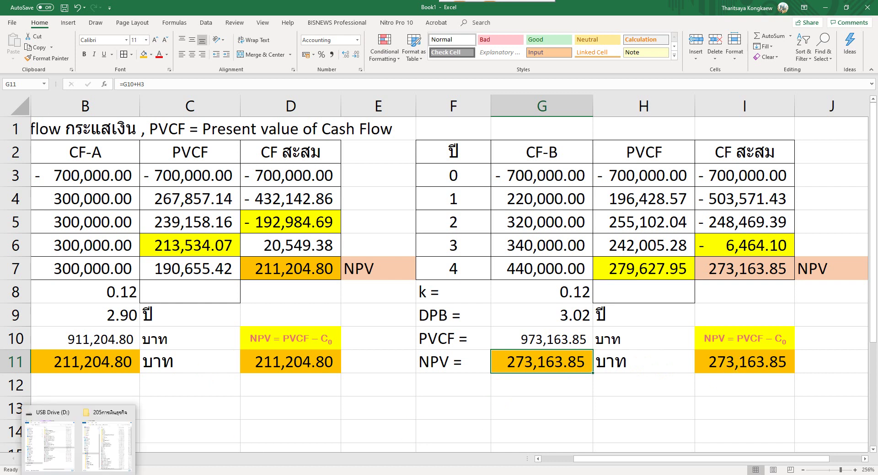
{"action": "left_click", "coordinate": [201, 436]}
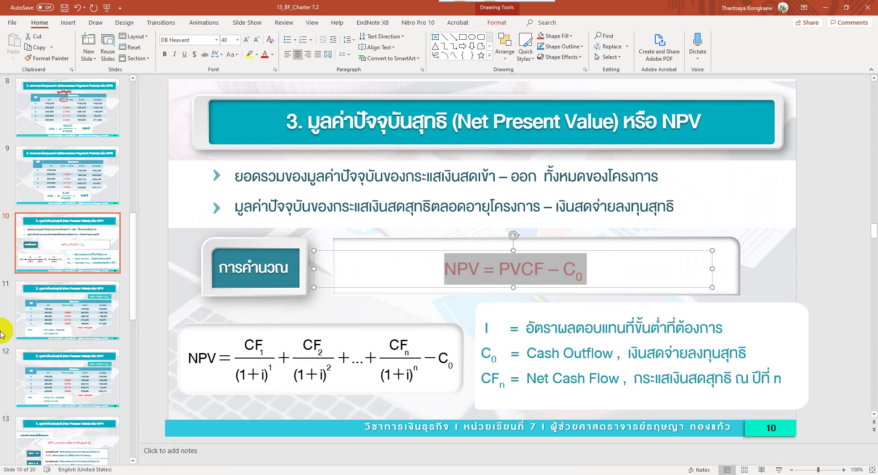
{"action": "left_click", "coordinate": [74, 386]}
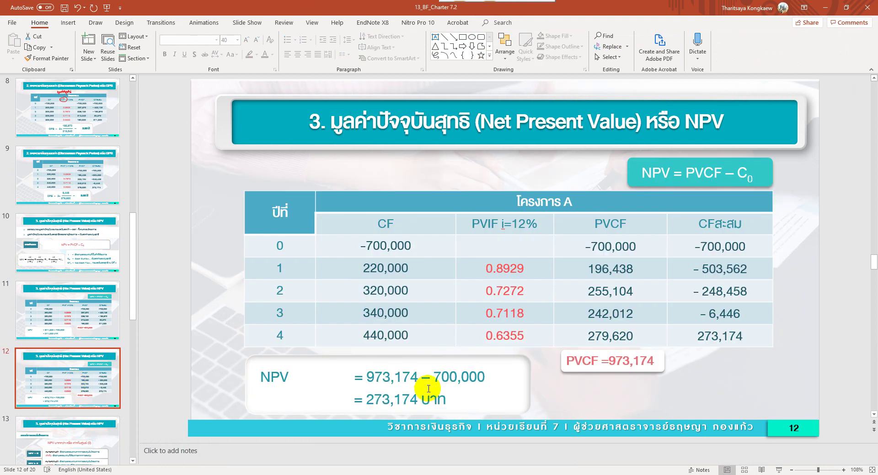
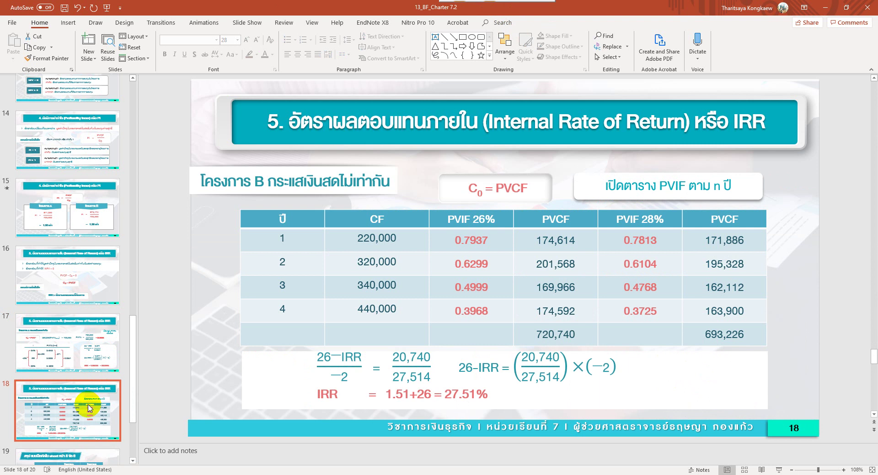
Step: Review the IRR calculations for projects A and B on slides 17 and 18
{"action": "left_click", "coordinate": [83, 308]}
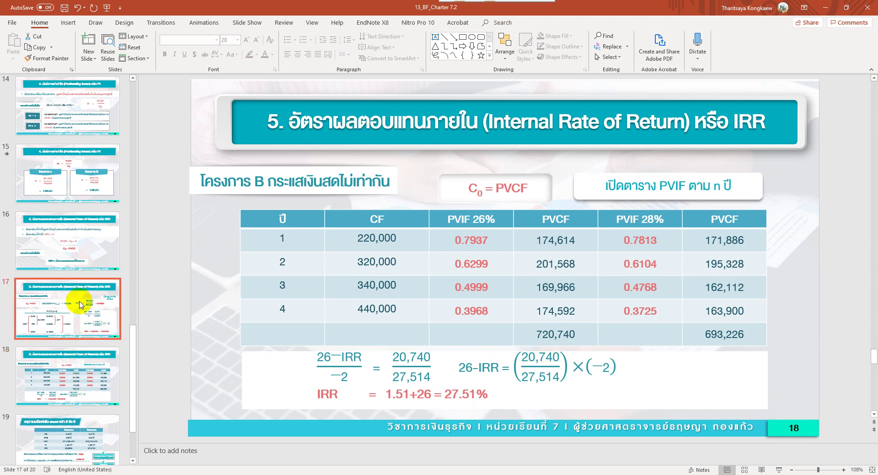
{"action": "left_click", "coordinate": [74, 371]}
{"action": "left_click", "coordinate": [69, 335]}
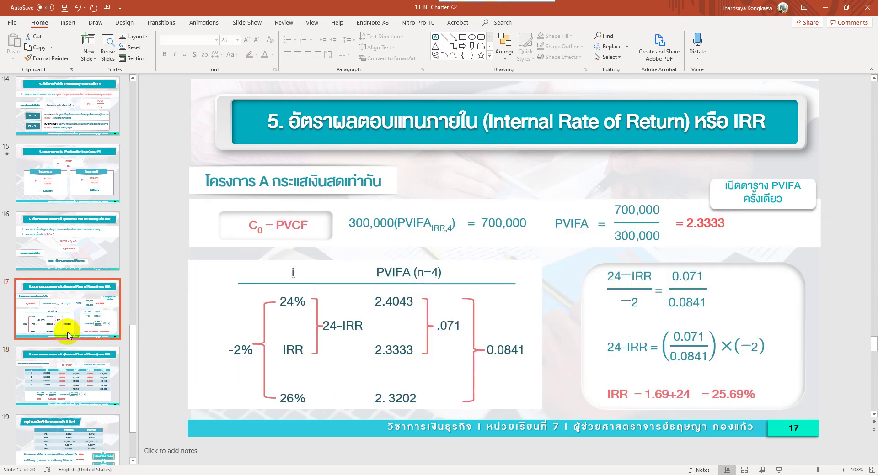
{"action": "left_click", "coordinate": [63, 379]}
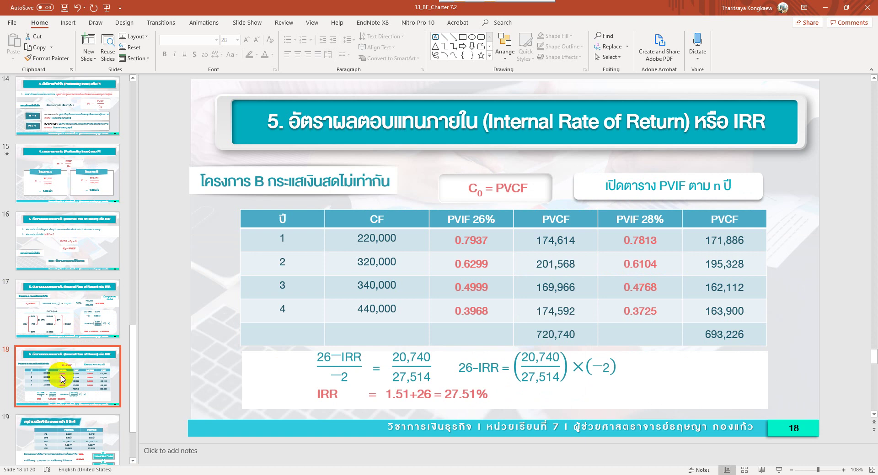
Step: Switch back to the Excel workbook and enter the label "IRR =" in A13
{"action": "mouse_move", "coordinate": [169, 468]}
{"action": "left_click", "coordinate": [201, 454]}
{"action": "left_click", "coordinate": [68, 411]}
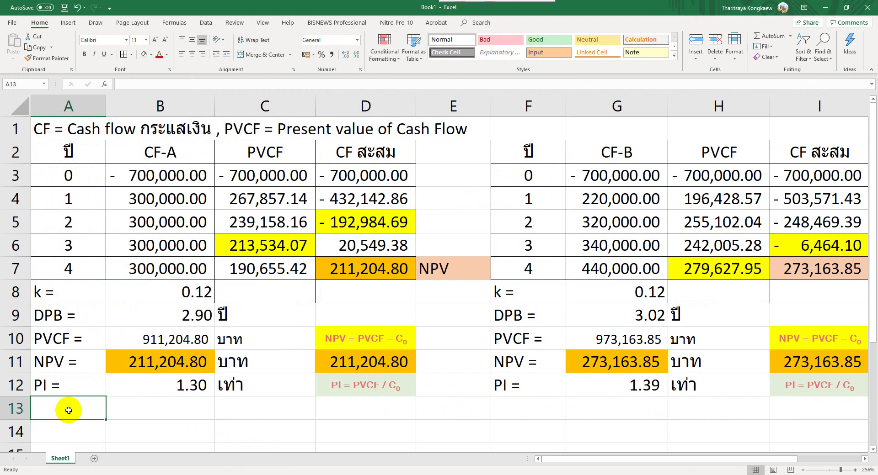
{"action": "type", "text": "เท่"}
{"action": "key", "text": "BackSpace"}
{"action": "key", "text": "BackSpace"}
{"action": "key", "text": "BackSpace"}
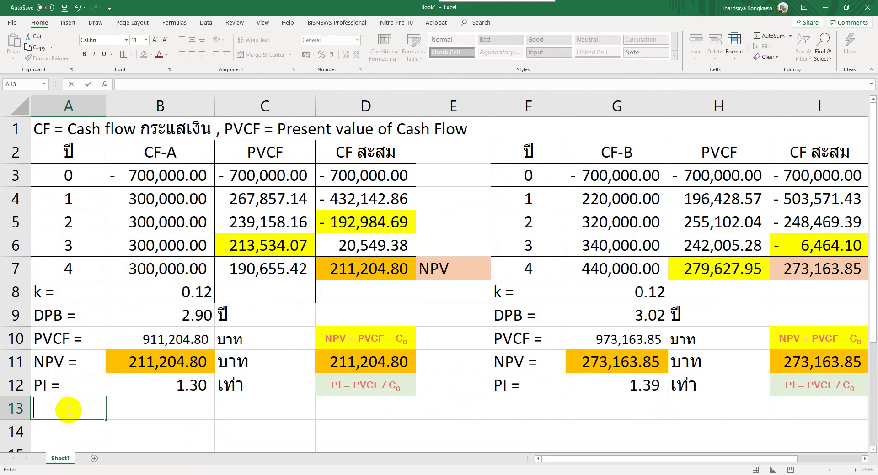
{"action": "type", "text": "IRR ="}
{"action": "key", "text": "Tab"}
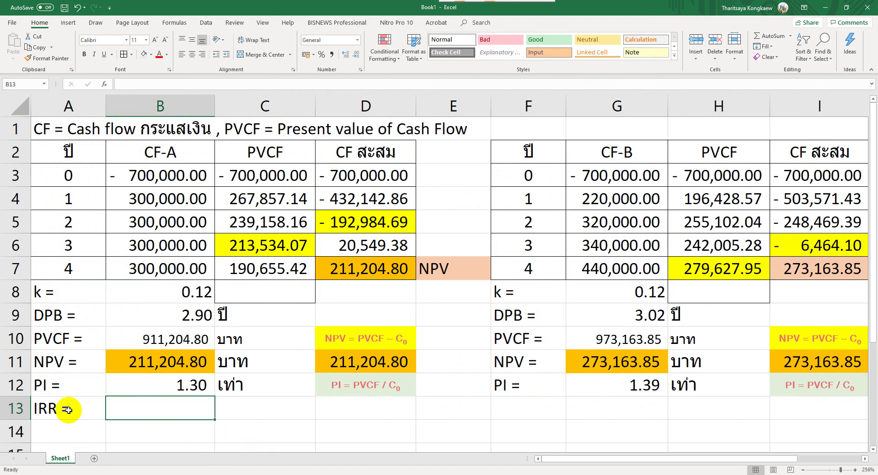
Step: Calculate project A's IRR in B13 with the formula =IRR(B3:B7)
{"action": "type", "text": "=irr"}
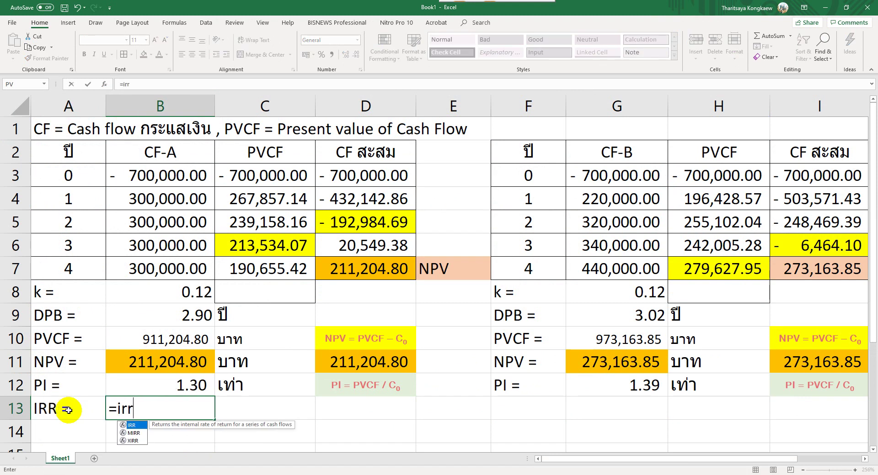
{"action": "type", "text": "("}
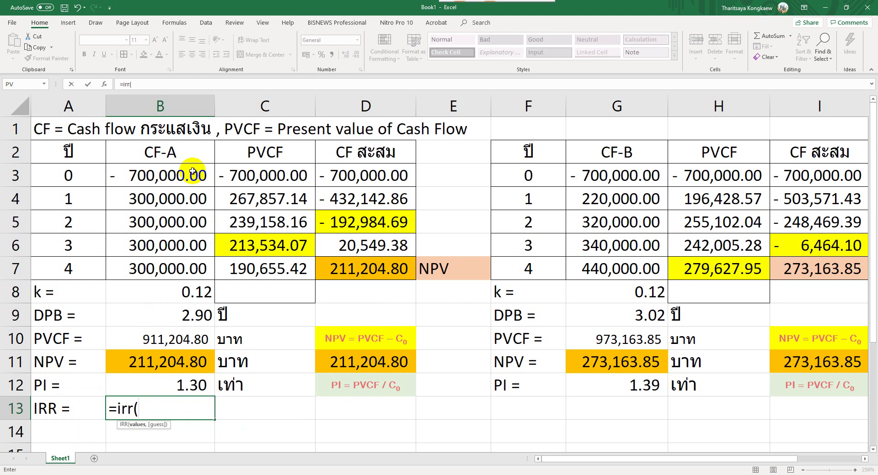
{"action": "left_click_drag", "start_coordinate": [192, 173], "coordinate": [200, 266]}
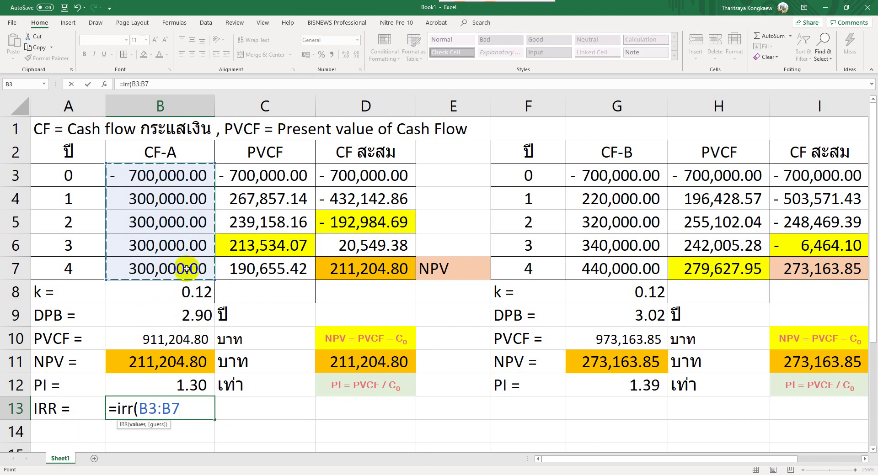
{"action": "key", "text": "Return"}
{"action": "left_click", "coordinate": [202, 408]}
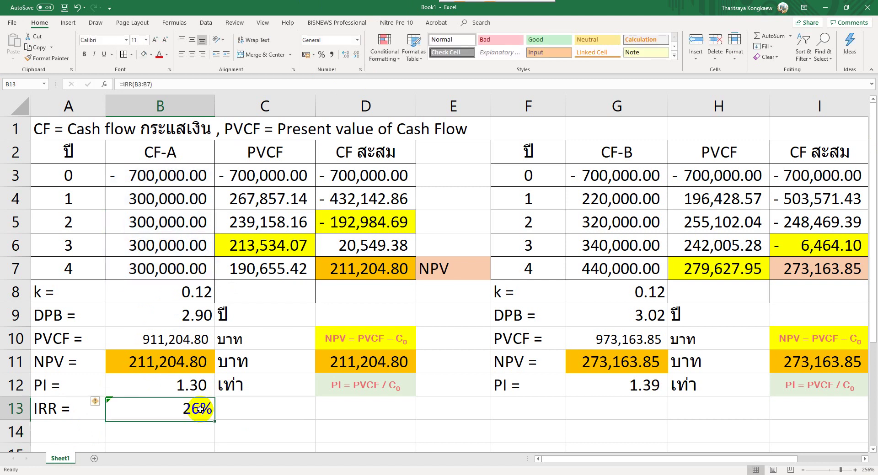
Step: Show the IRR percentage in B13 with two decimal places
{"action": "left_click", "coordinate": [345, 54]}
{"action": "left_click", "coordinate": [345, 55]}
{"action": "left_click", "coordinate": [265, 423]}
{"action": "left_click", "coordinate": [187, 410]}
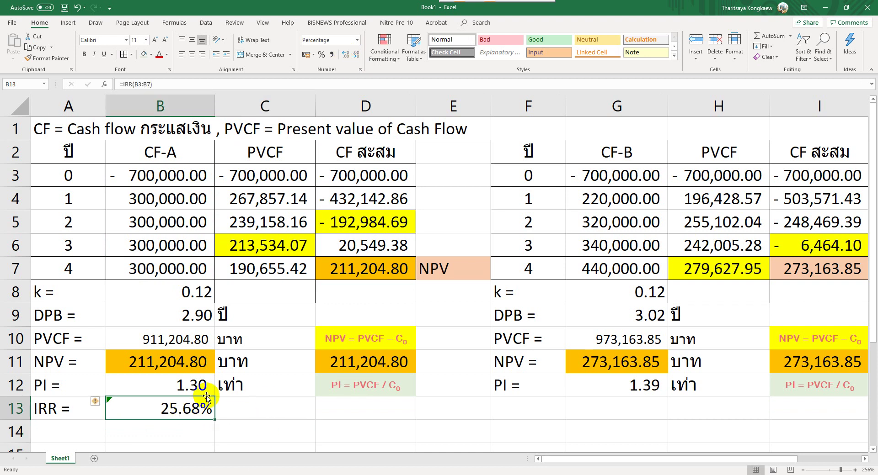
Step: Copy the IRR label and formula from A13:B13 to F13:G13 for project B and check the pasted formula's range
{"action": "left_click_drag", "start_coordinate": [92, 410], "coordinate": [164, 409]}
{"action": "key", "text": "ctrl+c"}
{"action": "left_click", "coordinate": [523, 412]}
{"action": "key", "text": "ctrl+v"}
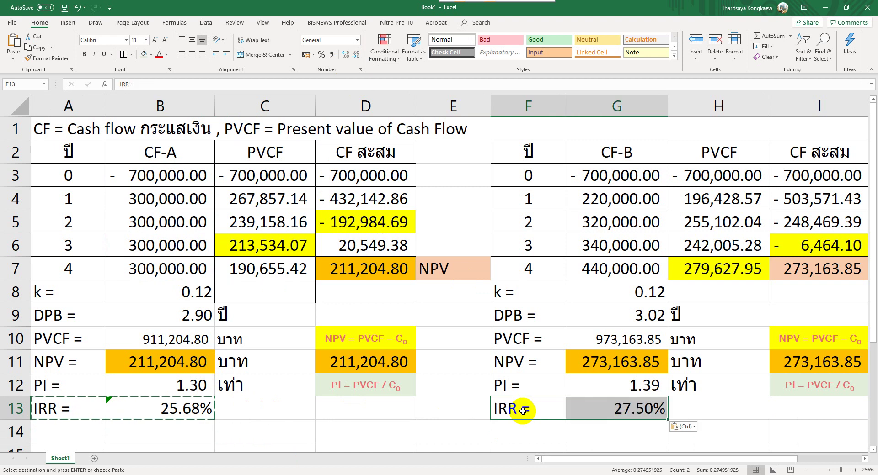
{"action": "left_click", "coordinate": [594, 411]}
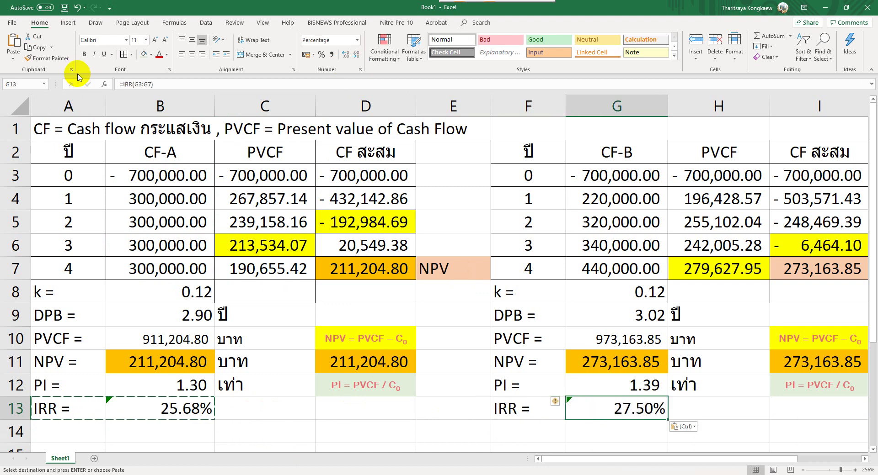
{"action": "left_click", "coordinate": [151, 84]}
{"action": "key", "text": "Return"}
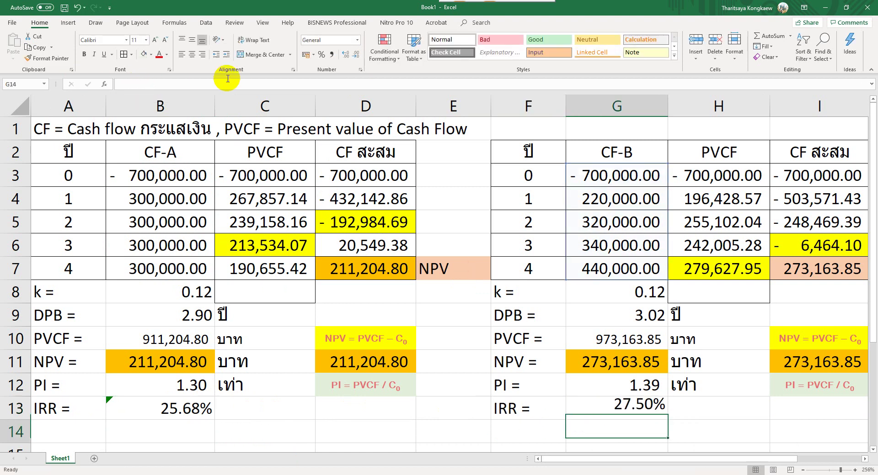
{"action": "key", "text": "ctrl+s"}
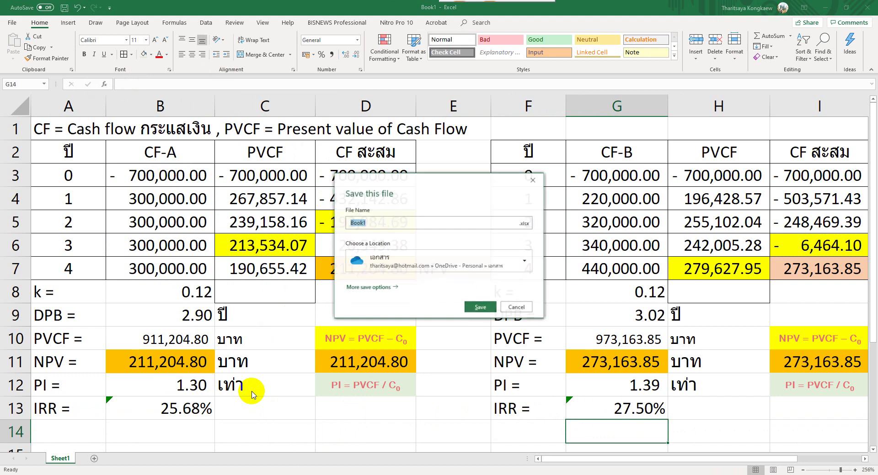
{"action": "key", "text": "Escape"}
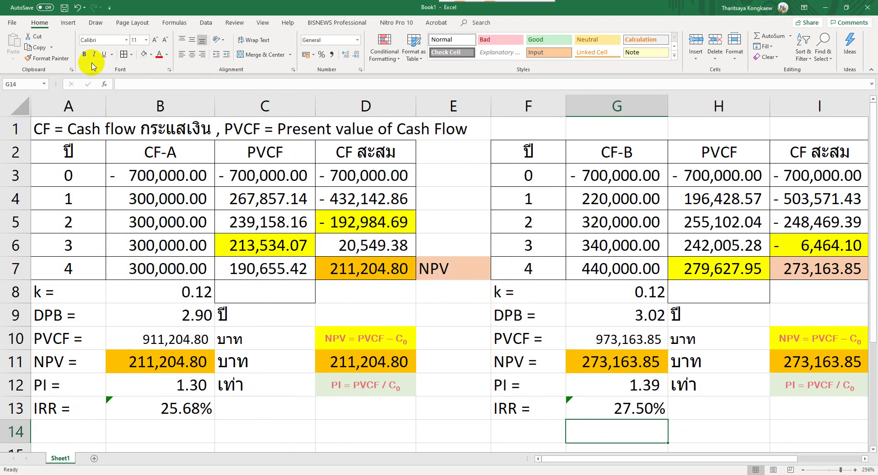
{"action": "left_click", "coordinate": [65, 7]}
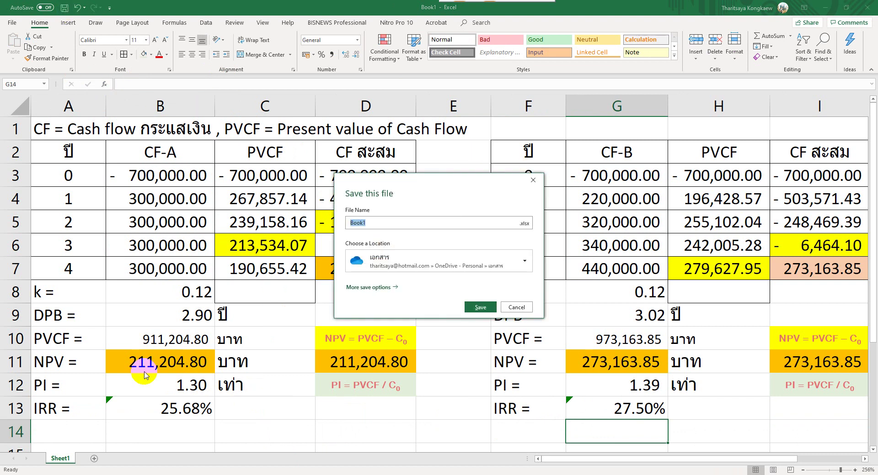
{"action": "left_click", "coordinate": [533, 180]}
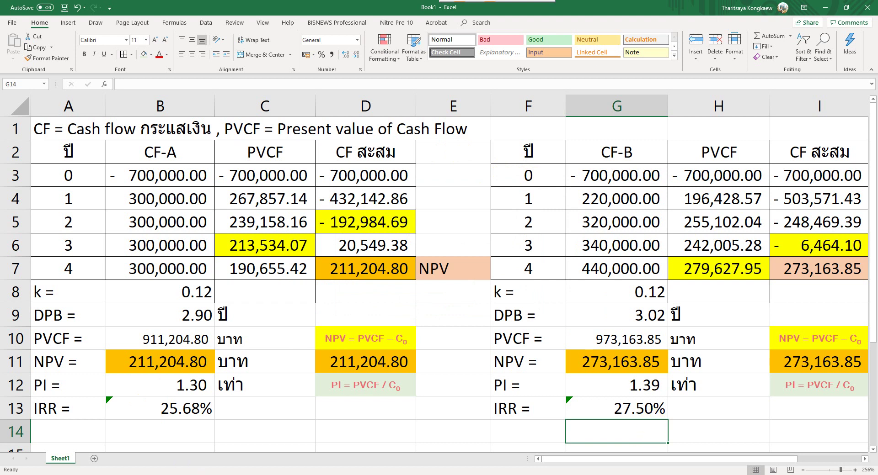
Step: Switch to the PowerPoint presentation and review project A's IRR result, PVIFA table and equation on slide 17
{"action": "mouse_move", "coordinate": [189, 474]}
{"action": "left_click", "coordinate": [190, 441]}
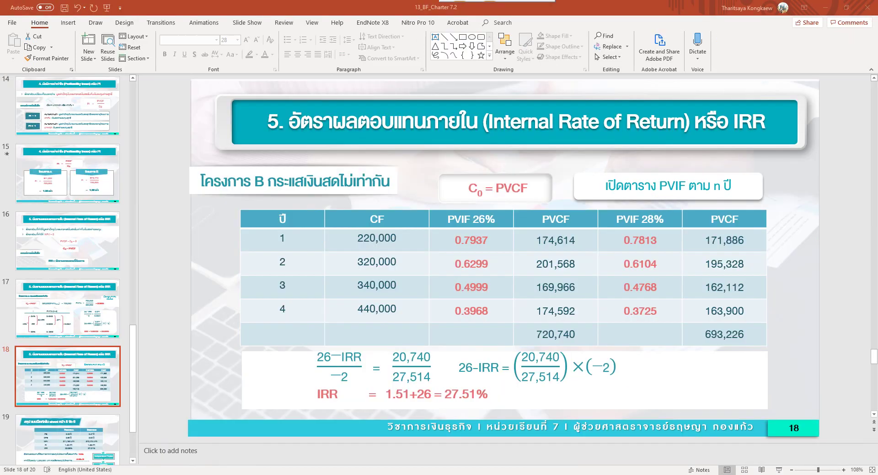
{"action": "left_click", "coordinate": [78, 317]}
{"action": "left_click_drag", "start_coordinate": [719, 394], "coordinate": [737, 395]}
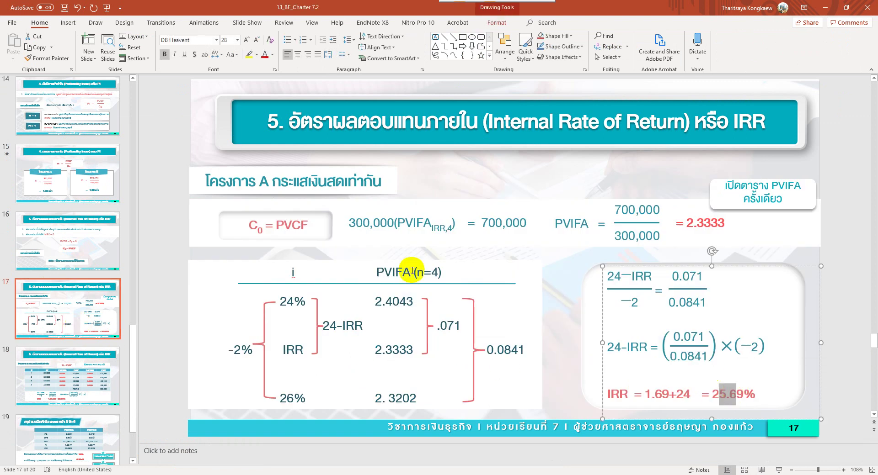
{"action": "left_click", "coordinate": [399, 302]}
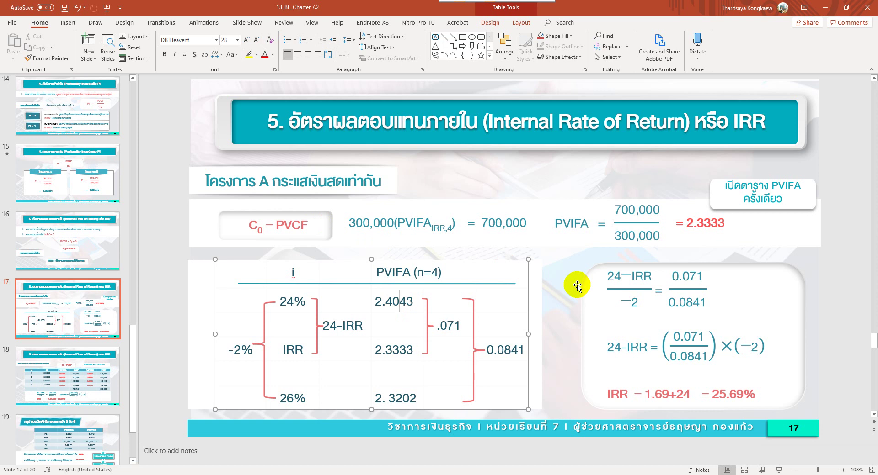
{"action": "left_click_drag", "start_coordinate": [413, 223], "coordinate": [432, 227]}
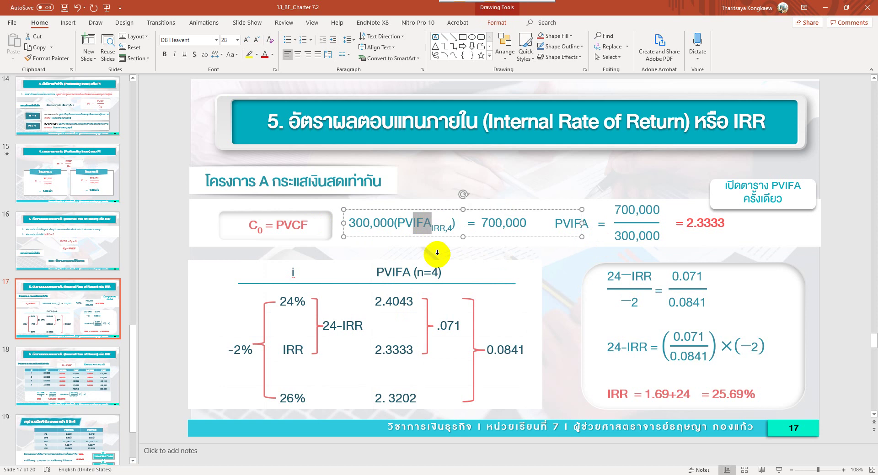
{"action": "left_click", "coordinate": [87, 315]}
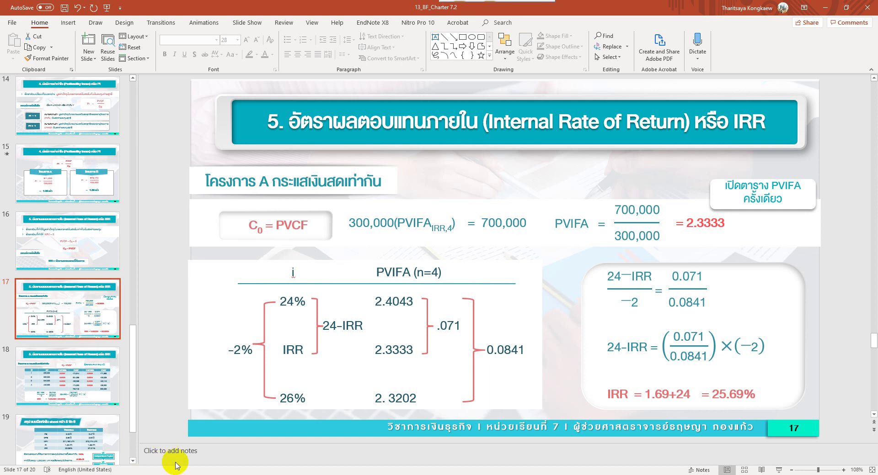
Step: Switch back to the Excel workbook and check project A's IRR formula in B13
{"action": "mouse_move", "coordinate": [169, 474]}
{"action": "left_click", "coordinate": [212, 438]}
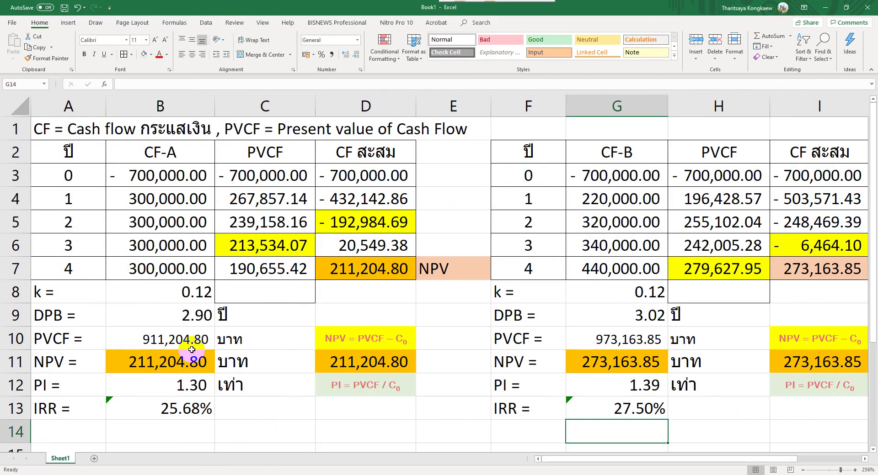
{"action": "left_click", "coordinate": [167, 408]}
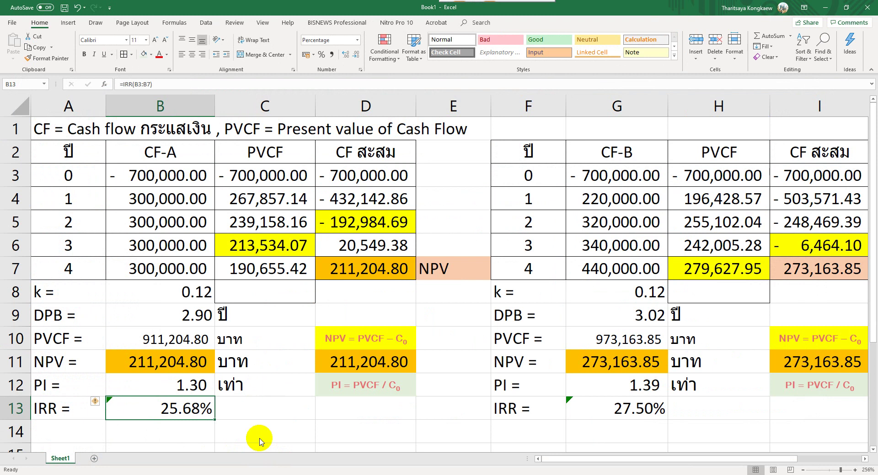
Step: Open the BA II Plus calculator, place it over the second table and reset it to clear all stored values
{"action": "left_click", "coordinate": [214, 474]}
{"action": "left_click_drag", "start_coordinate": [181, 96], "coordinate": [535, 97]}
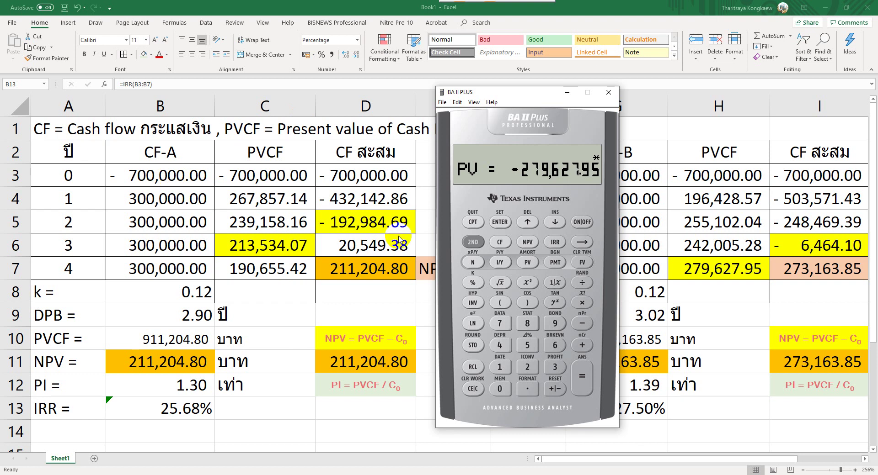
{"action": "left_click", "coordinate": [499, 243]}
{"action": "left_click", "coordinate": [545, 381]}
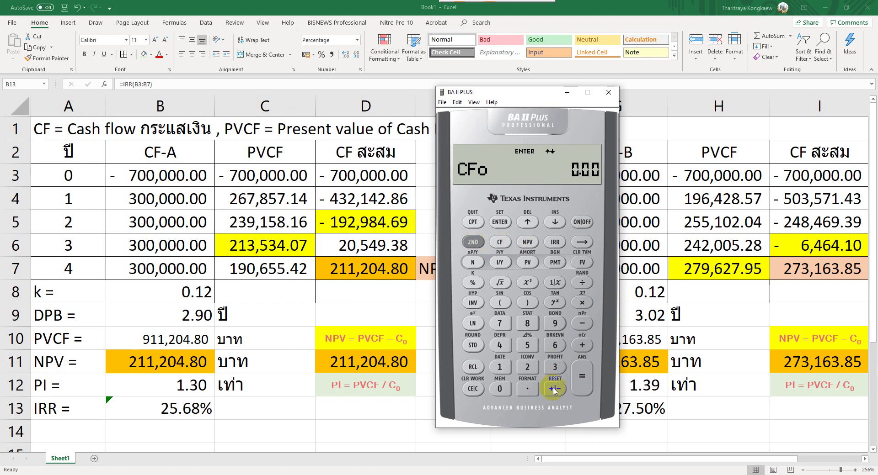
{"action": "left_click", "coordinate": [473, 242]}
{"action": "left_click", "coordinate": [555, 389]}
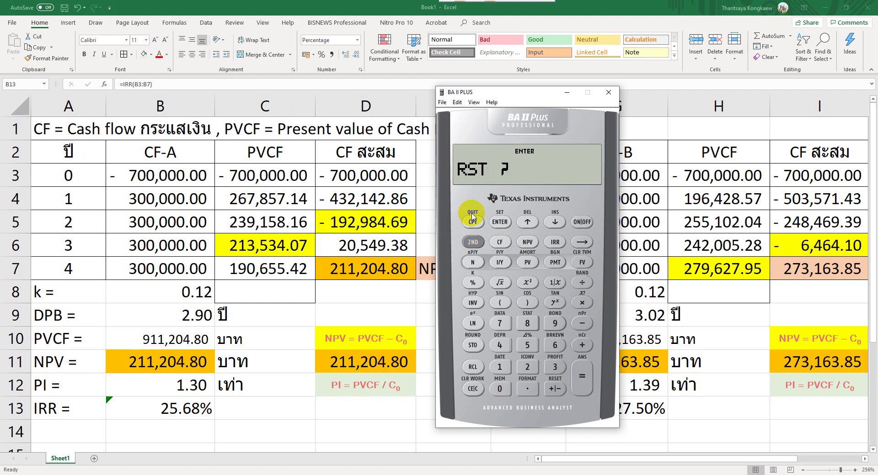
{"action": "left_click", "coordinate": [499, 222]}
{"action": "left_click", "coordinate": [472, 389]}
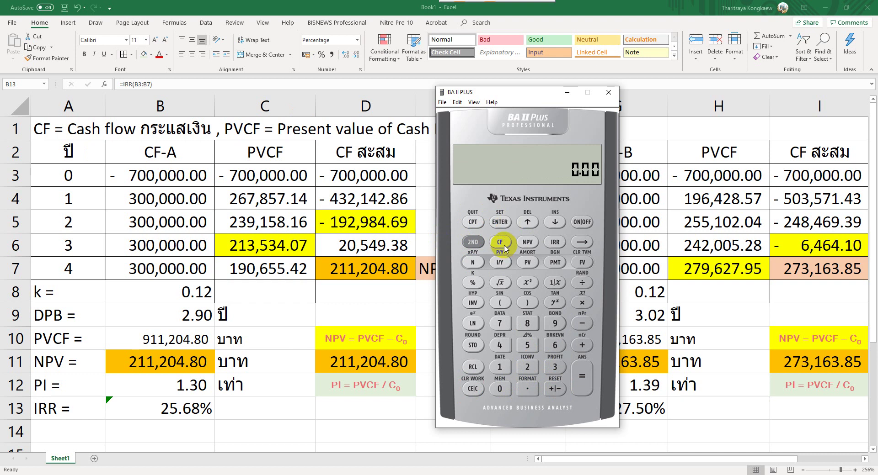
Step: Open the calculator's cash flow worksheet and store -700,000 as the initial cash flow CFo
{"action": "left_click", "coordinate": [503, 247]}
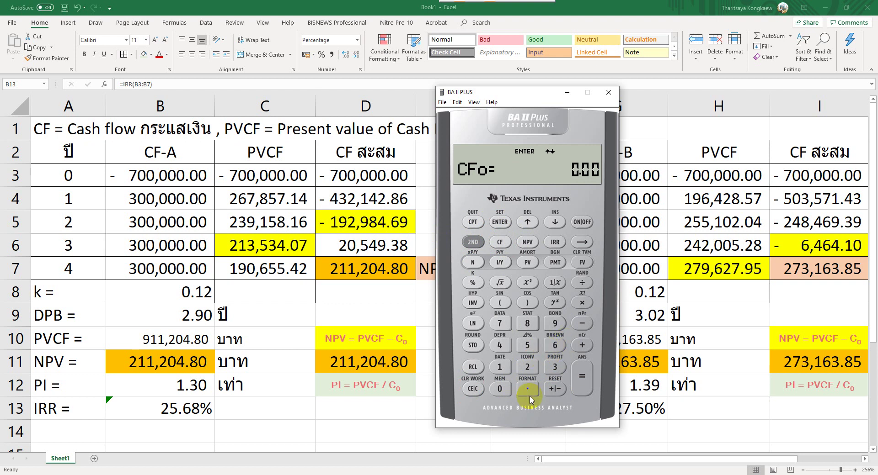
{"action": "left_click", "coordinate": [500, 324]}
{"action": "left_click", "coordinate": [499, 389]}
{"action": "left_click", "coordinate": [500, 389]}
{"action": "left_click", "coordinate": [500, 389]}
{"action": "left_click", "coordinate": [500, 389]}
{"action": "left_click", "coordinate": [500, 389]}
{"action": "left_click", "coordinate": [555, 389]}
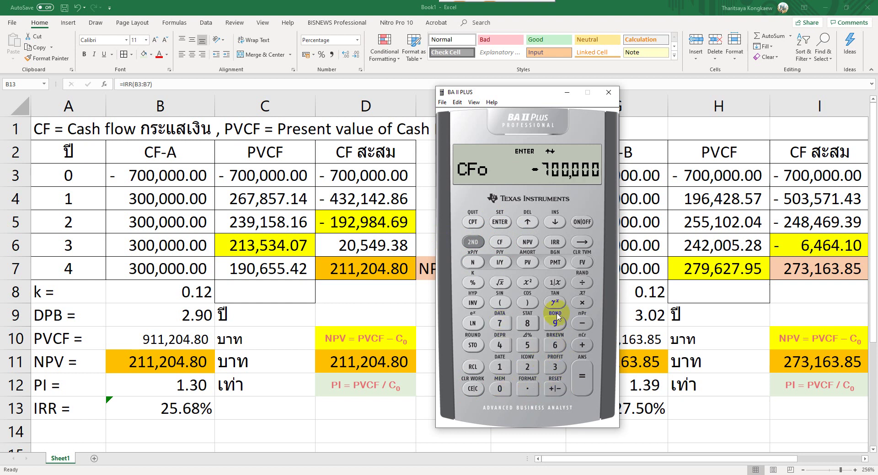
{"action": "left_click", "coordinate": [499, 222]}
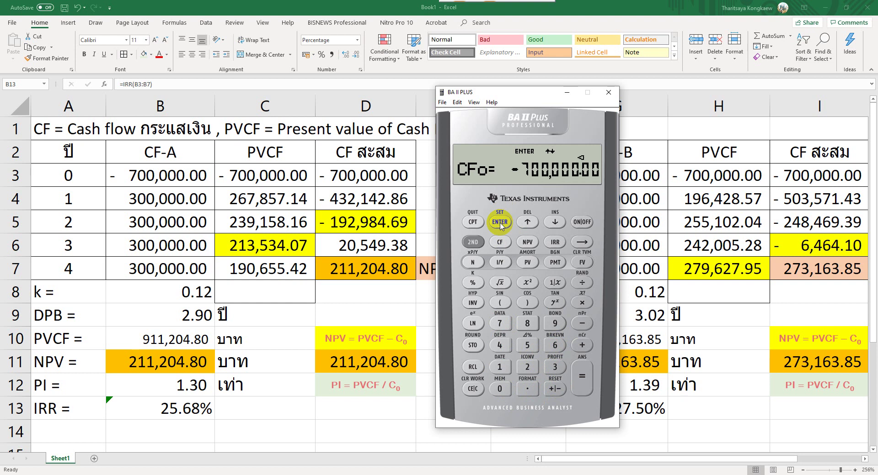
Step: Store 300,000 as cash flow C01 in the calculator's cash flow worksheet
{"action": "left_click", "coordinate": [559, 222]}
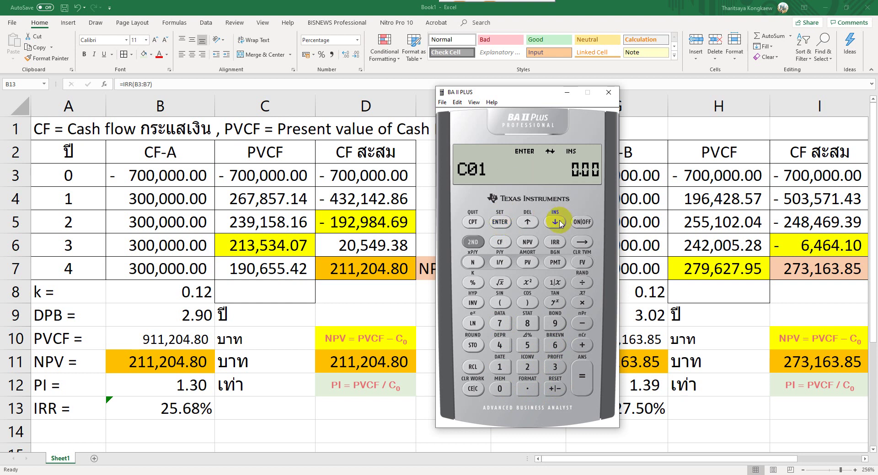
{"action": "left_click", "coordinate": [556, 366]}
{"action": "left_click", "coordinate": [507, 388]}
{"action": "left_click", "coordinate": [508, 389]}
{"action": "left_click", "coordinate": [508, 389]}
{"action": "left_click", "coordinate": [508, 389]}
{"action": "left_click", "coordinate": [508, 389]}
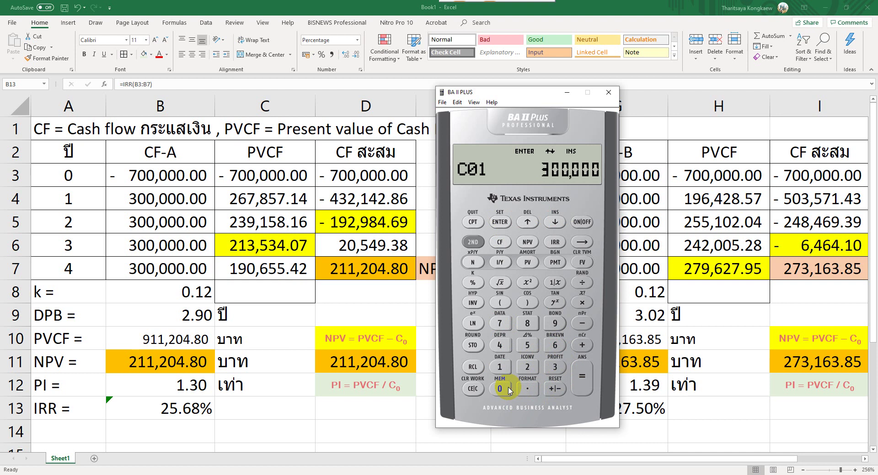
{"action": "left_click", "coordinate": [498, 223]}
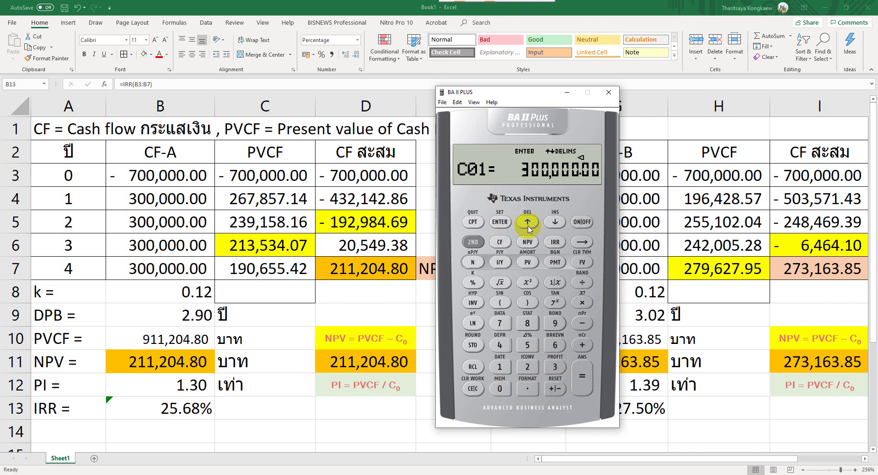
Step: Set the frequency F01 of the 300,000 cash flow to 4 and advance to C02
{"action": "left_click", "coordinate": [555, 223]}
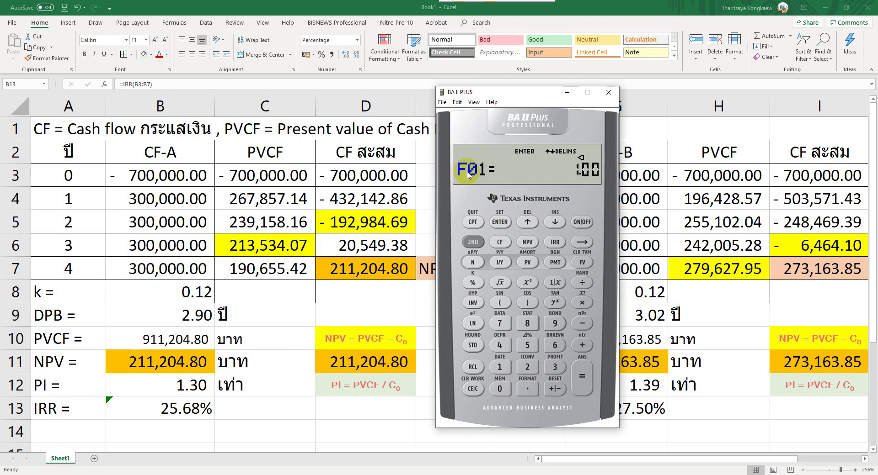
{"action": "left_click", "coordinate": [500, 346]}
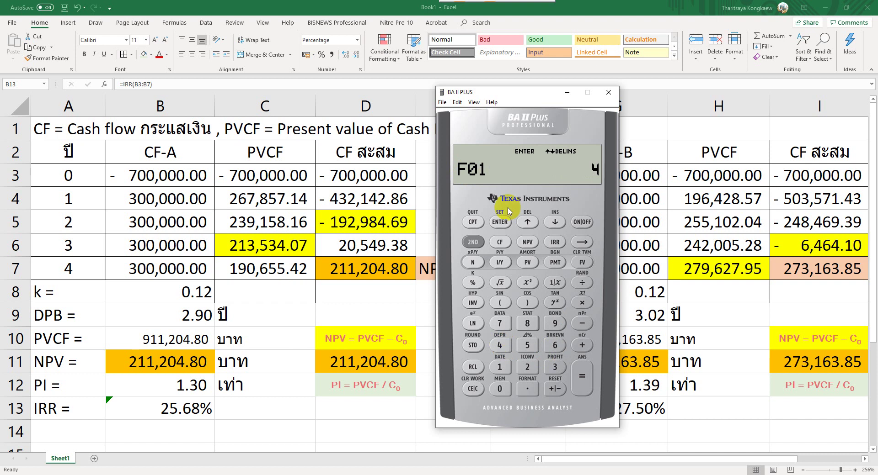
{"action": "left_click", "coordinate": [501, 222]}
{"action": "left_click", "coordinate": [556, 222]}
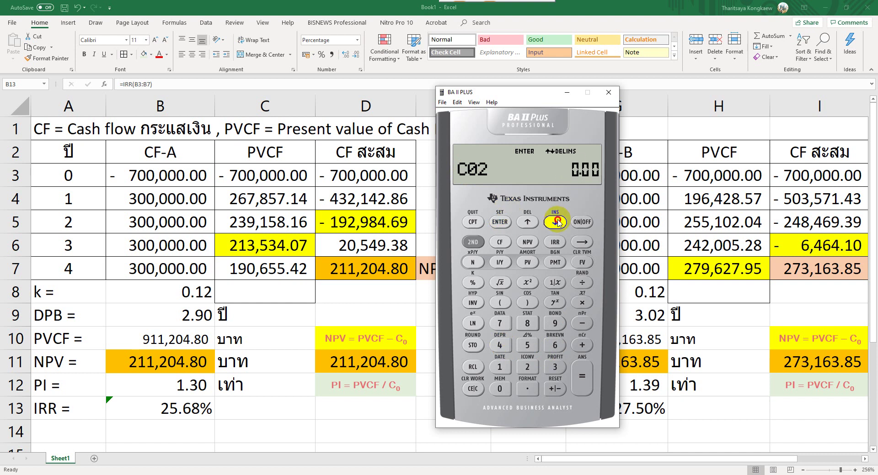
Step: Compute project A's NPV on the calculator with the interest rate I set to 12
{"action": "left_click", "coordinate": [527, 242]}
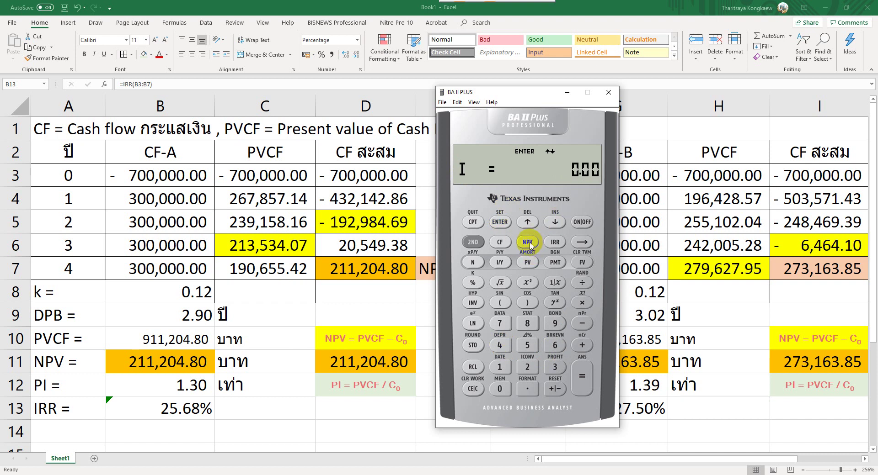
{"action": "left_click", "coordinate": [499, 366]}
{"action": "left_click", "coordinate": [527, 367]}
{"action": "left_click", "coordinate": [500, 222]}
{"action": "left_click", "coordinate": [555, 222]}
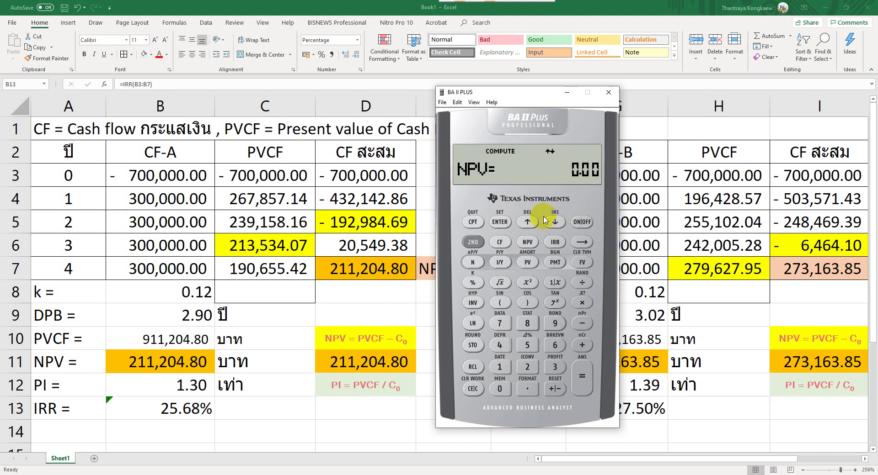
{"action": "left_click", "coordinate": [475, 223]}
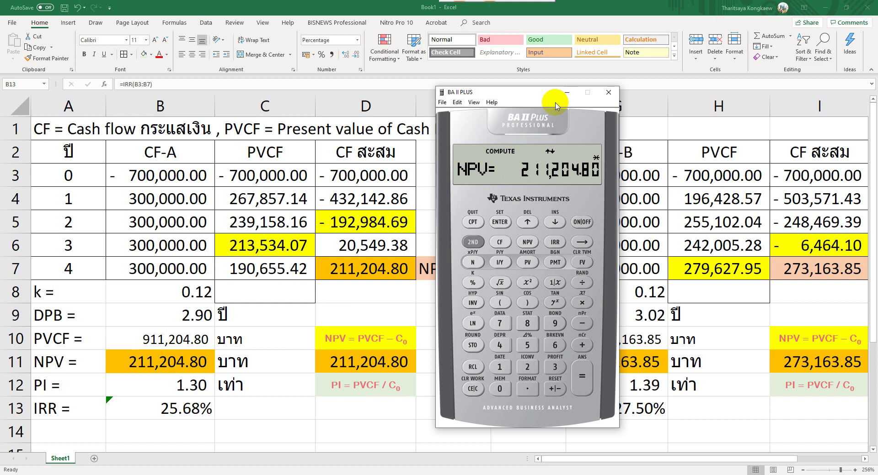
Step: Compute project A's IRR on the calculator from the stored cash flows
{"action": "left_click_drag", "start_coordinate": [547, 169], "coordinate": [557, 168]}
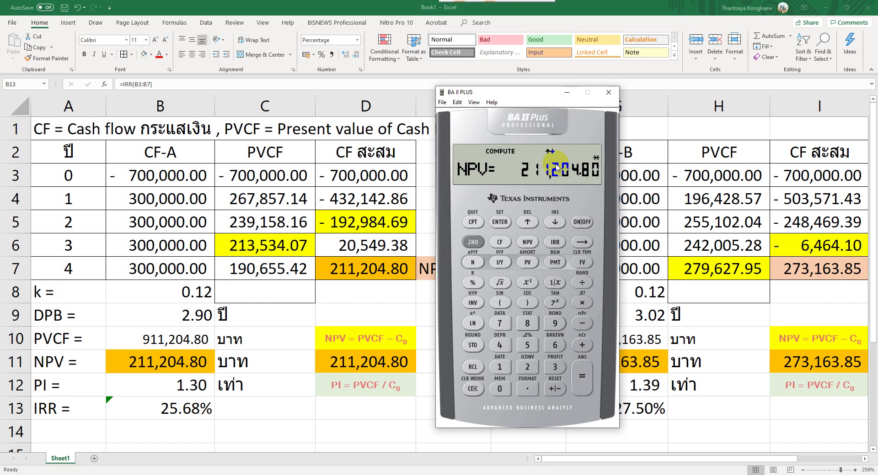
{"action": "left_click", "coordinate": [556, 169]}
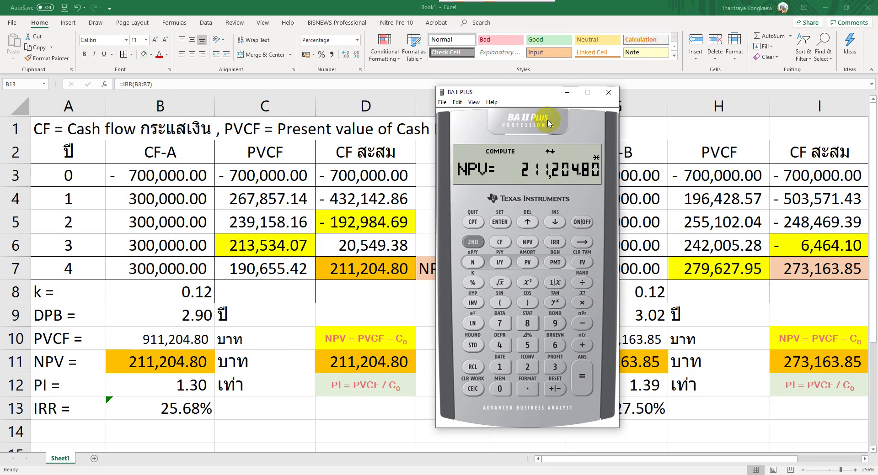
{"action": "left_click_drag", "start_coordinate": [547, 177], "coordinate": [526, 184]}
{"action": "left_click", "coordinate": [556, 244]}
{"action": "left_click", "coordinate": [472, 222]}
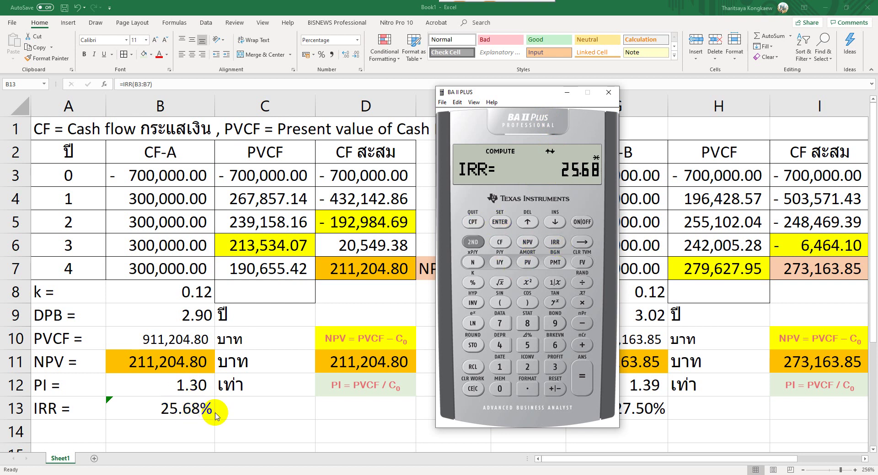
Step: Move the calculator clear of project B's table and store 220,000 as C01 in the cash flow worksheet
{"action": "left_click_drag", "start_coordinate": [530, 95], "coordinate": [373, 94]}
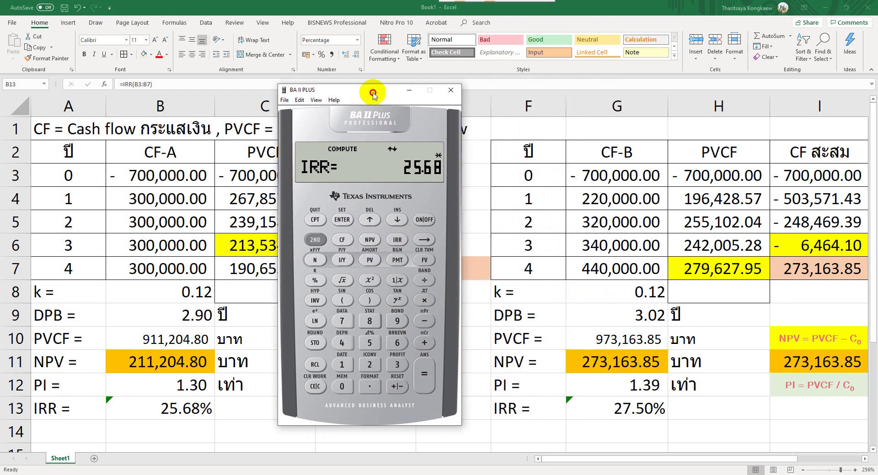
{"action": "left_click", "coordinate": [343, 241]}
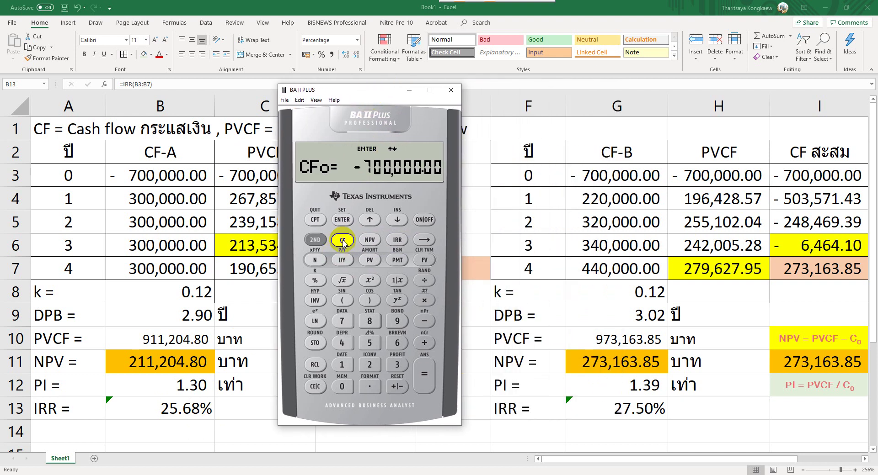
{"action": "left_click", "coordinate": [404, 221]}
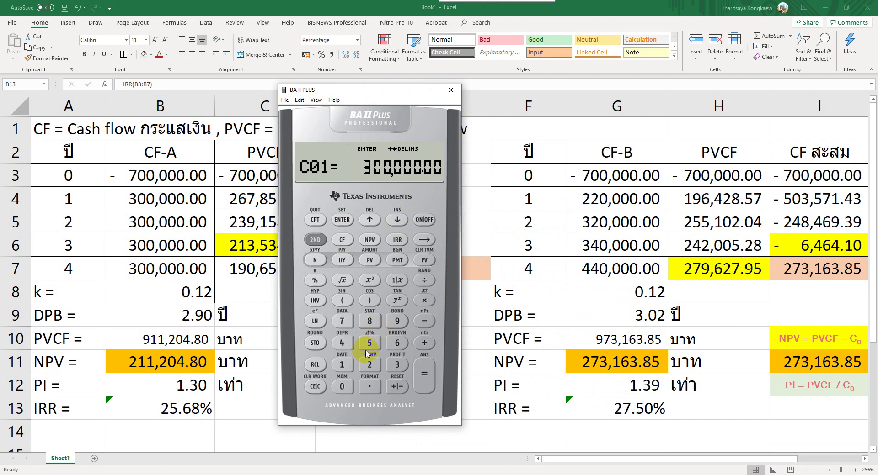
{"action": "left_click", "coordinate": [370, 368]}
{"action": "left_click", "coordinate": [369, 366]}
{"action": "left_click", "coordinate": [341, 387]}
{"action": "left_click", "coordinate": [342, 386]}
{"action": "left_click", "coordinate": [341, 386]}
{"action": "left_click", "coordinate": [342, 387]}
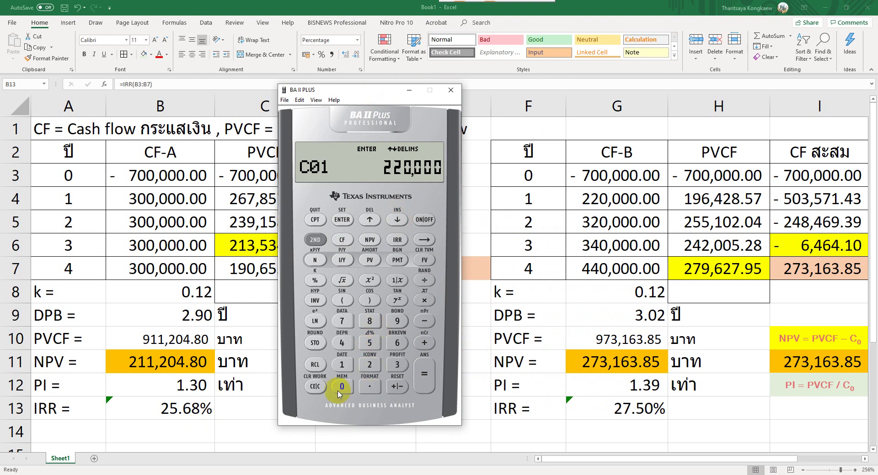
{"action": "left_click", "coordinate": [342, 220]}
Step: Set the frequency F01 of project B's first cash flow to 1
{"action": "left_click", "coordinate": [397, 220]}
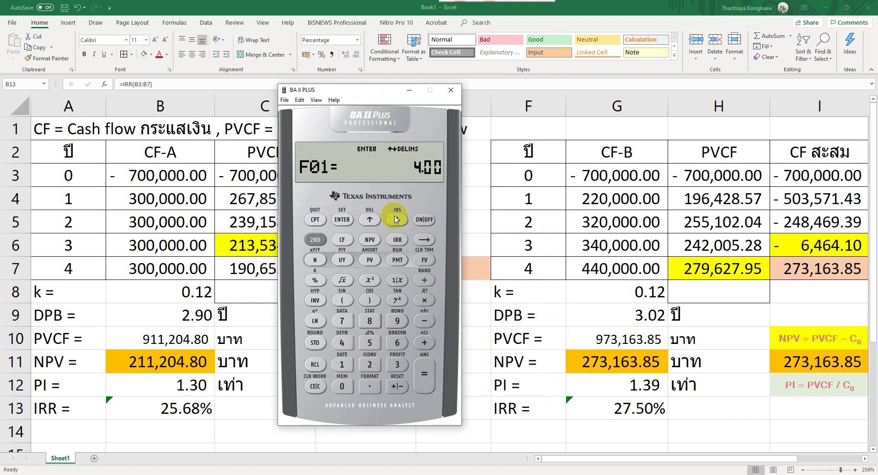
{"action": "left_click", "coordinate": [339, 364]}
{"action": "left_click", "coordinate": [342, 220]}
Step: Store 320,000 as cash flow C02 in the calculator and advance to its frequency F02
{"action": "left_click", "coordinate": [397, 220]}
{"action": "left_click", "coordinate": [396, 365]}
{"action": "left_click", "coordinate": [369, 364]}
{"action": "left_click", "coordinate": [343, 386]}
{"action": "left_click", "coordinate": [342, 386]}
{"action": "left_click", "coordinate": [343, 387]}
{"action": "left_click", "coordinate": [342, 386]}
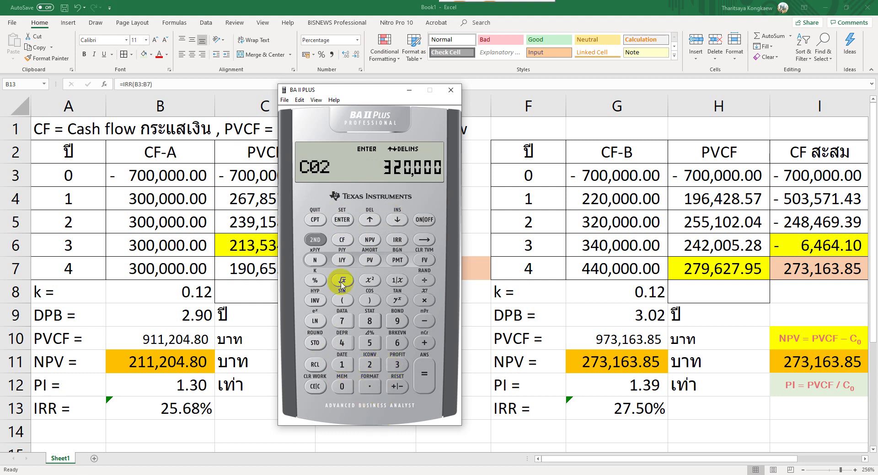
{"action": "left_click", "coordinate": [342, 220]}
{"action": "left_click", "coordinate": [396, 219]}
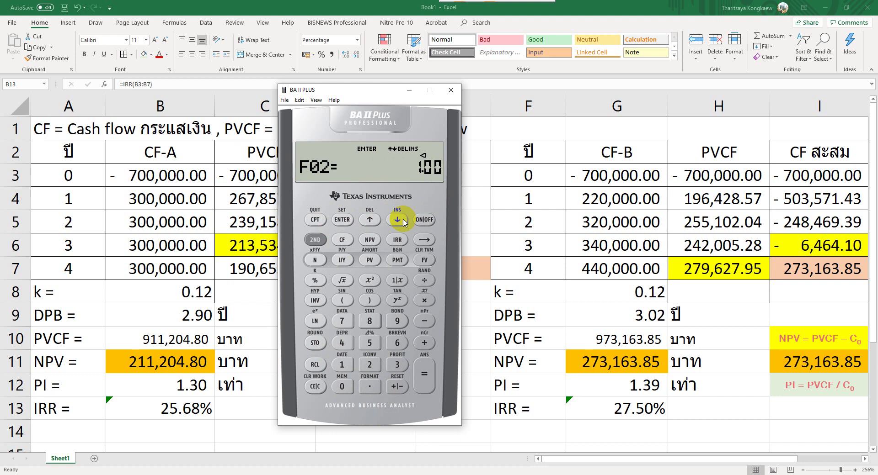
Step: Store 340,000 as cash flow C03 in the calculator and advance to its frequency F03
{"action": "left_click", "coordinate": [397, 220]}
{"action": "left_click", "coordinate": [397, 364]}
{"action": "left_click", "coordinate": [342, 342]}
{"action": "left_click", "coordinate": [341, 386]}
{"action": "left_click", "coordinate": [342, 386]}
{"action": "left_click", "coordinate": [342, 386]}
{"action": "left_click", "coordinate": [342, 386]}
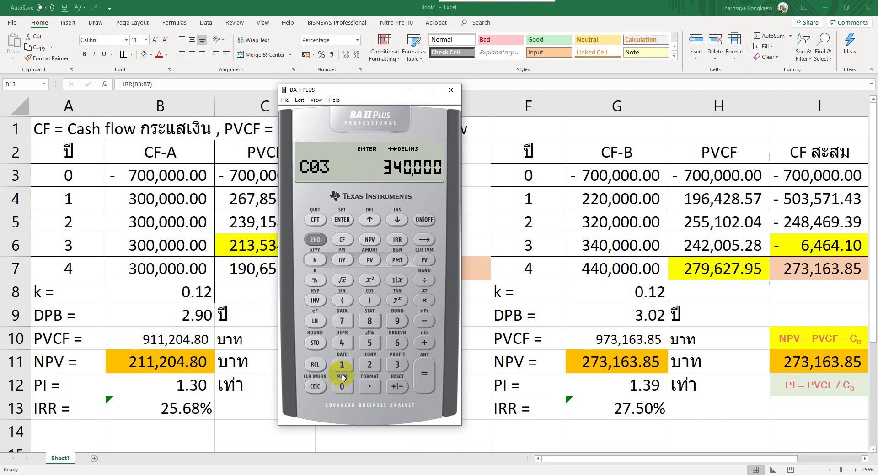
{"action": "left_click", "coordinate": [342, 219]}
{"action": "left_click", "coordinate": [398, 220]}
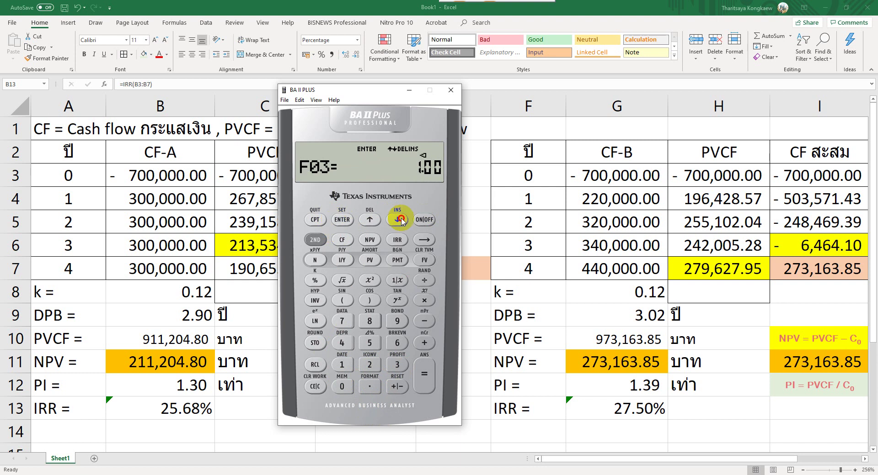
Step: Store 440,000 as cash flow C04 in the calculator and advance to its frequency F04
{"action": "left_click", "coordinate": [398, 220]}
{"action": "left_click", "coordinate": [342, 343]}
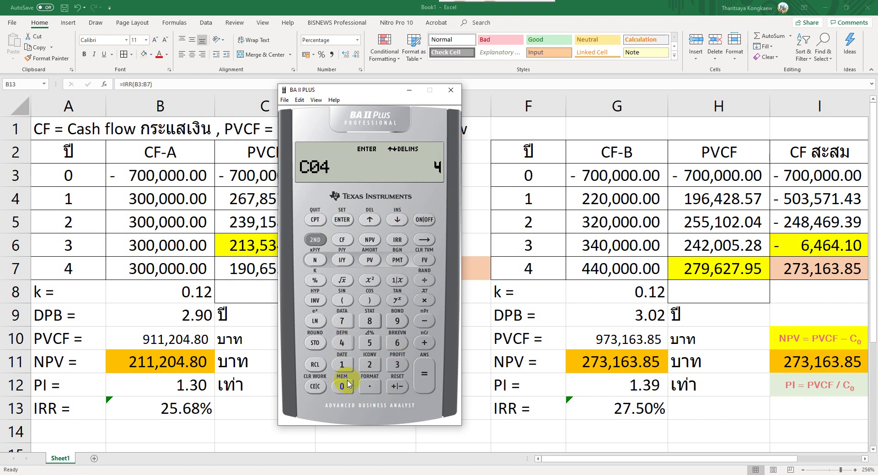
{"action": "left_click", "coordinate": [341, 343]}
{"action": "left_click", "coordinate": [341, 386]}
{"action": "left_click", "coordinate": [342, 386]}
{"action": "left_click", "coordinate": [342, 386]}
{"action": "left_click", "coordinate": [342, 386]}
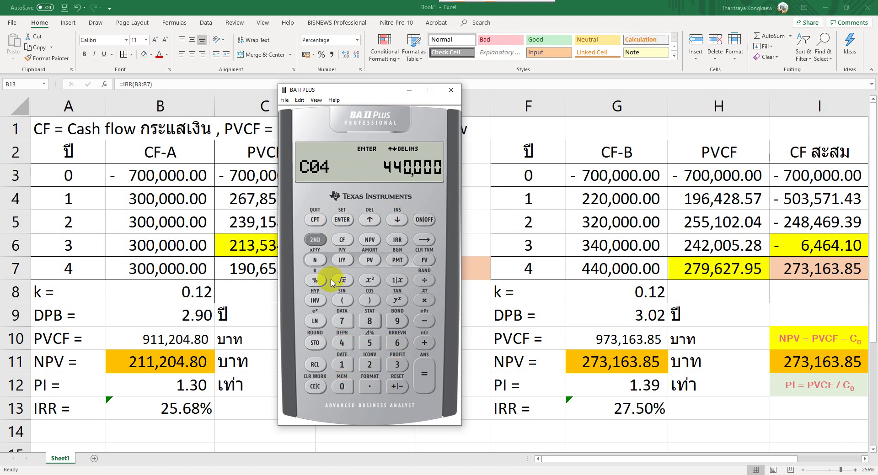
{"action": "left_click", "coordinate": [342, 220]}
{"action": "left_click", "coordinate": [397, 220]}
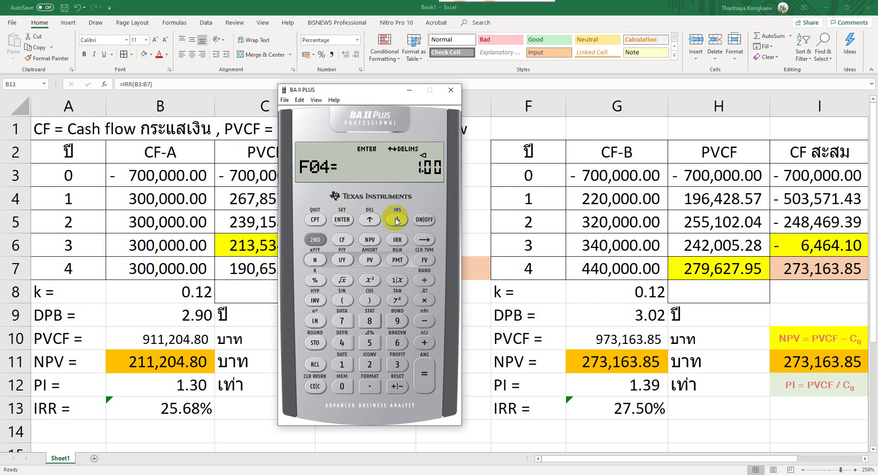
Step: Compute project B's NPV on the calculator using the interest rate already stored
{"action": "left_click", "coordinate": [369, 239]}
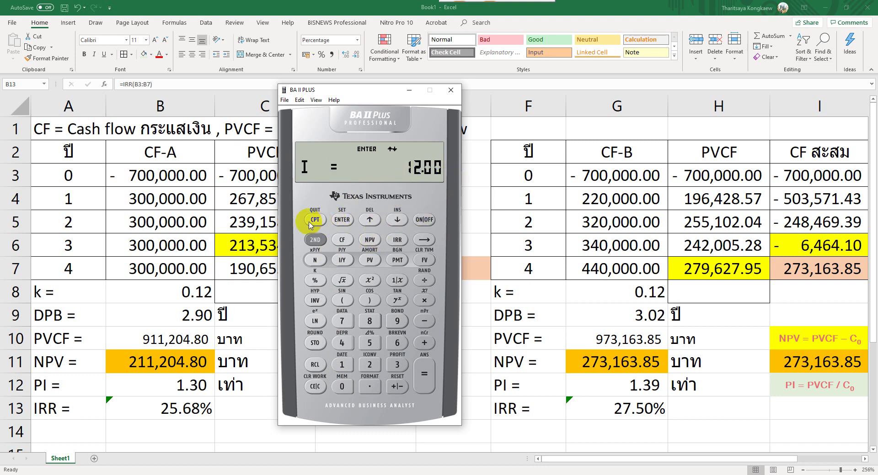
{"action": "left_click", "coordinate": [397, 220]}
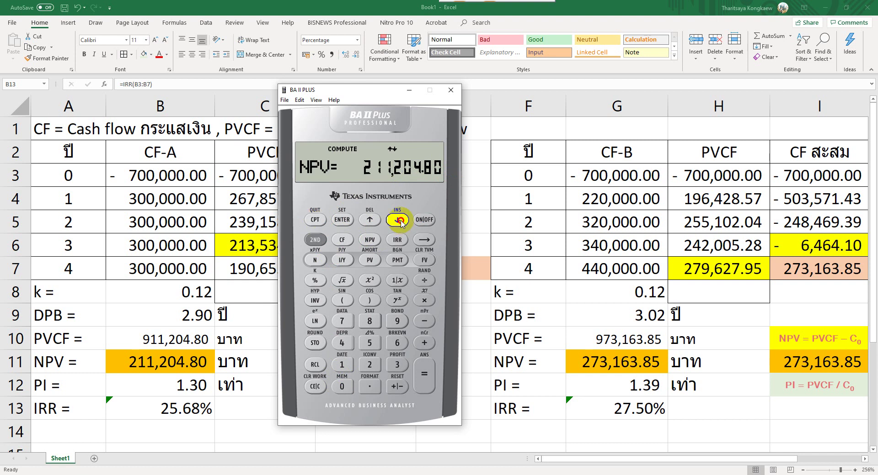
{"action": "left_click", "coordinate": [321, 223]}
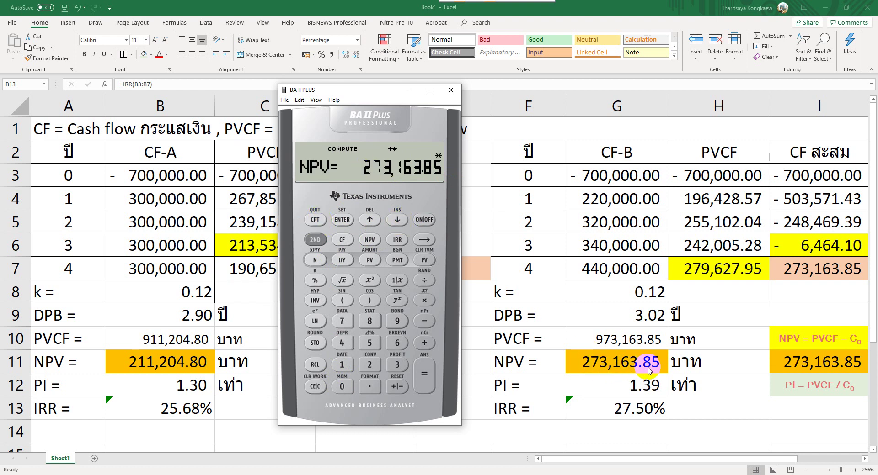
Step: Compute project B's IRR on the calculator, and minimize the calculator window
{"action": "left_click", "coordinate": [399, 242]}
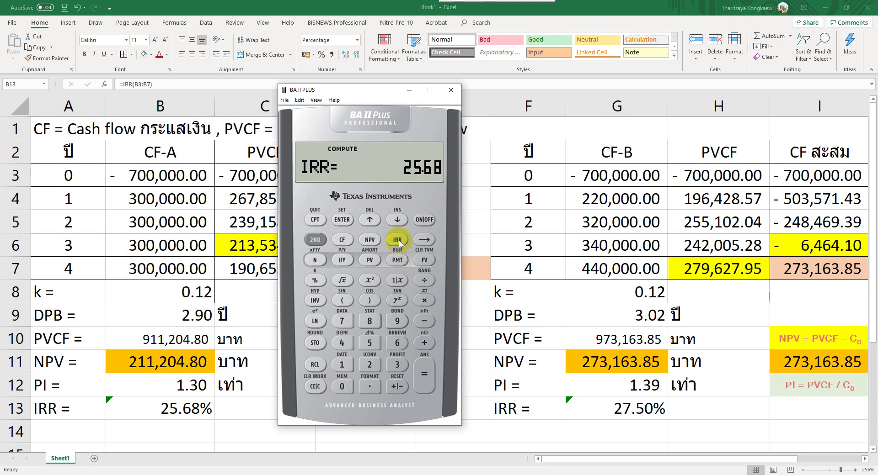
{"action": "left_click", "coordinate": [315, 221]}
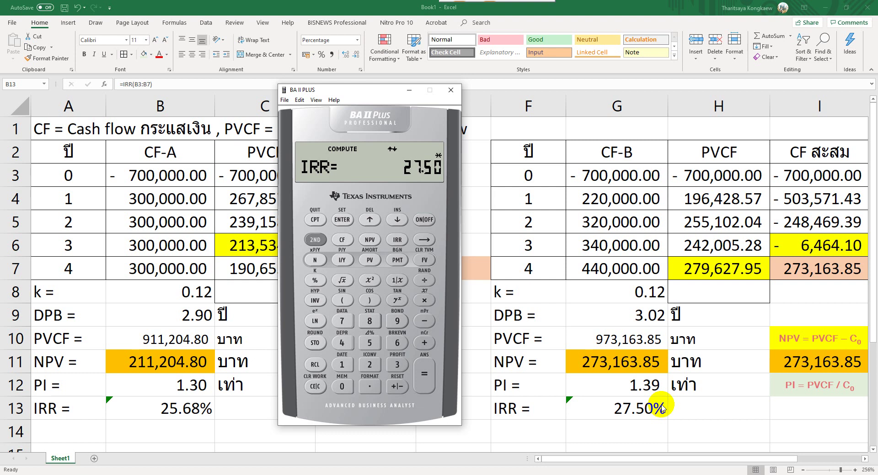
{"action": "left_click", "coordinate": [408, 89]}
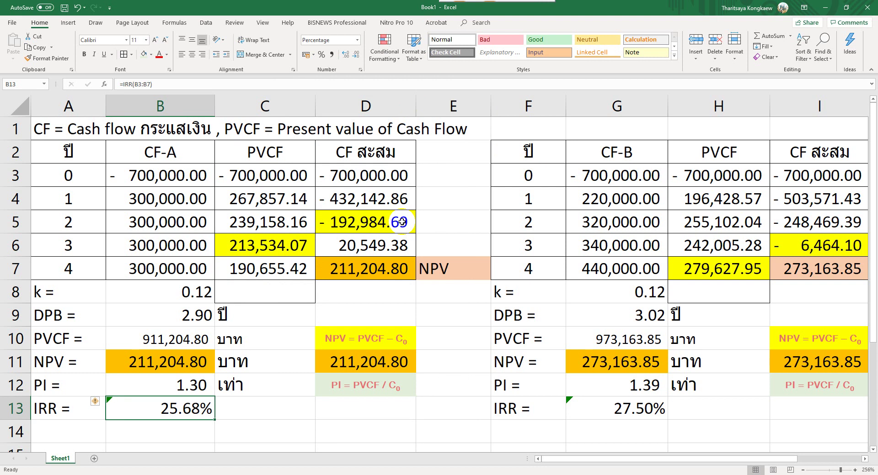
Step: Compare the DPB, NPV, PI and IRR results of projects A and B in the worksheet
{"action": "left_click", "coordinate": [325, 272]}
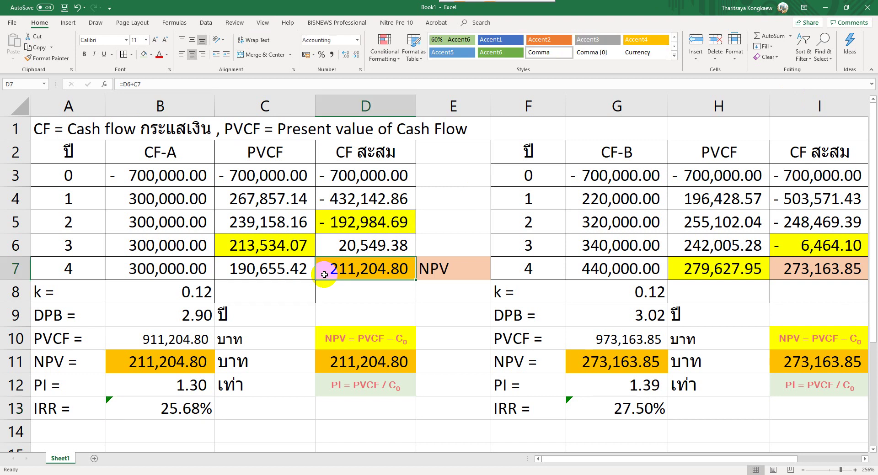
{"action": "left_click", "coordinate": [162, 331]}
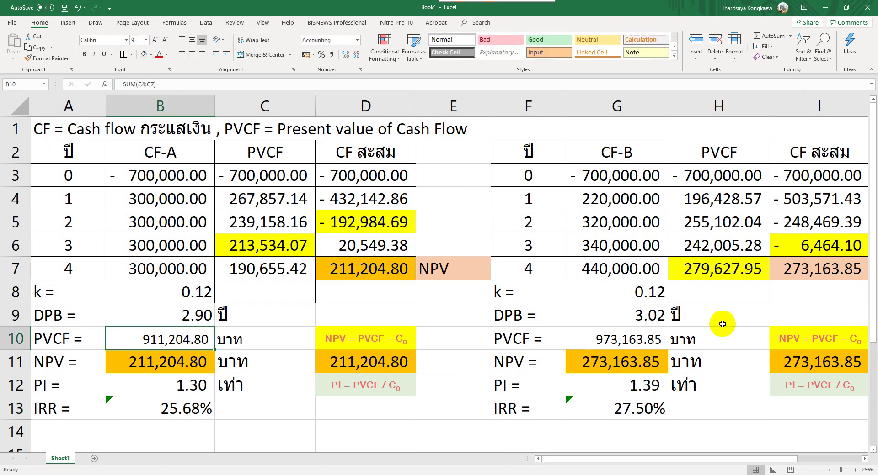
{"action": "left_click", "coordinate": [658, 325]}
{"action": "left_click", "coordinate": [171, 315]}
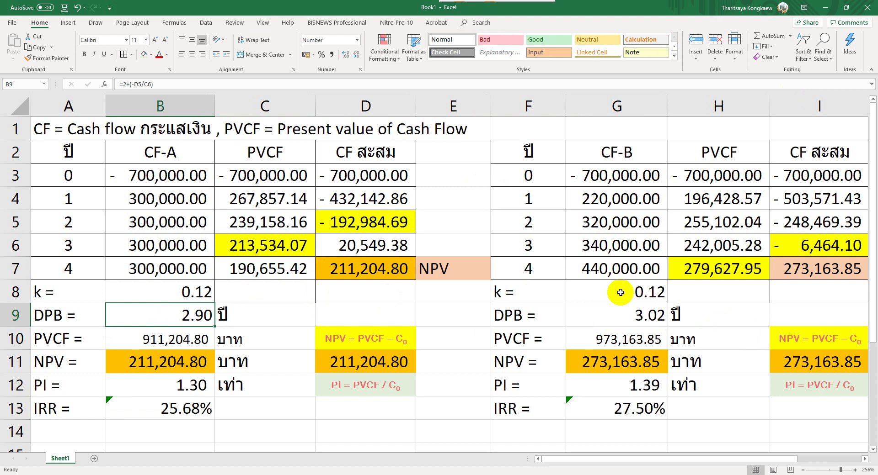
{"action": "left_click", "coordinate": [651, 316]}
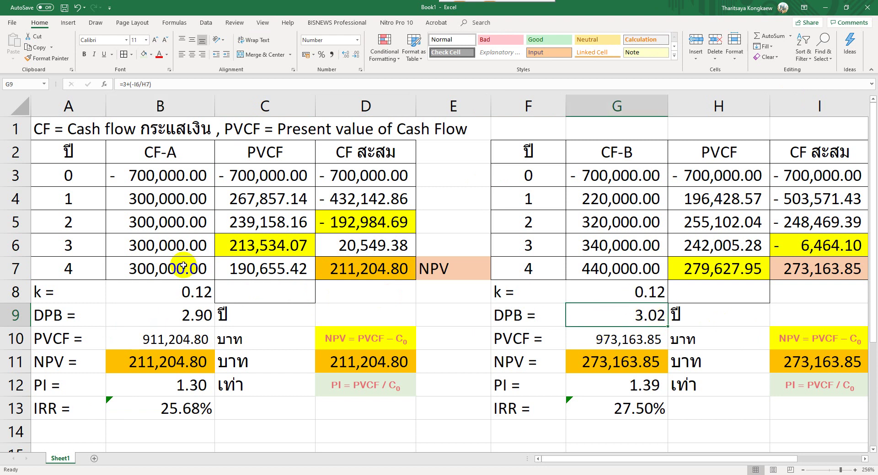
{"action": "left_click", "coordinate": [183, 363]}
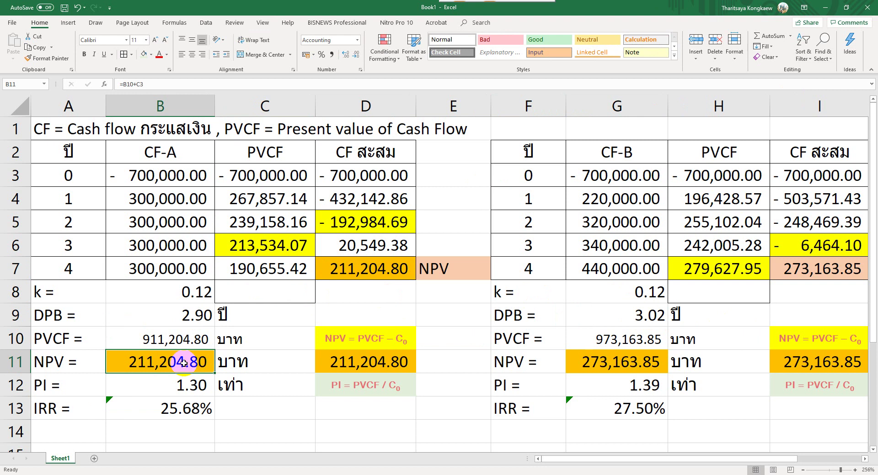
{"action": "left_click", "coordinate": [587, 369]}
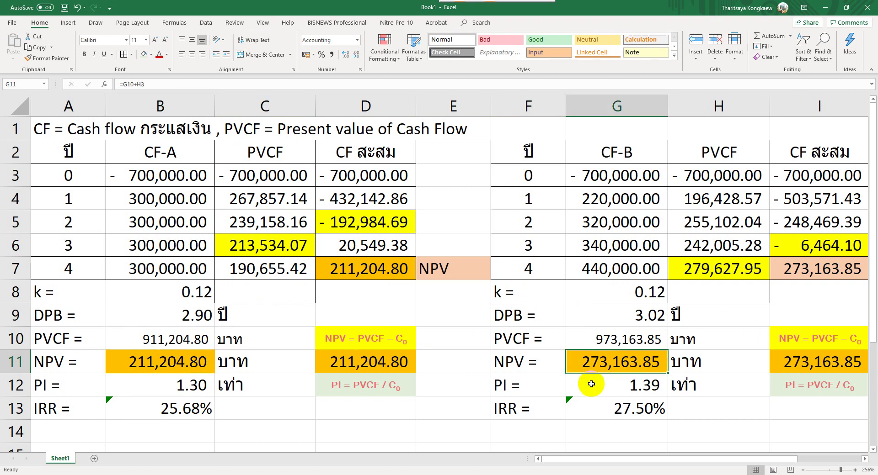
{"action": "left_click", "coordinate": [161, 389]}
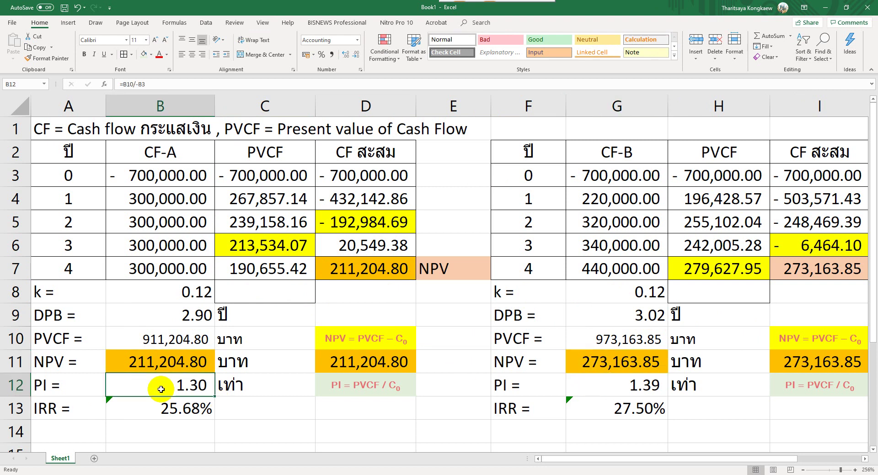
{"action": "left_click", "coordinate": [605, 390]}
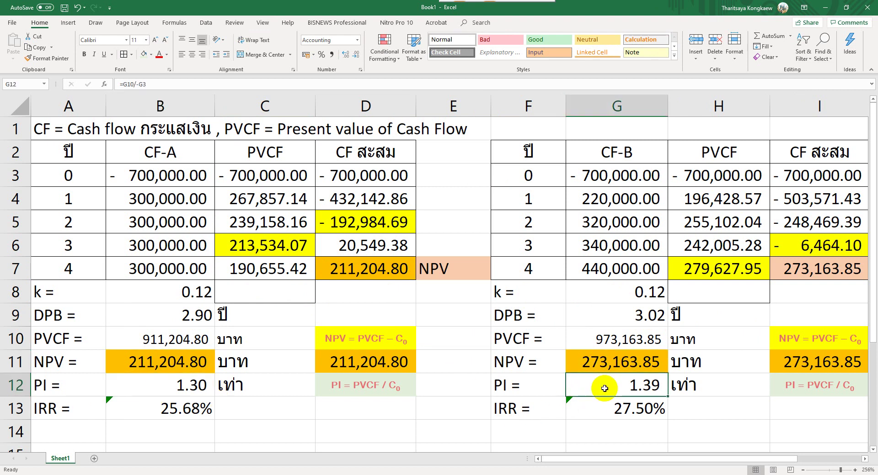
{"action": "left_click", "coordinate": [162, 411]}
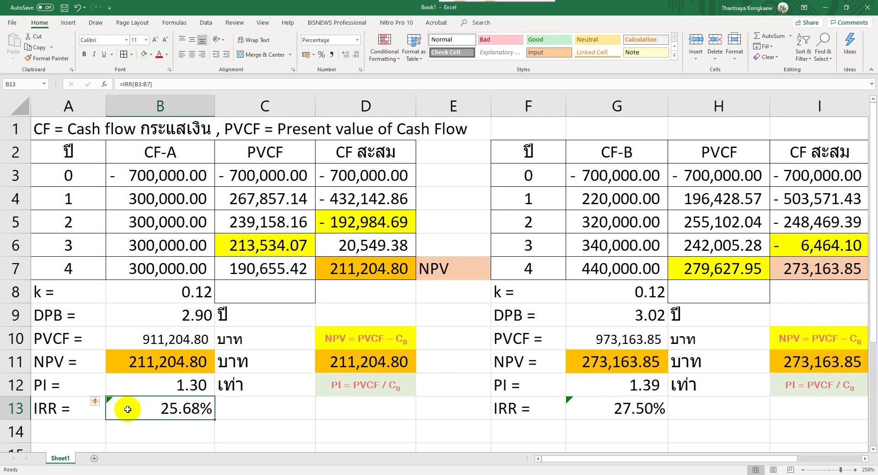
{"action": "left_click", "coordinate": [582, 409]}
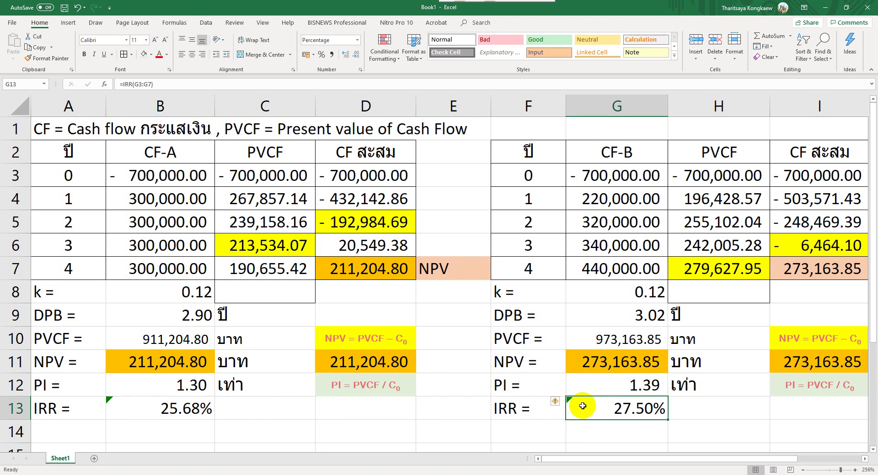
Step: Review project B's NPV, PI, IRR and DPB, and select its results in G10:G13
{"action": "left_click", "coordinate": [593, 359]}
{"action": "left_click", "coordinate": [609, 385]}
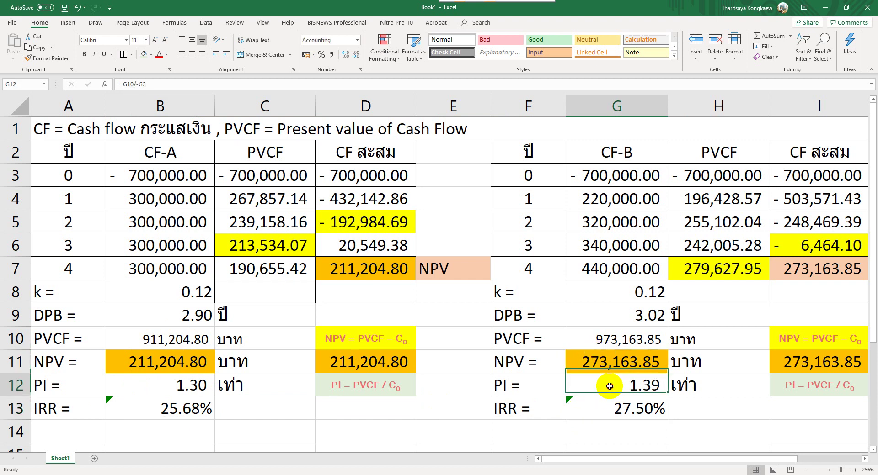
{"action": "left_click", "coordinate": [607, 410]}
{"action": "left_click", "coordinate": [617, 315]}
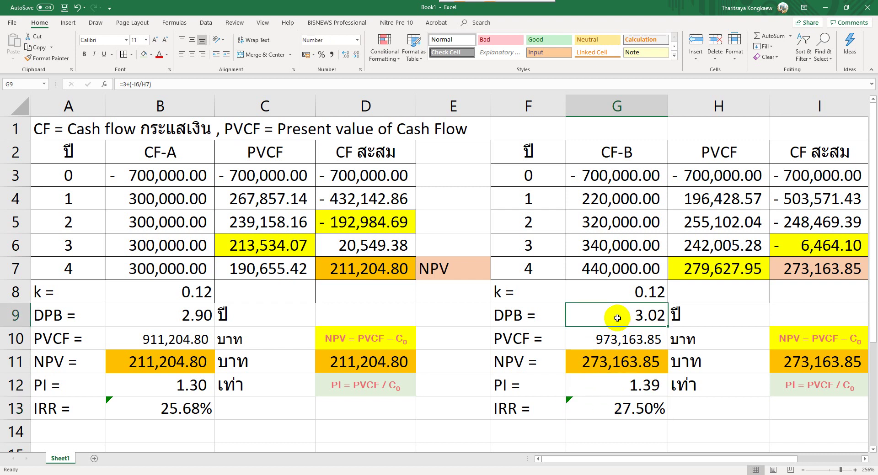
{"action": "left_click_drag", "start_coordinate": [614, 340], "coordinate": [600, 408]}
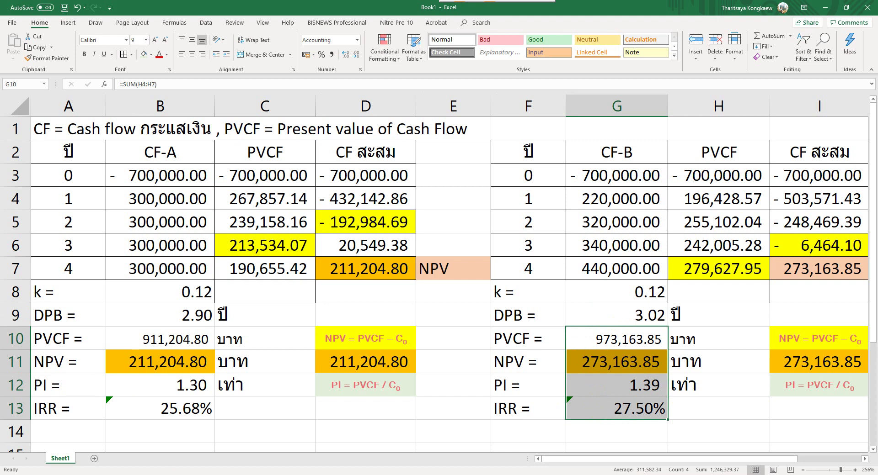
Step: Switch to the PowerPoint presentation and start the slide show from the exercise summary on slide 19
{"action": "key", "text": "alt+Tab"}
{"action": "scroll", "coordinate": [73, 402], "scroll_direction": "down", "scroll_amount": 2}
{"action": "left_click", "coordinate": [76, 388]}
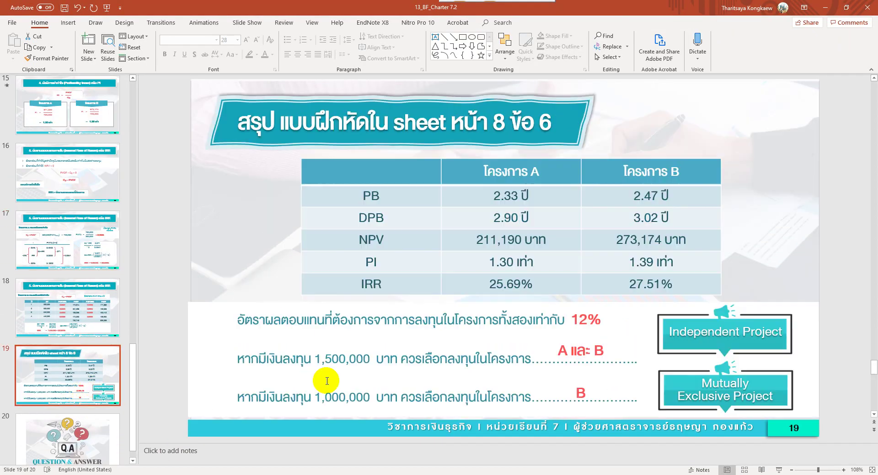
{"action": "left_click", "coordinate": [777, 471]}
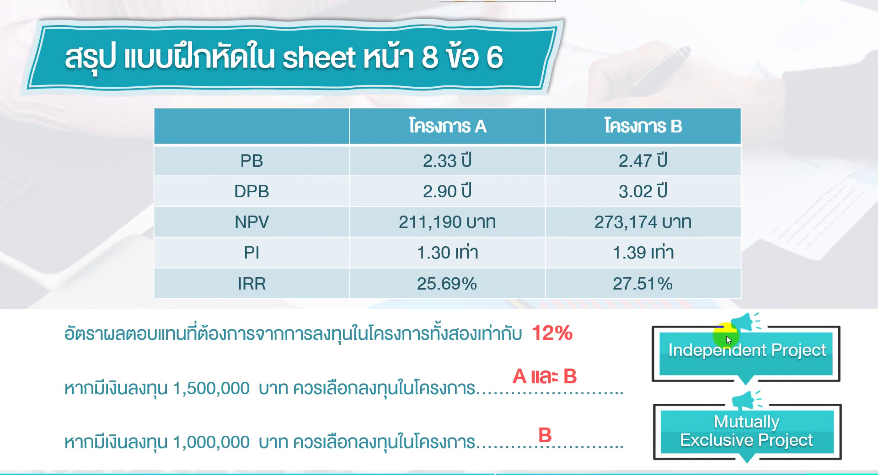